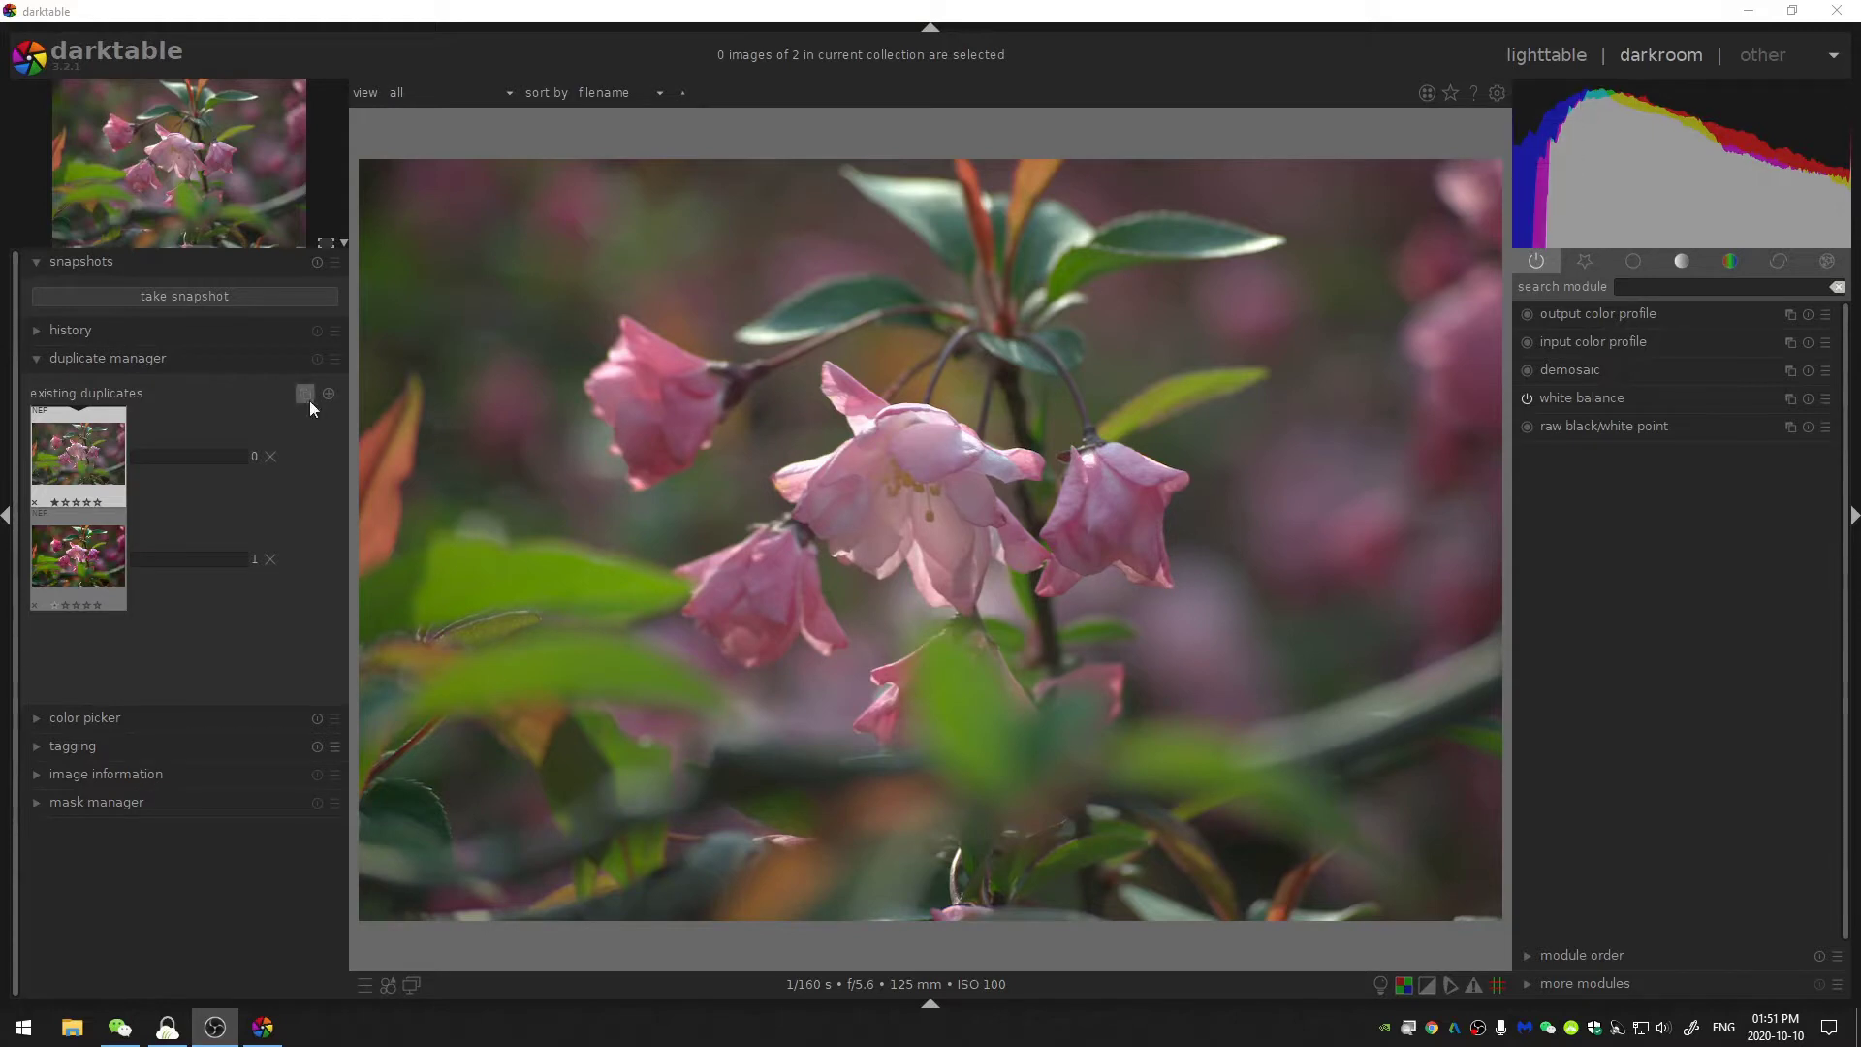
Collapse the duplicate manager, show the base module group, and briefly toggle crop and rotate and white balance
{"action": "left_click", "coordinate": [100, 359]}
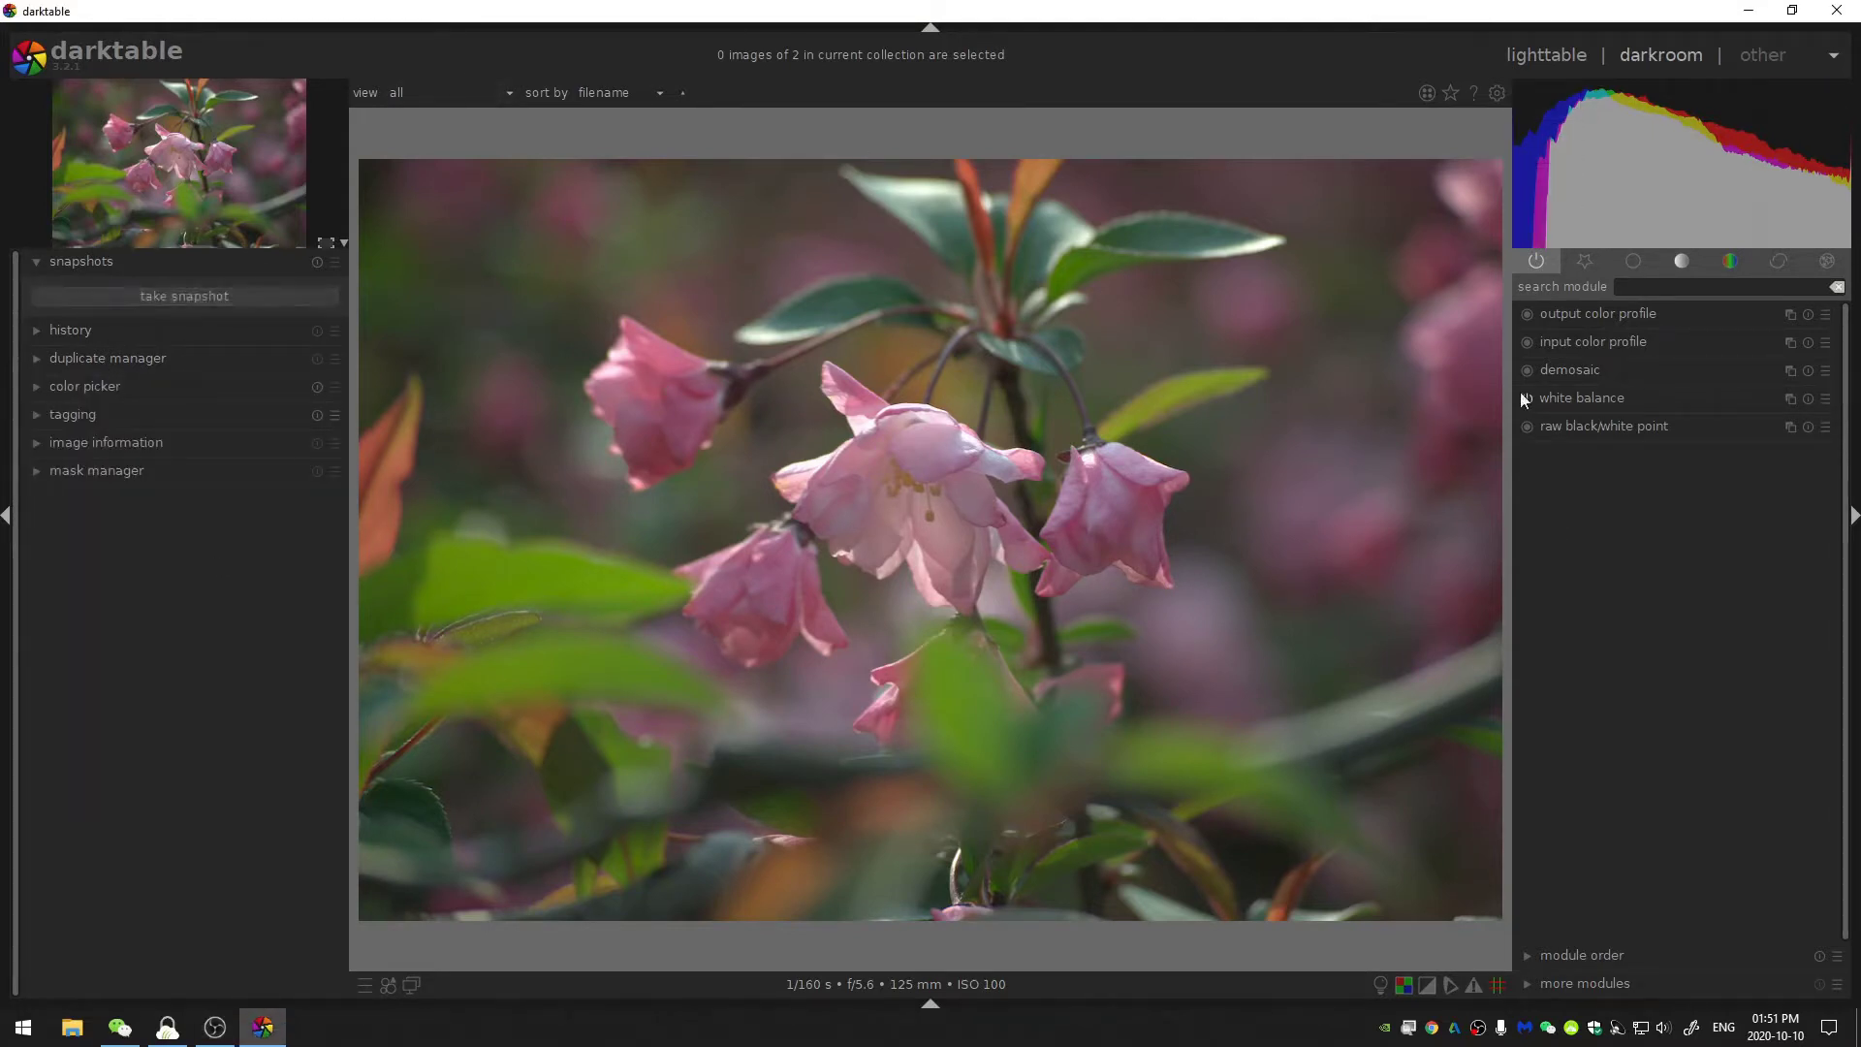
{"action": "left_click", "coordinate": [1638, 263]}
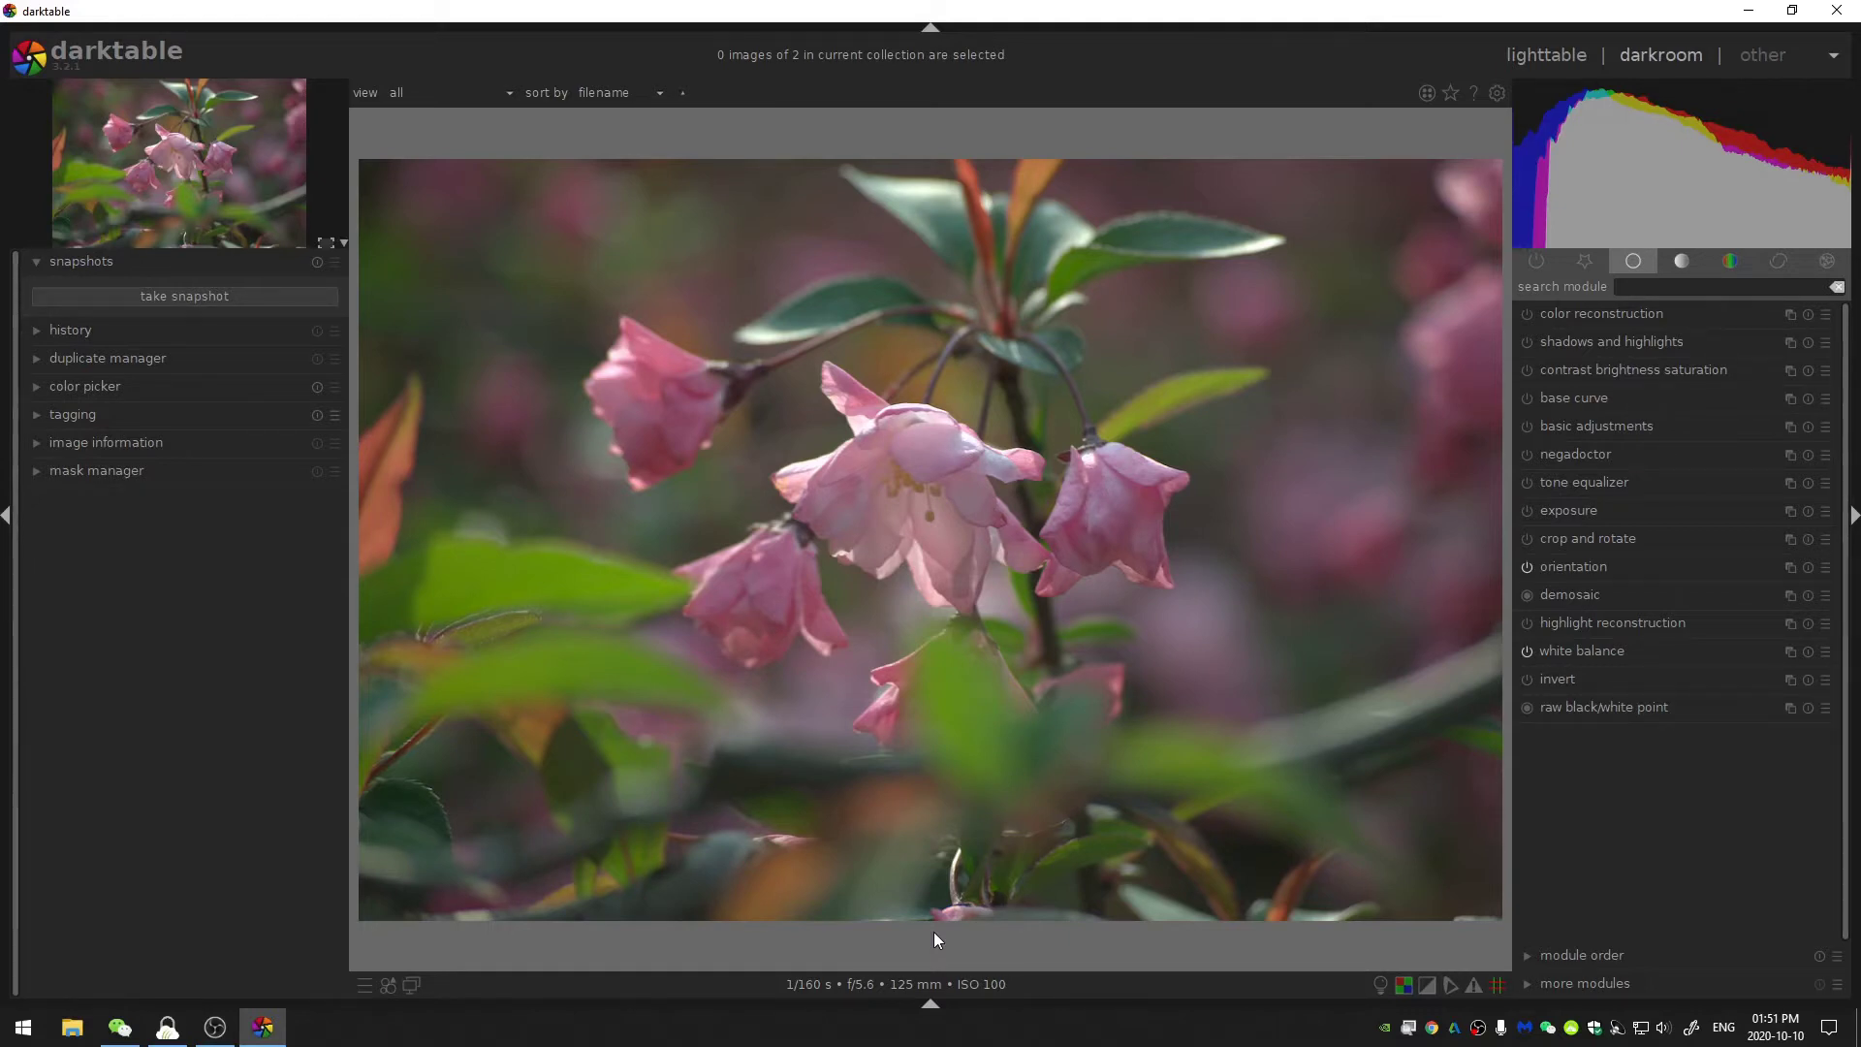
{"action": "left_click", "coordinate": [1528, 536]}
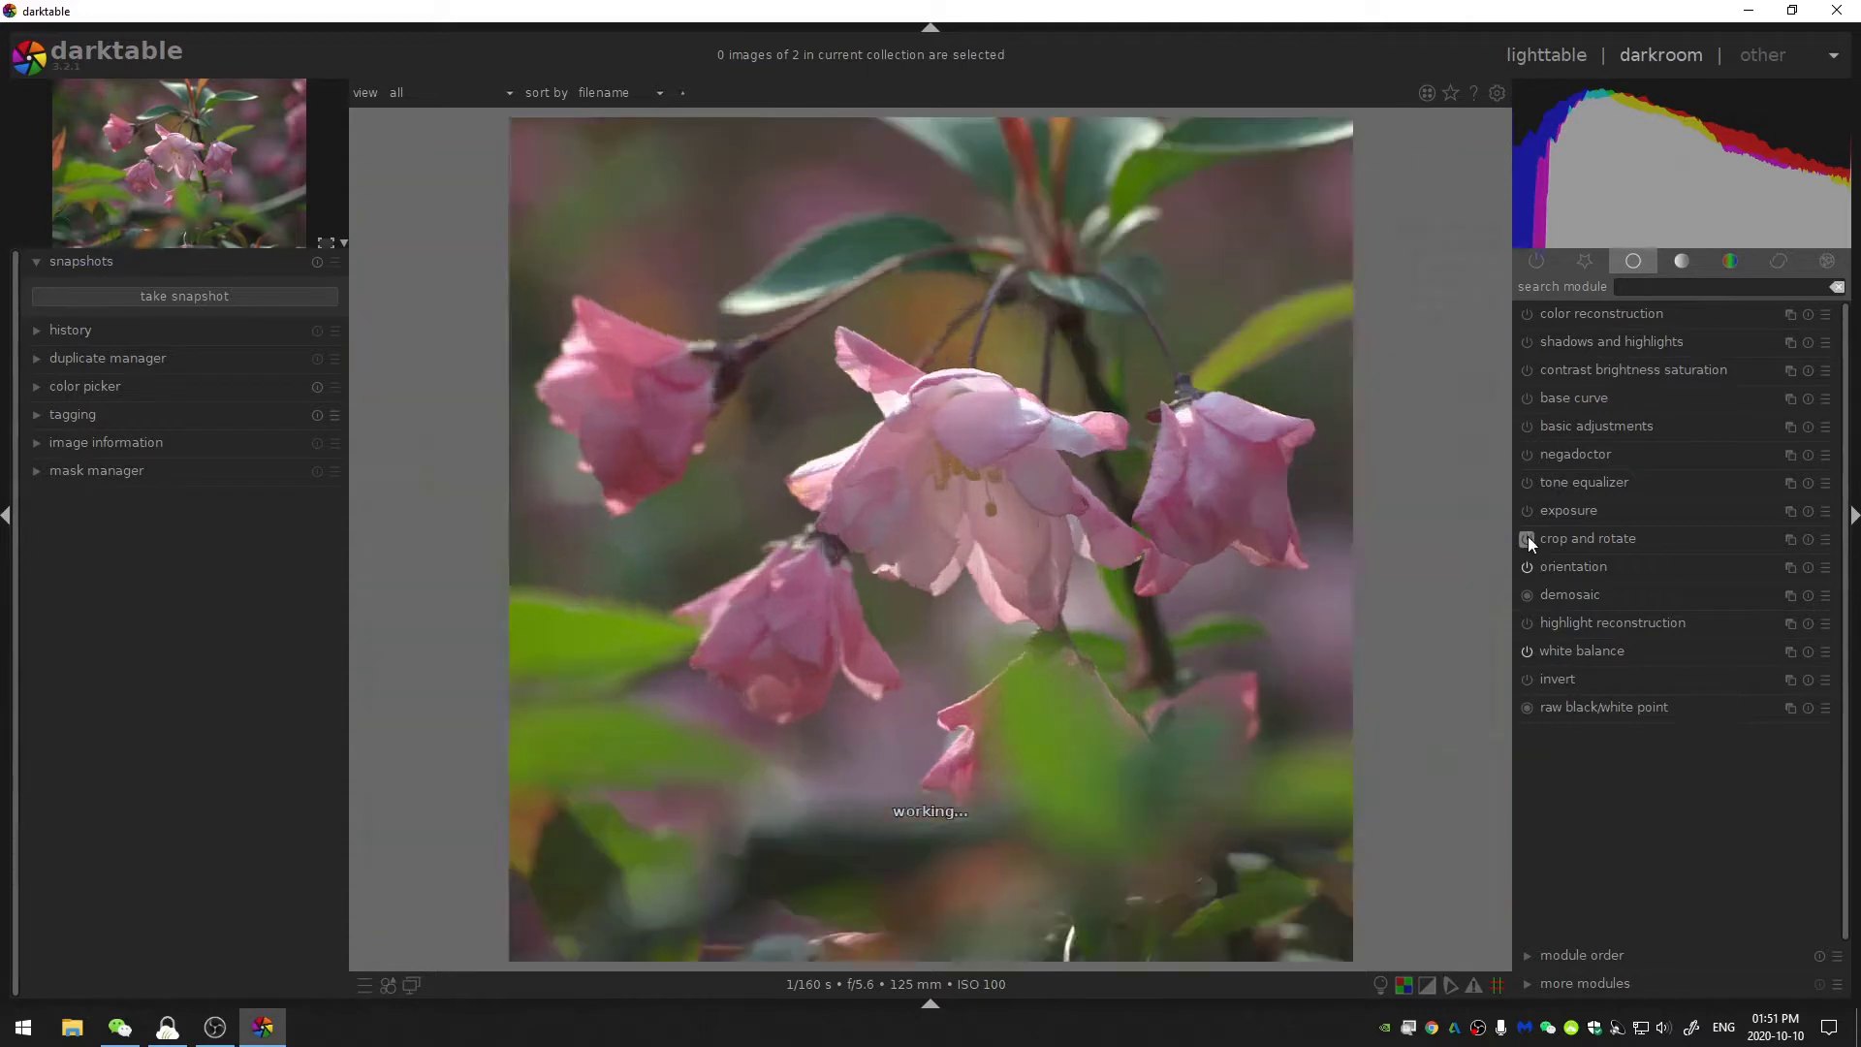
{"action": "left_click", "coordinate": [1527, 536]}
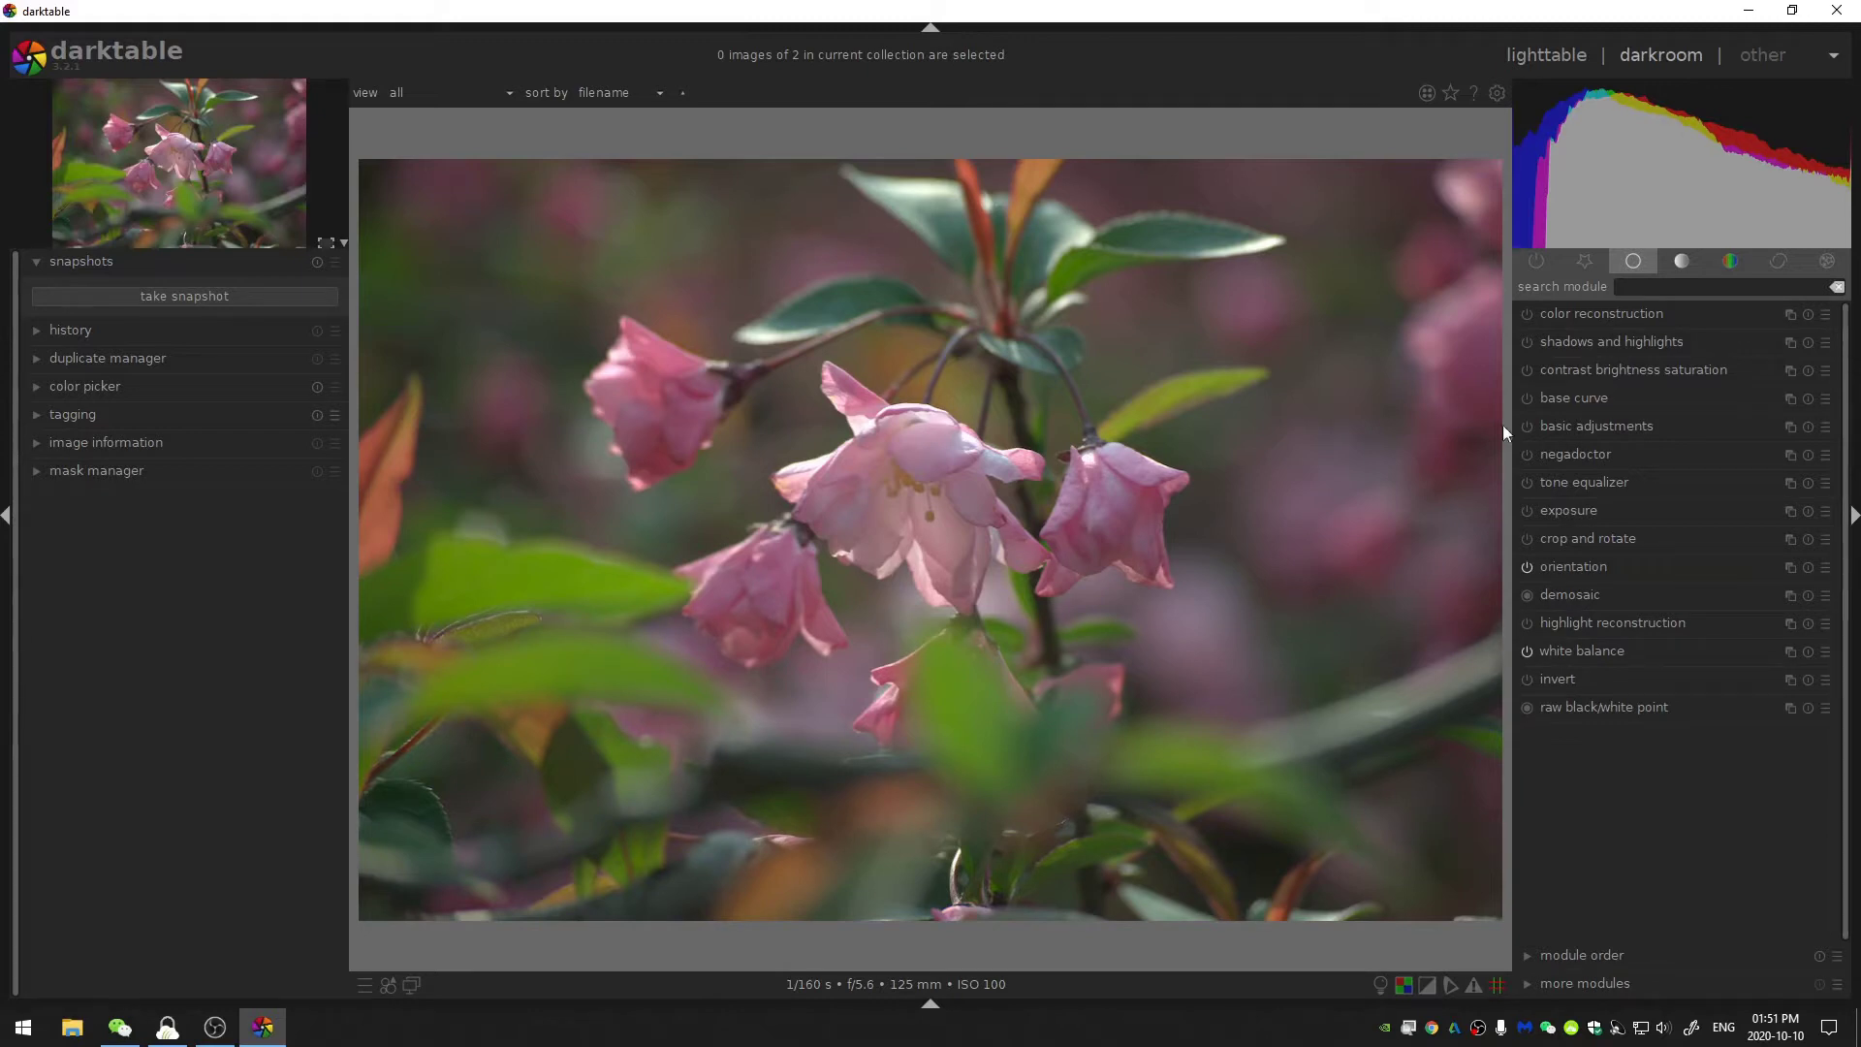
{"action": "left_click", "coordinate": [1585, 651]}
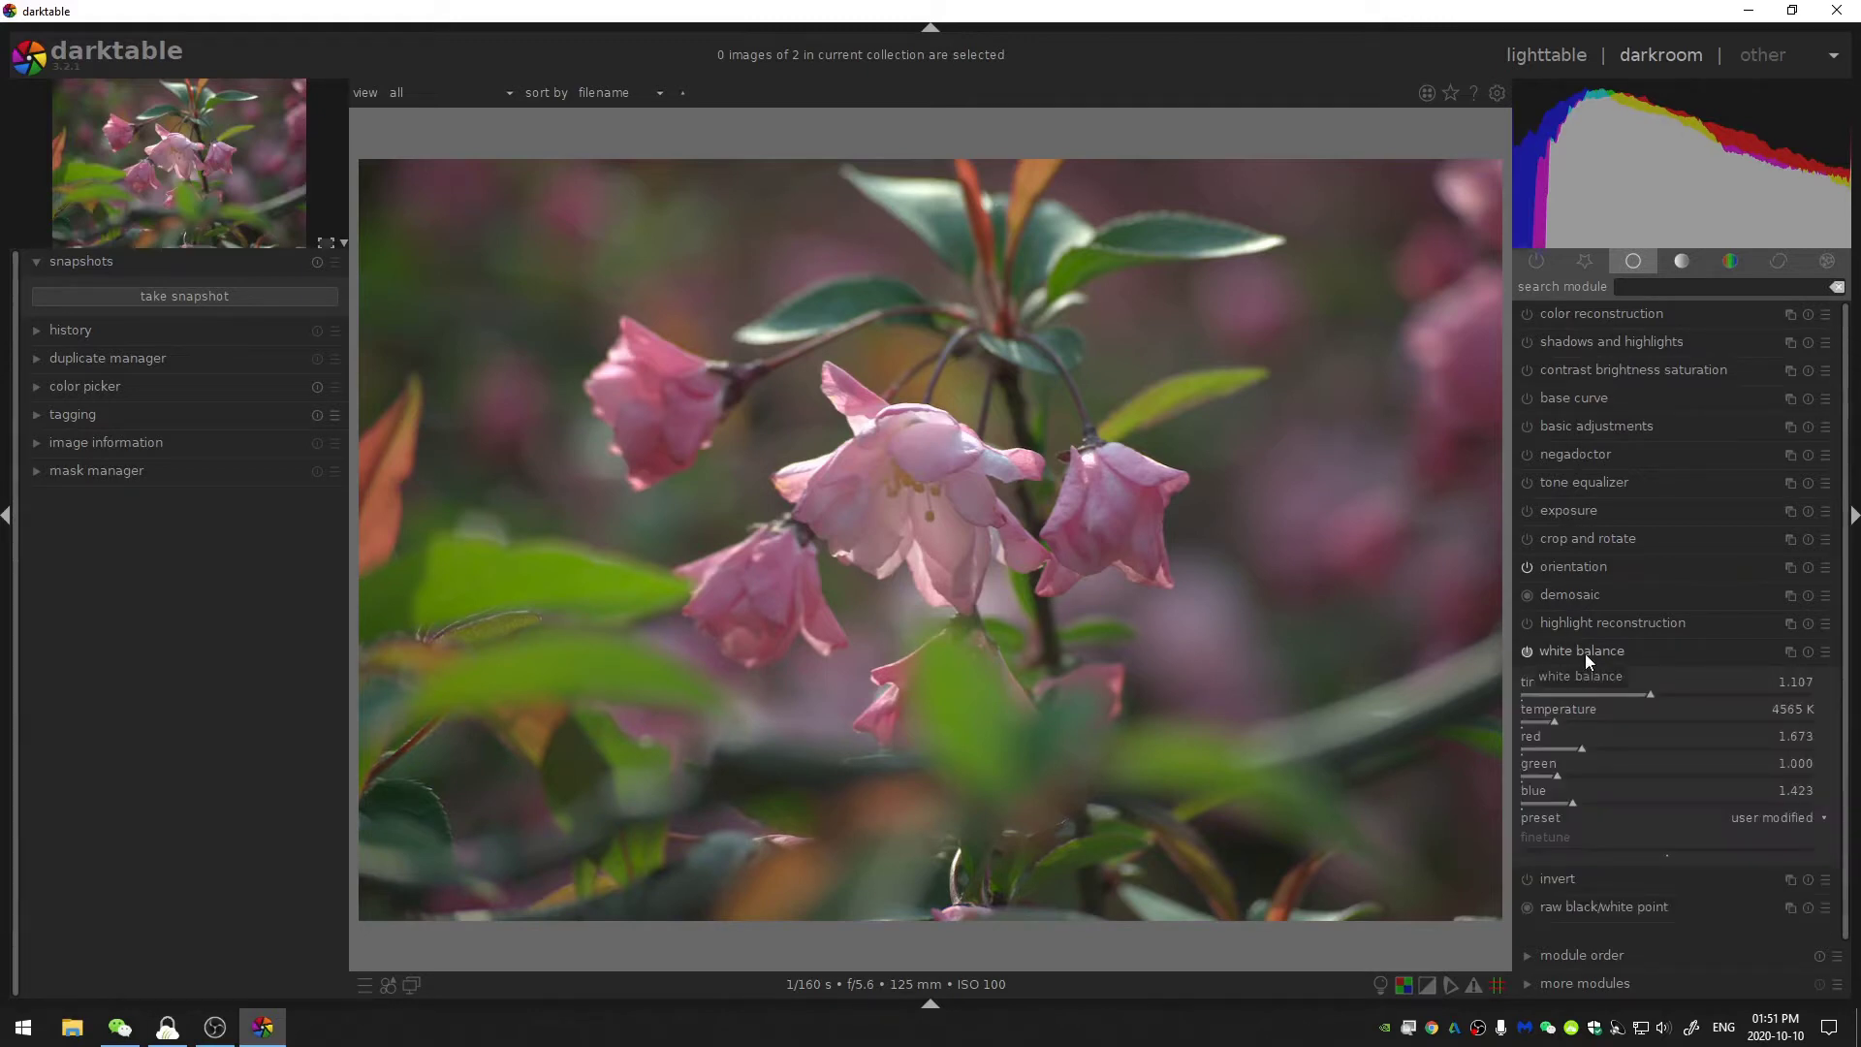
{"action": "left_click", "coordinate": [1585, 651]}
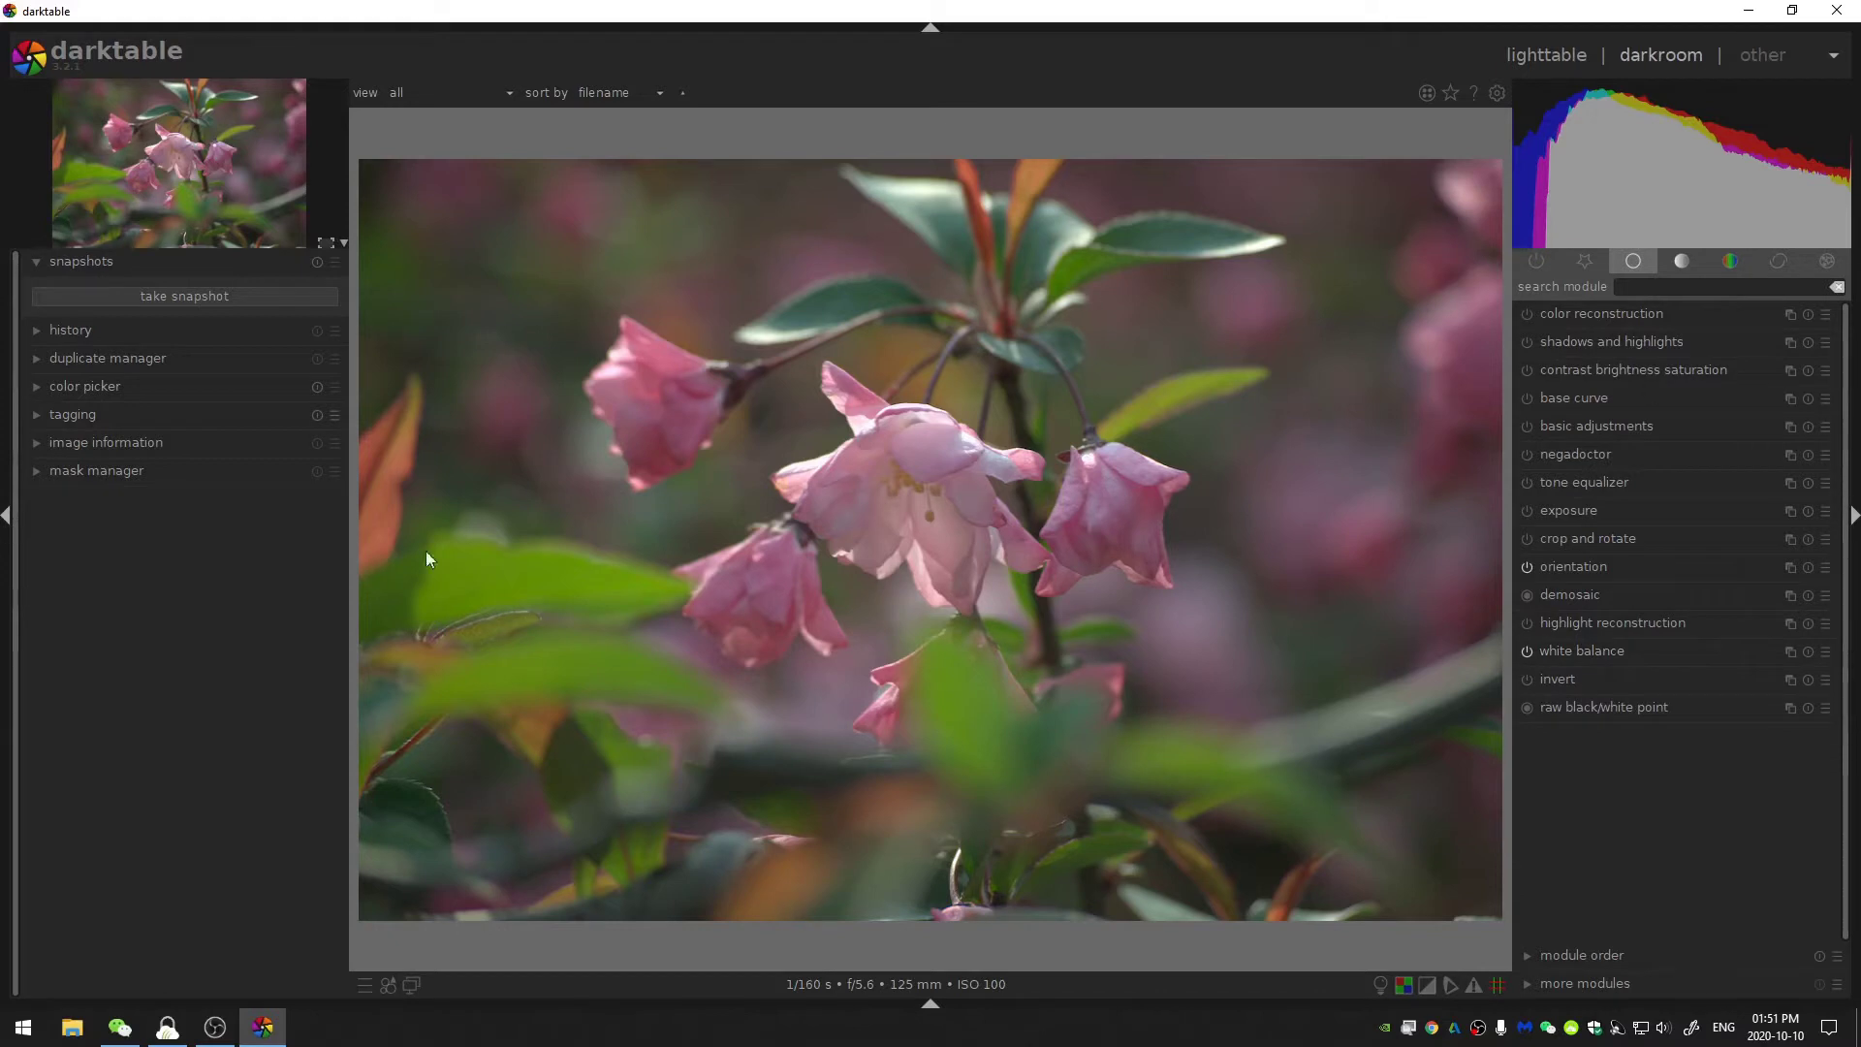
Switch to the lighttable and open the second pink flower thumbnail in the darkroom
{"action": "left_click", "coordinate": [1500, 56]}
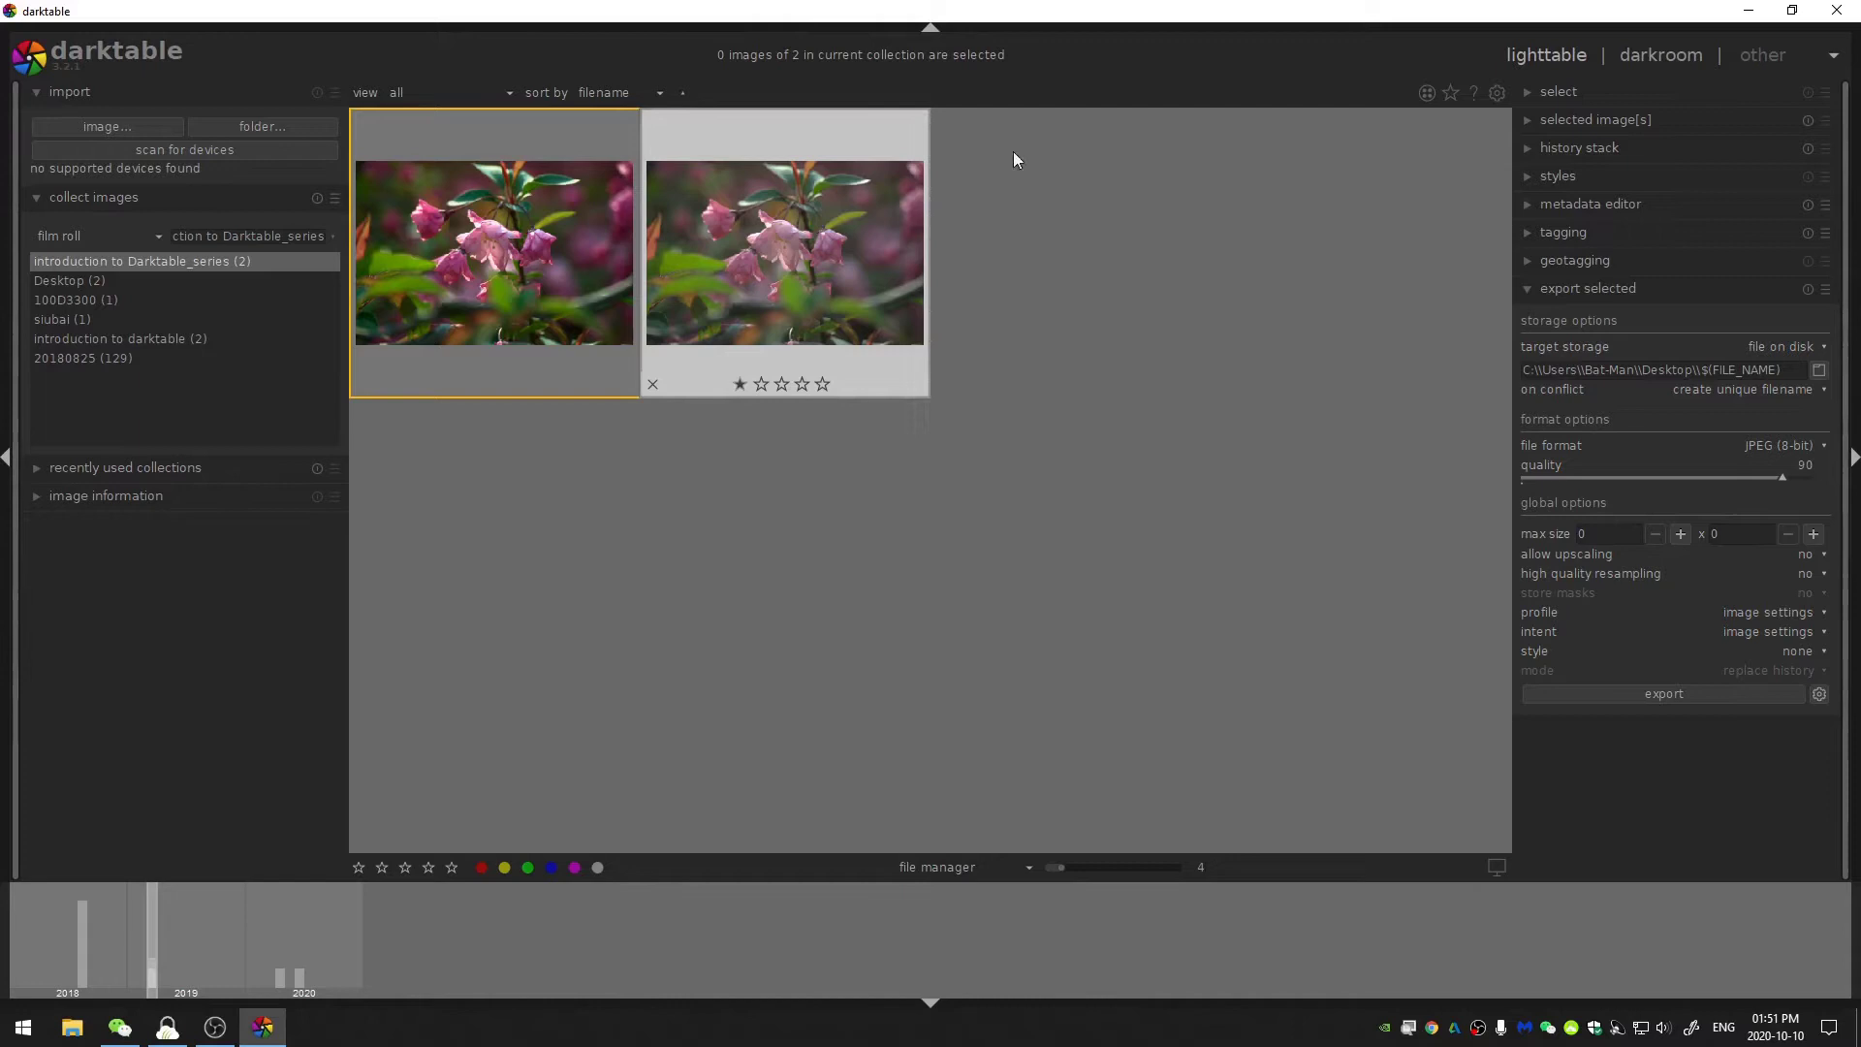
{"action": "left_click", "coordinate": [1646, 58]}
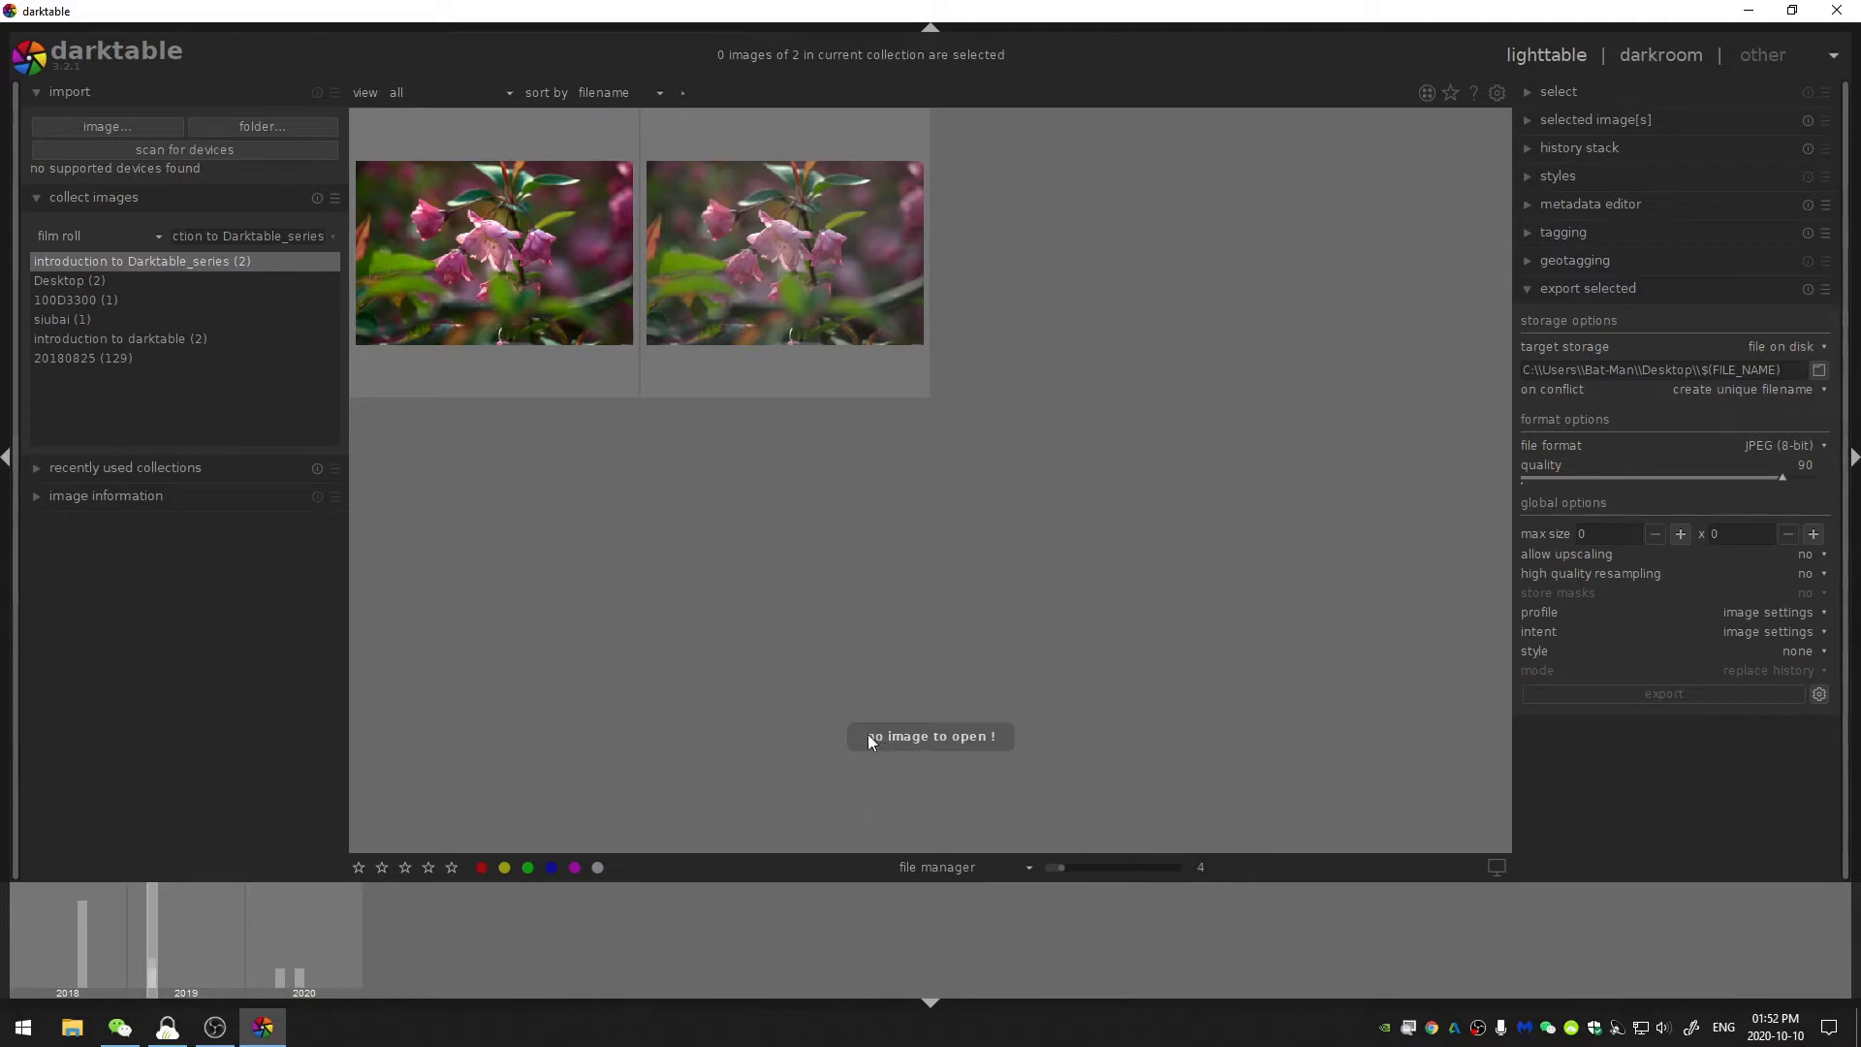
{"action": "left_click", "coordinate": [829, 248]}
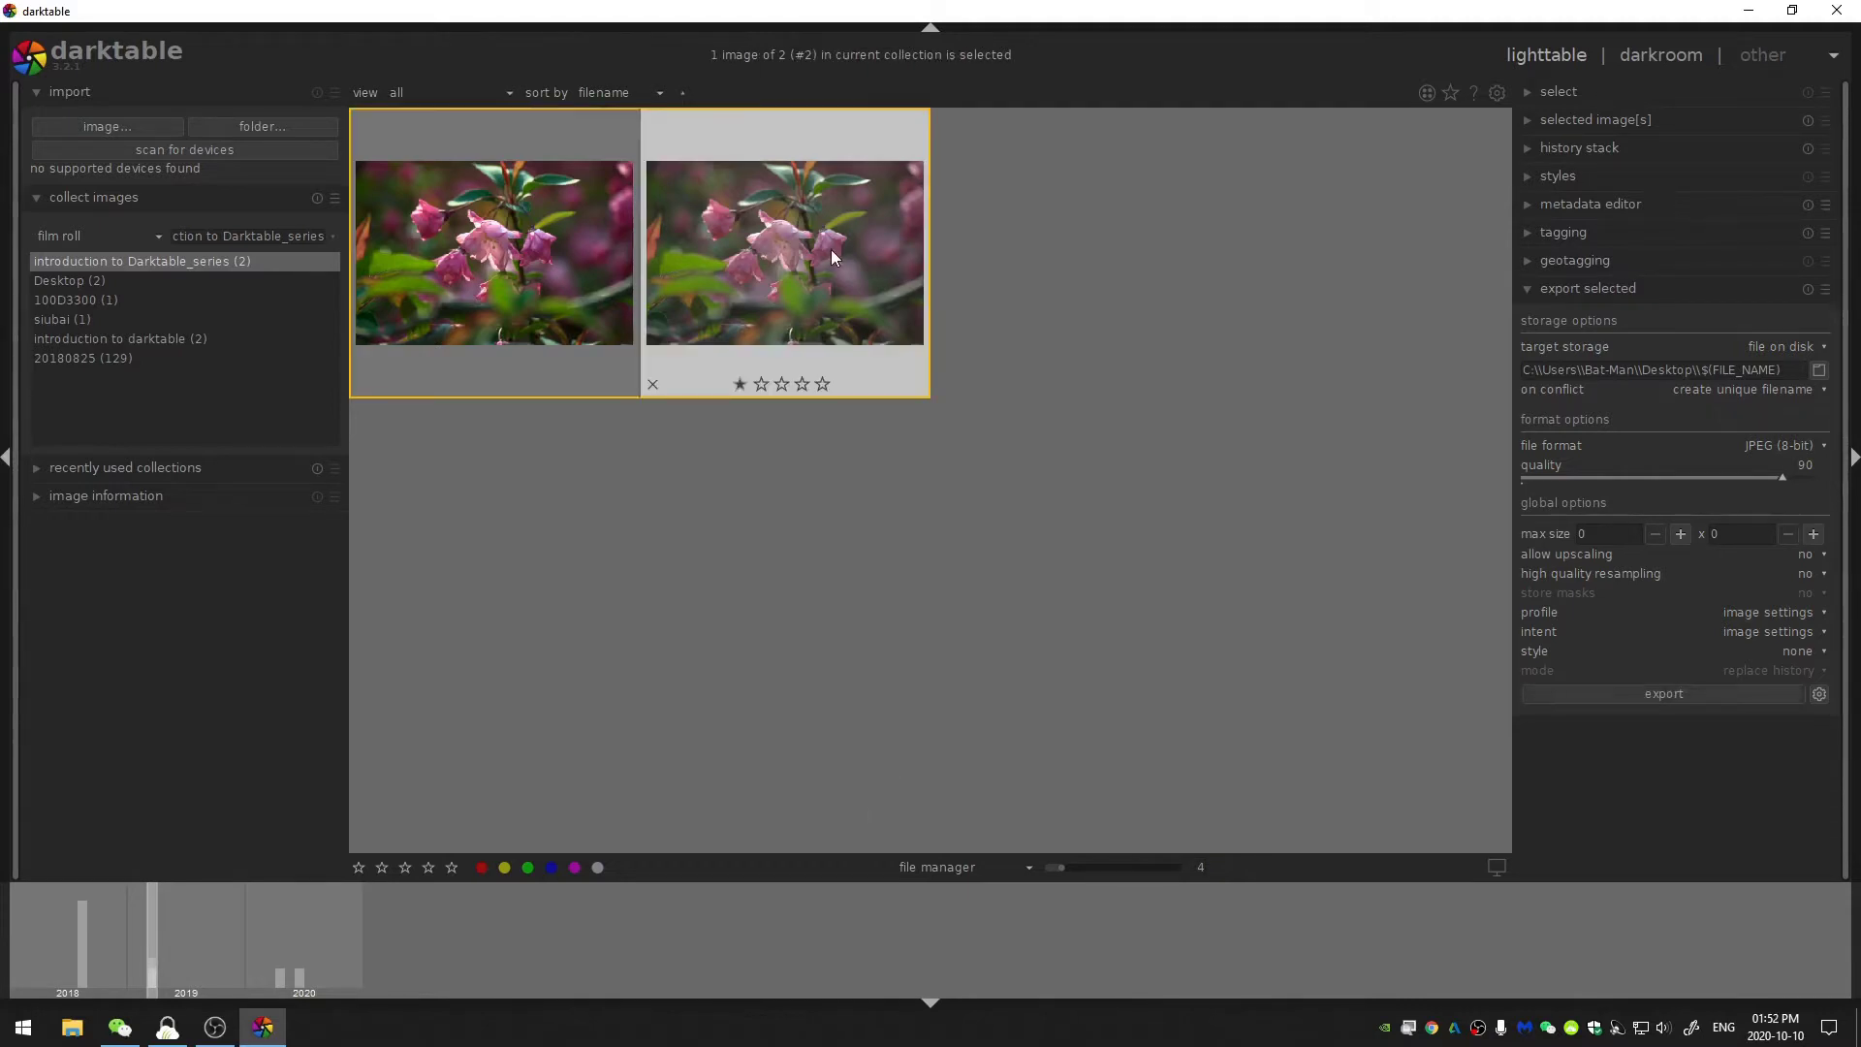
{"action": "double_click", "coordinate": [855, 258]}
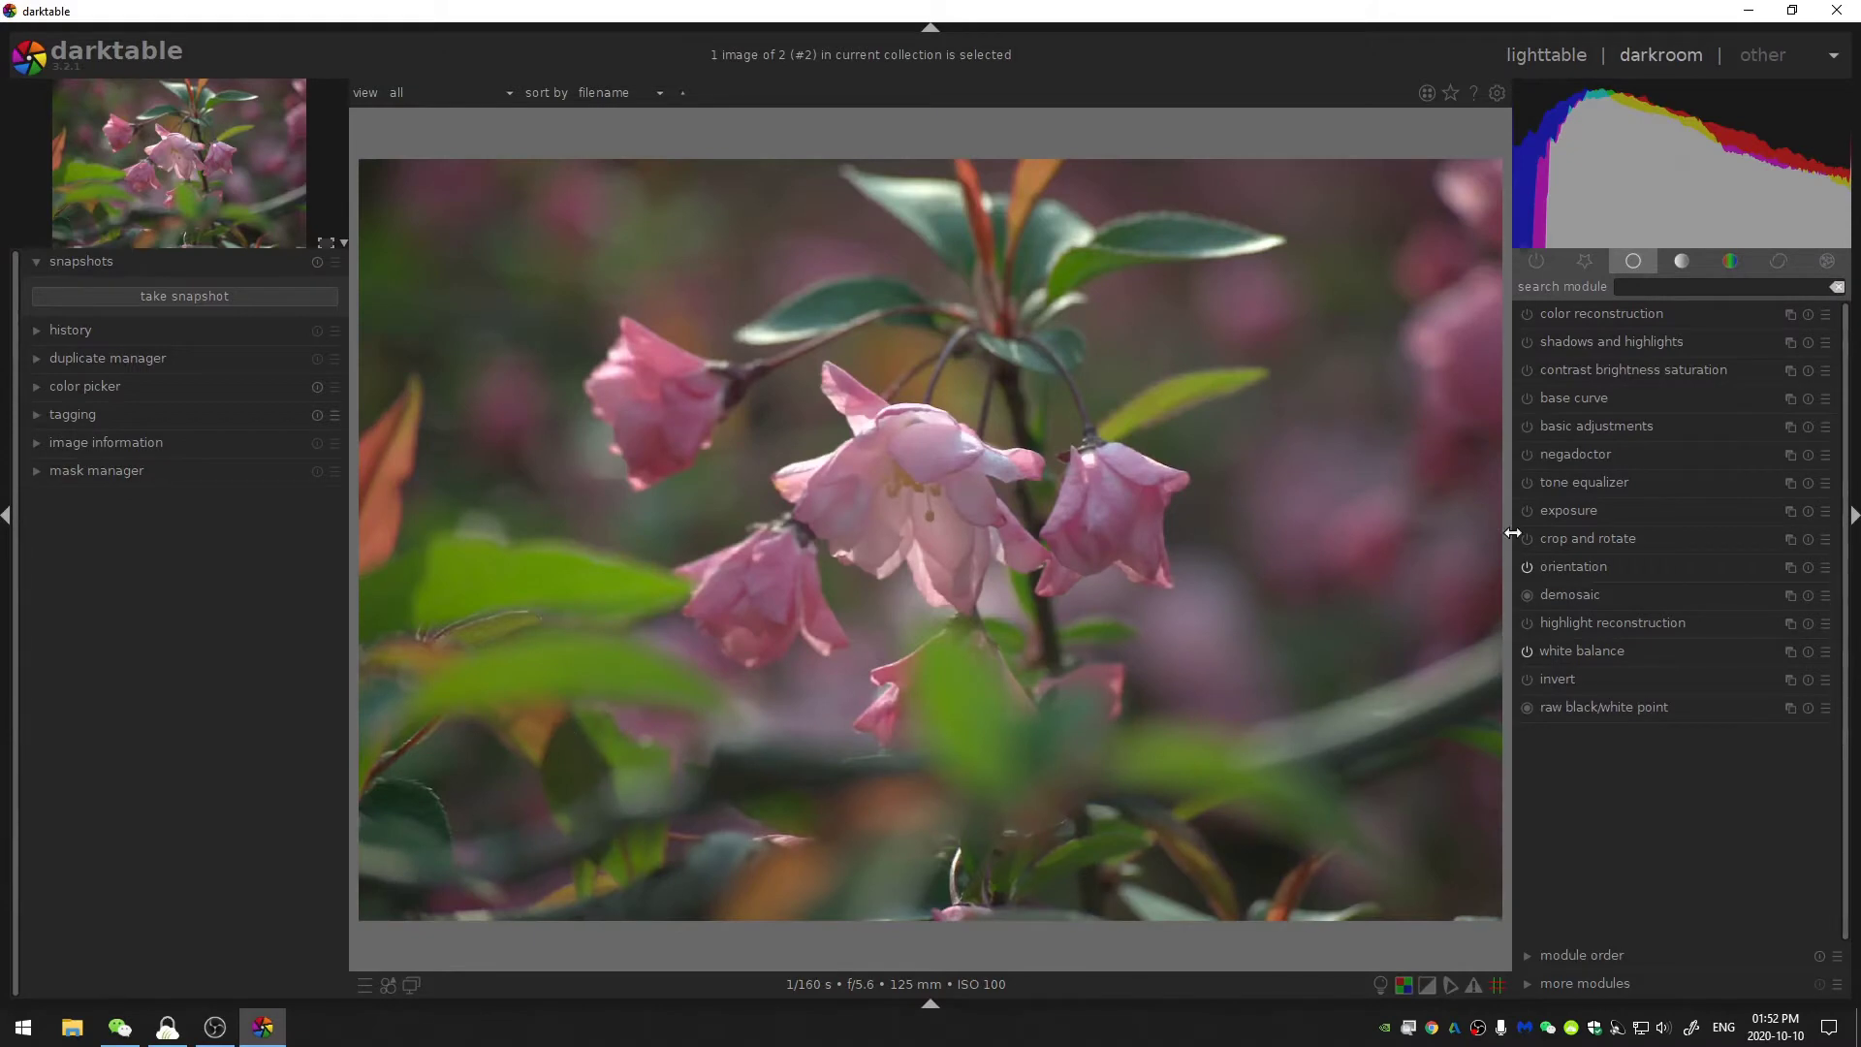
Show the active modules group and switch white balance off and back on to compare
{"action": "left_click", "coordinate": [1539, 260]}
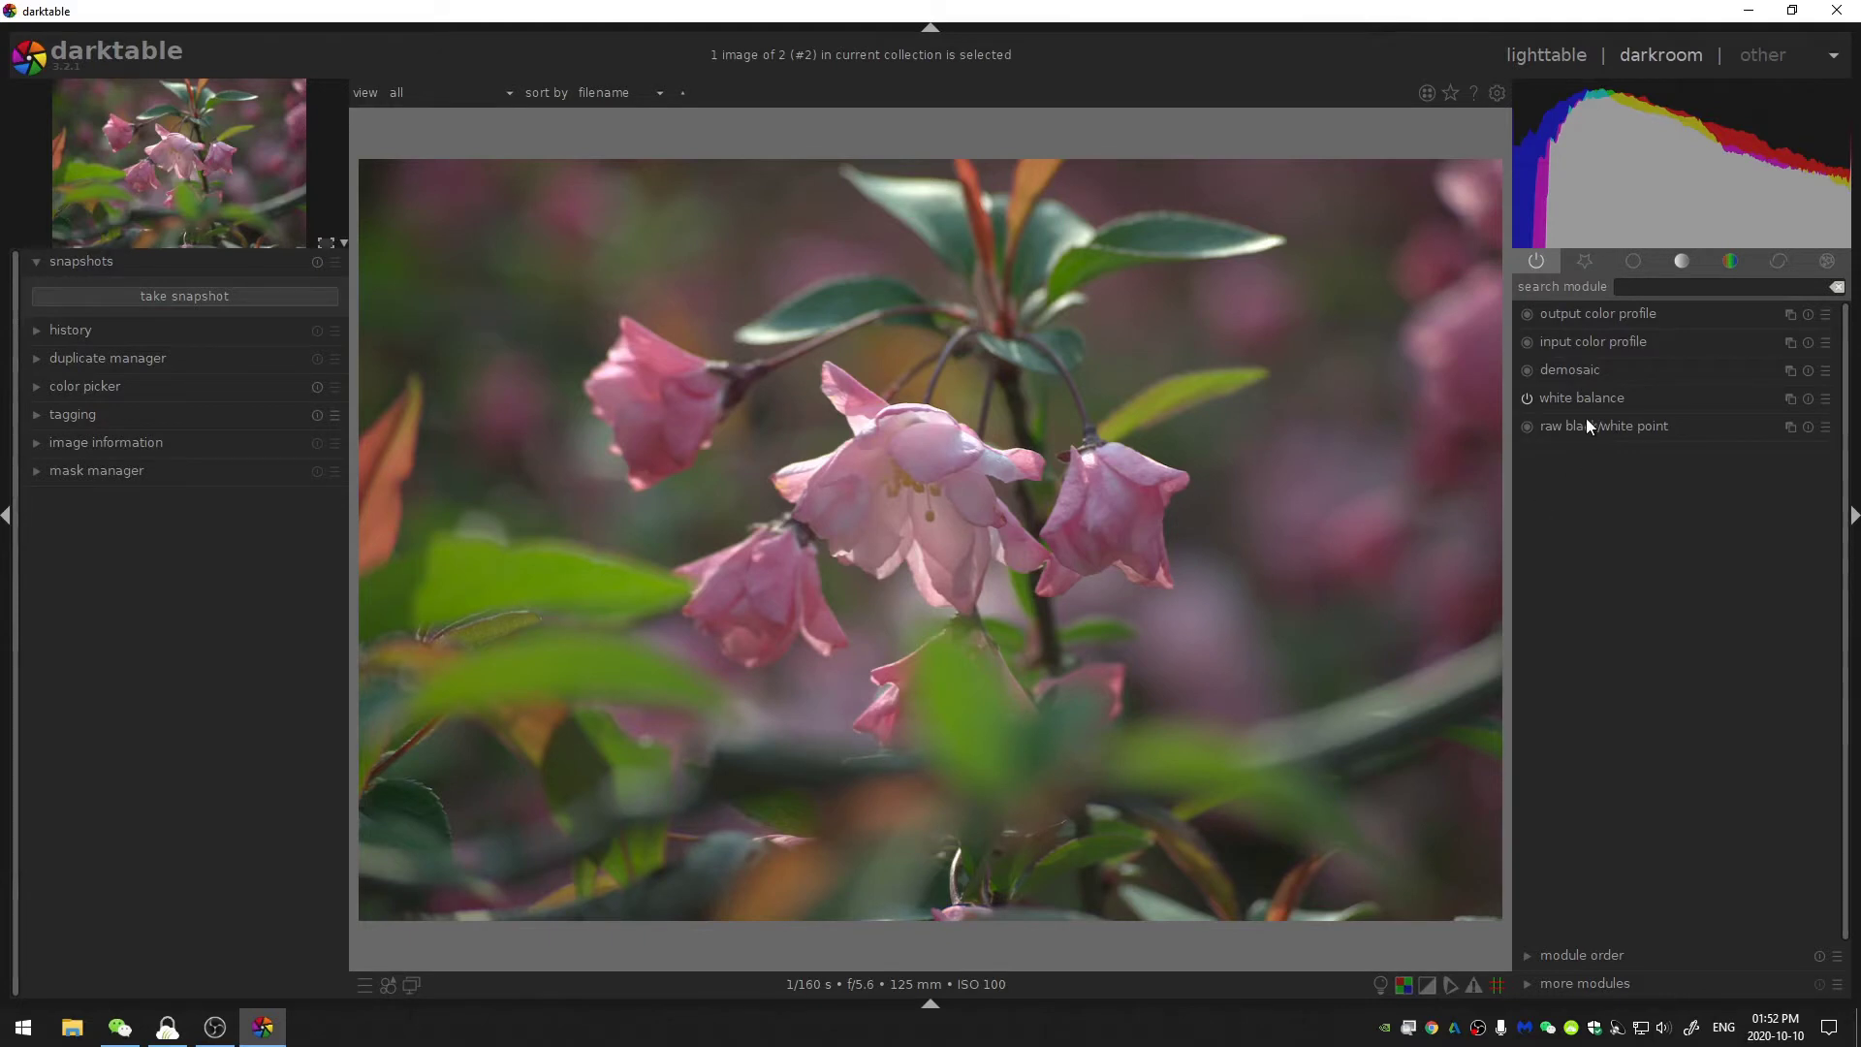
{"action": "left_click", "coordinate": [1525, 398]}
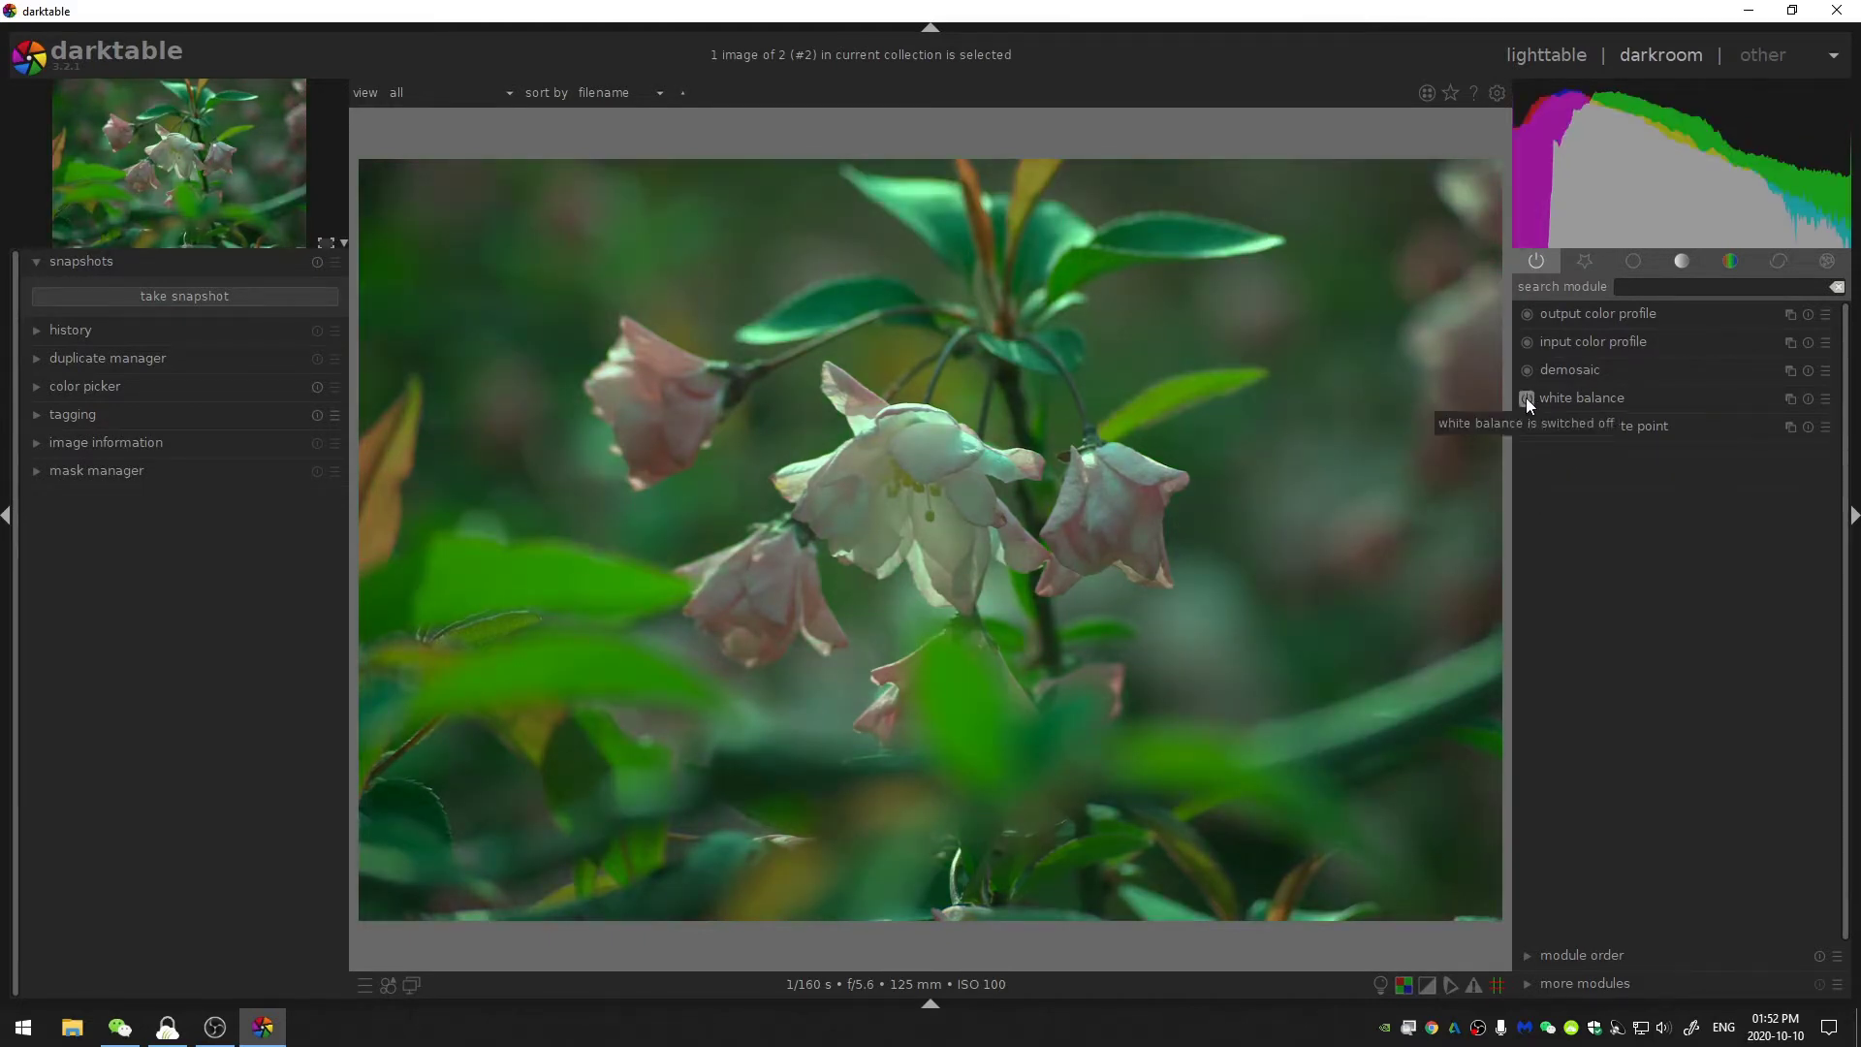
{"action": "left_click", "coordinate": [1525, 397]}
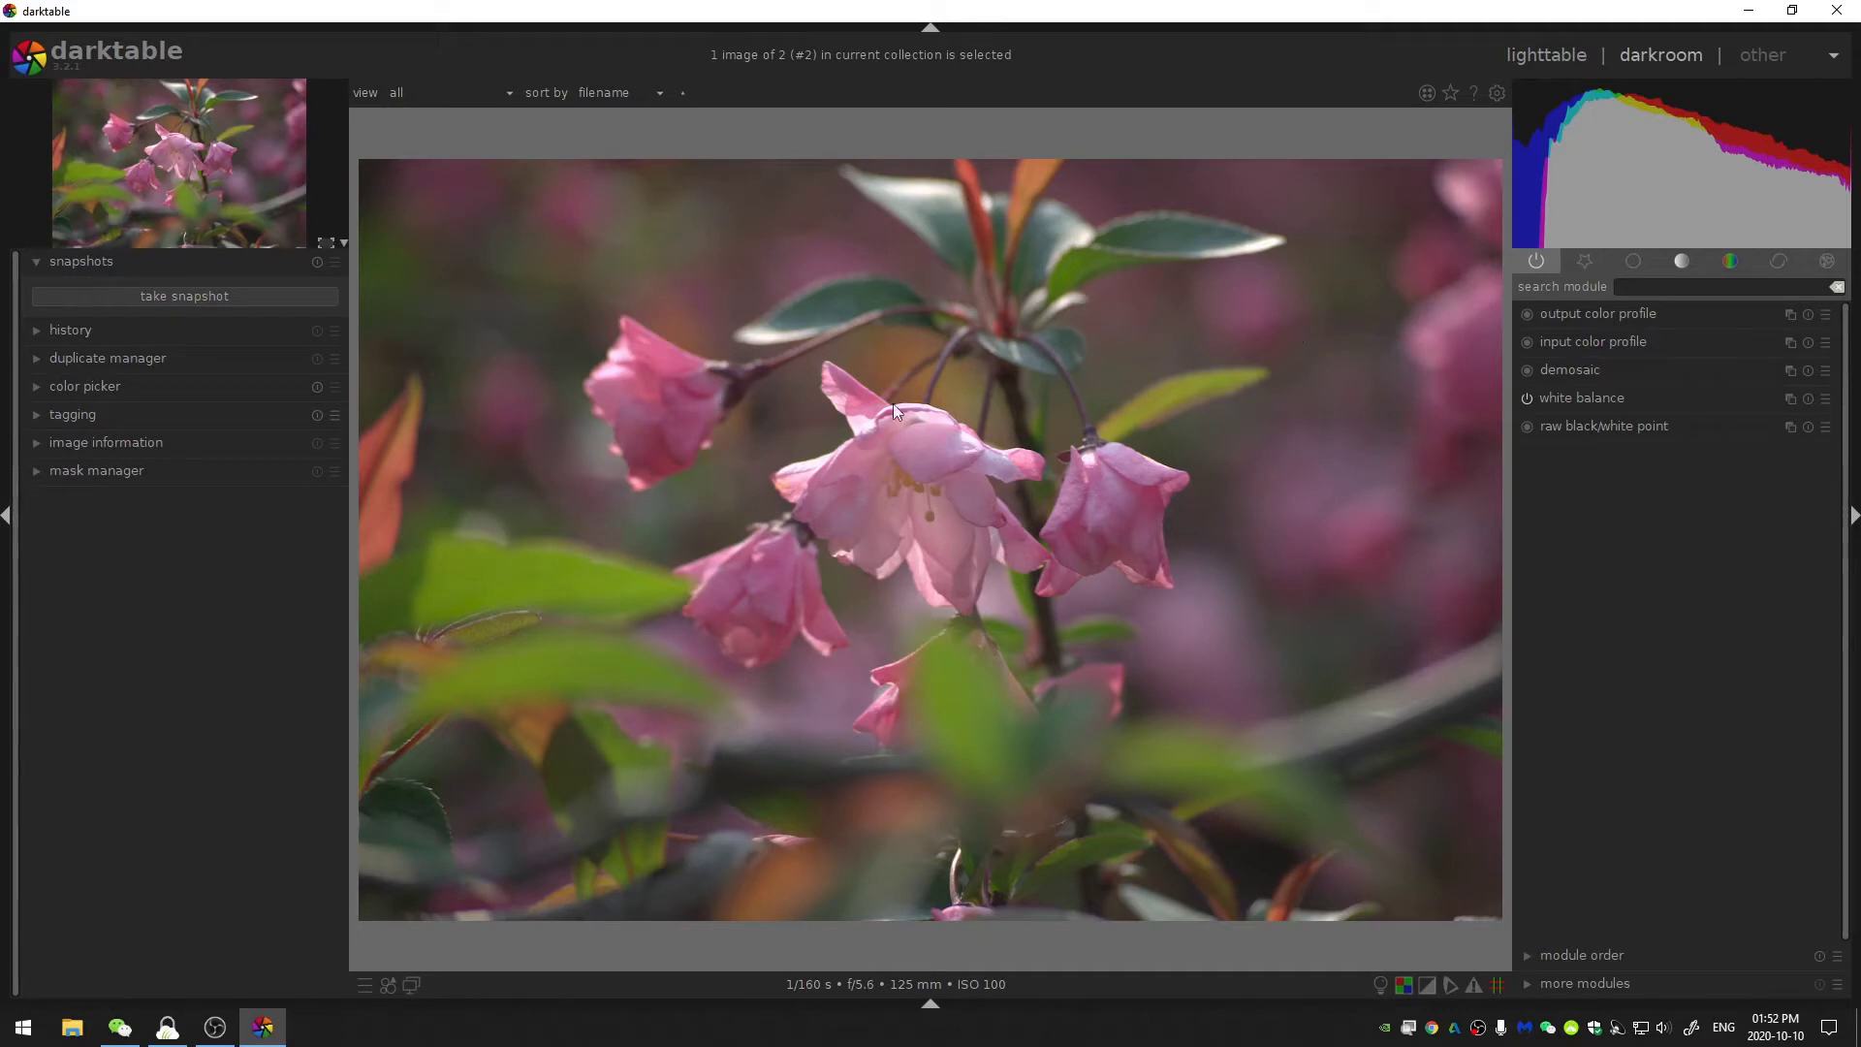
Switch to the base module group, browse the expanded 'more modules' list, then collapse it
{"action": "left_click", "coordinate": [1633, 261]}
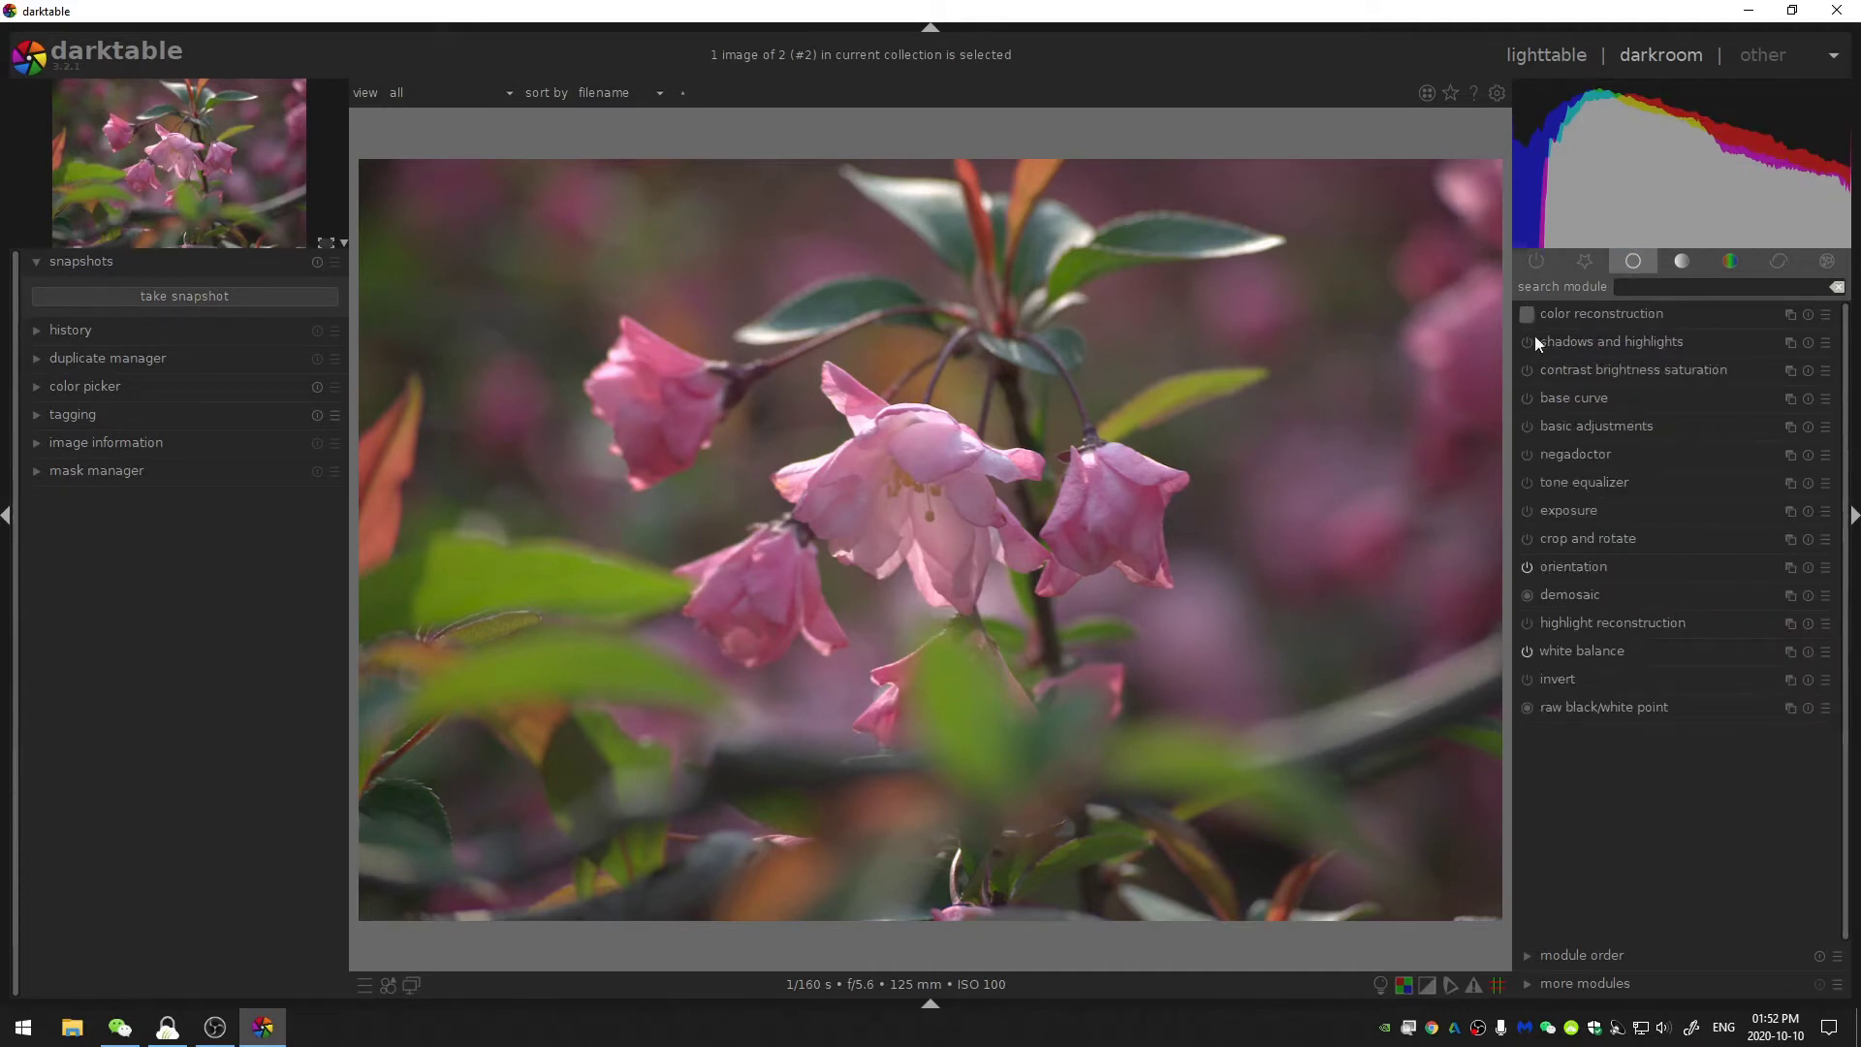
{"action": "left_click", "coordinate": [1595, 983]}
{"action": "scroll", "coordinate": [1648, 921], "scroll_direction": "down", "scroll_amount": 5}
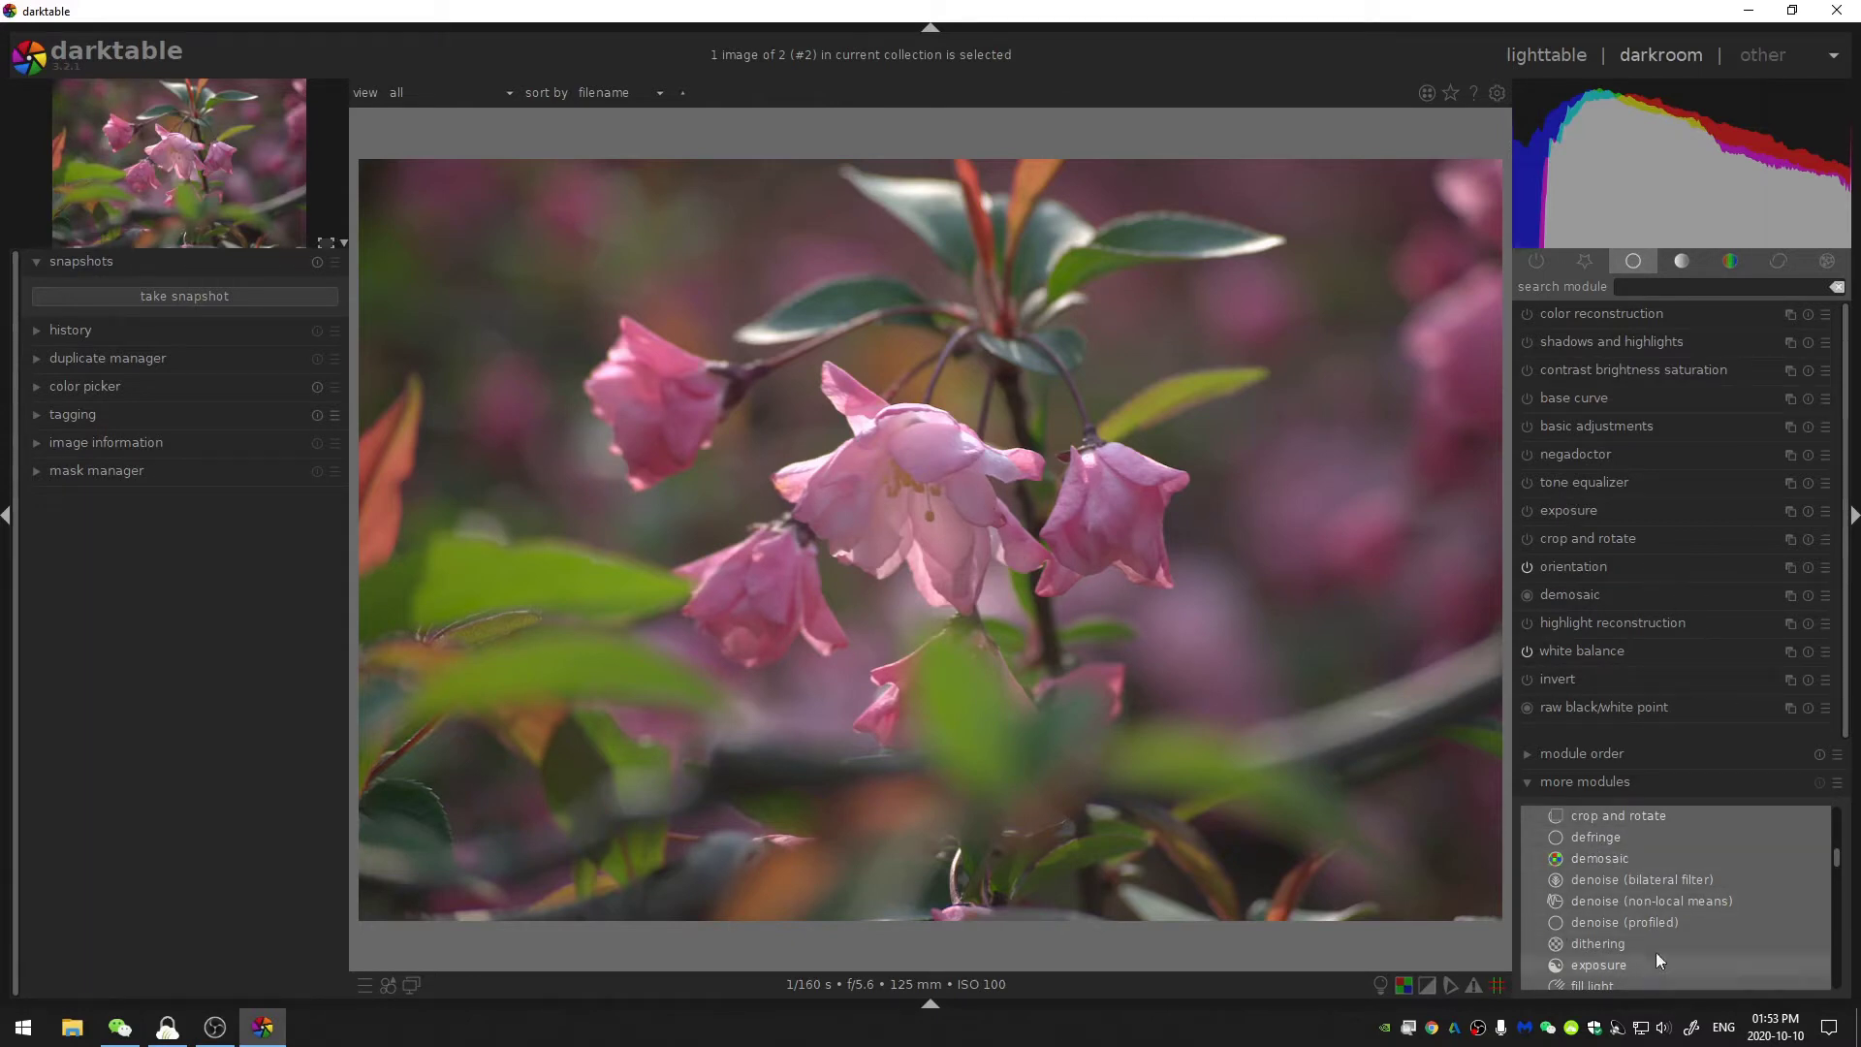
{"action": "scroll", "coordinate": [1637, 871], "scroll_direction": "down", "scroll_amount": 3}
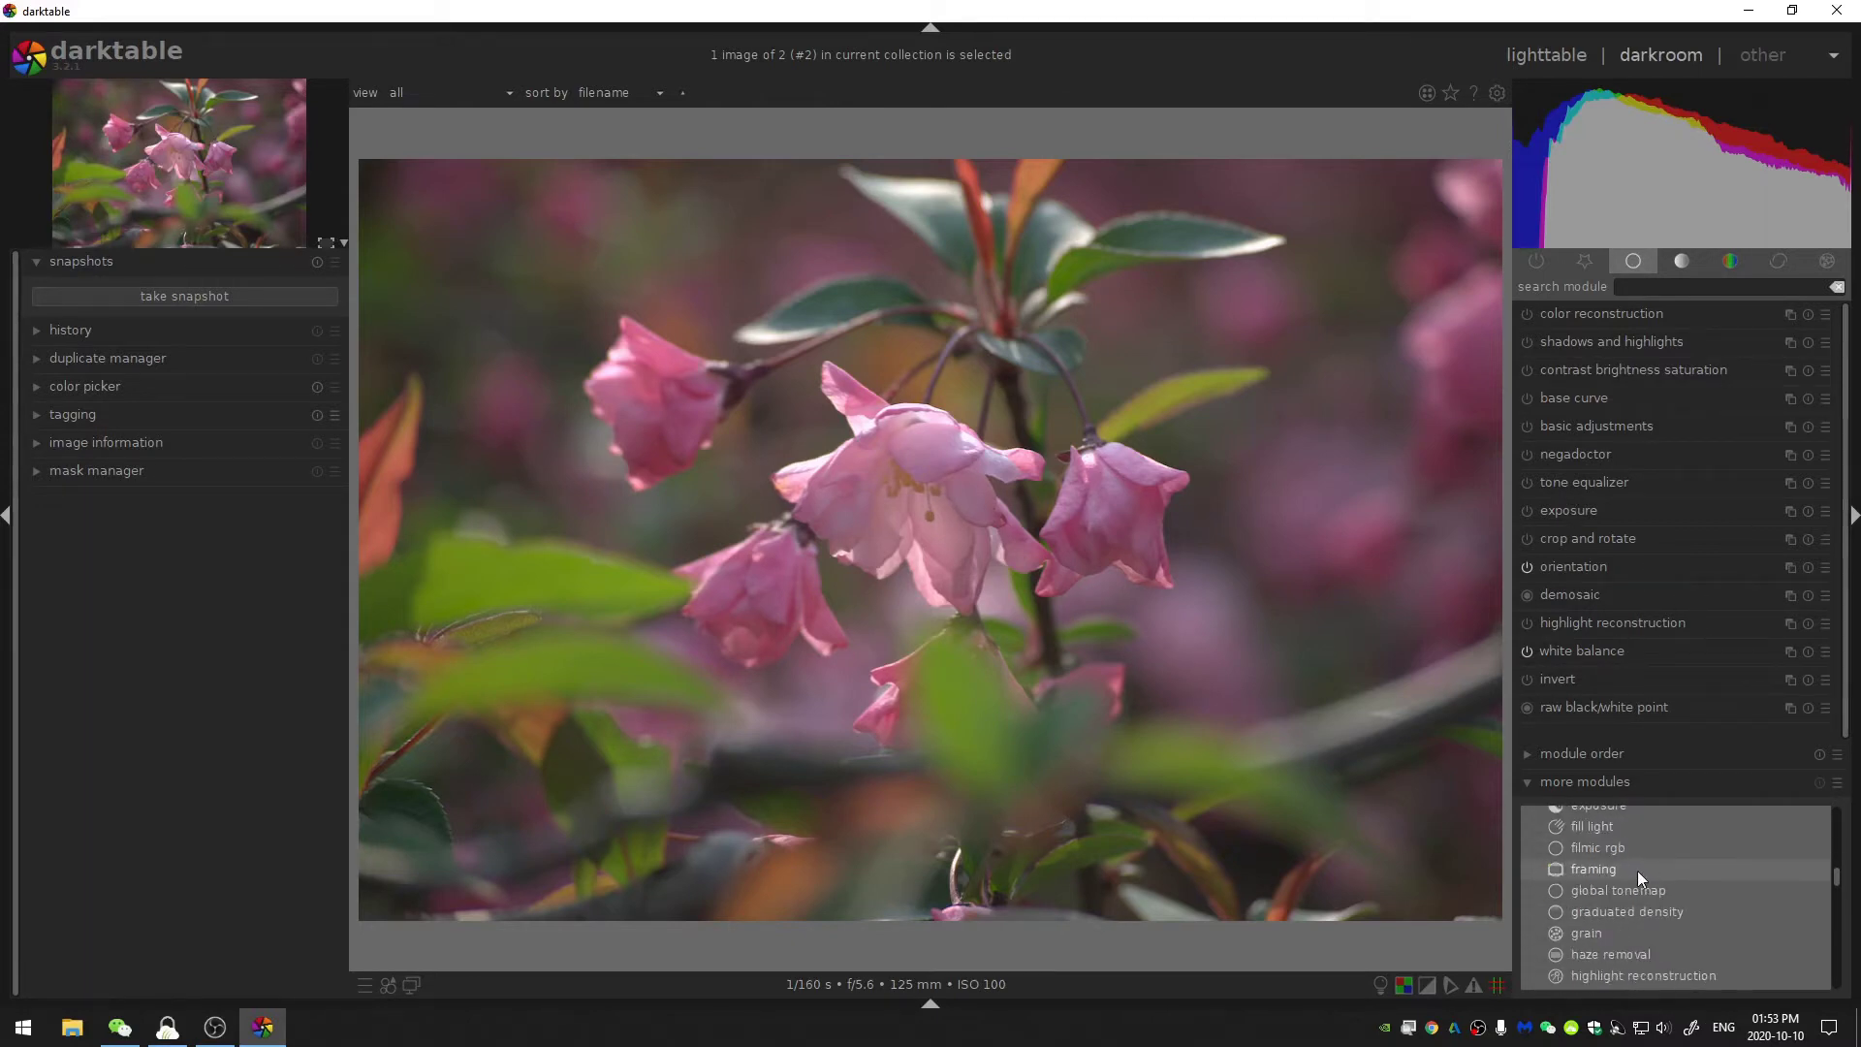
{"action": "left_click", "coordinate": [1593, 784]}
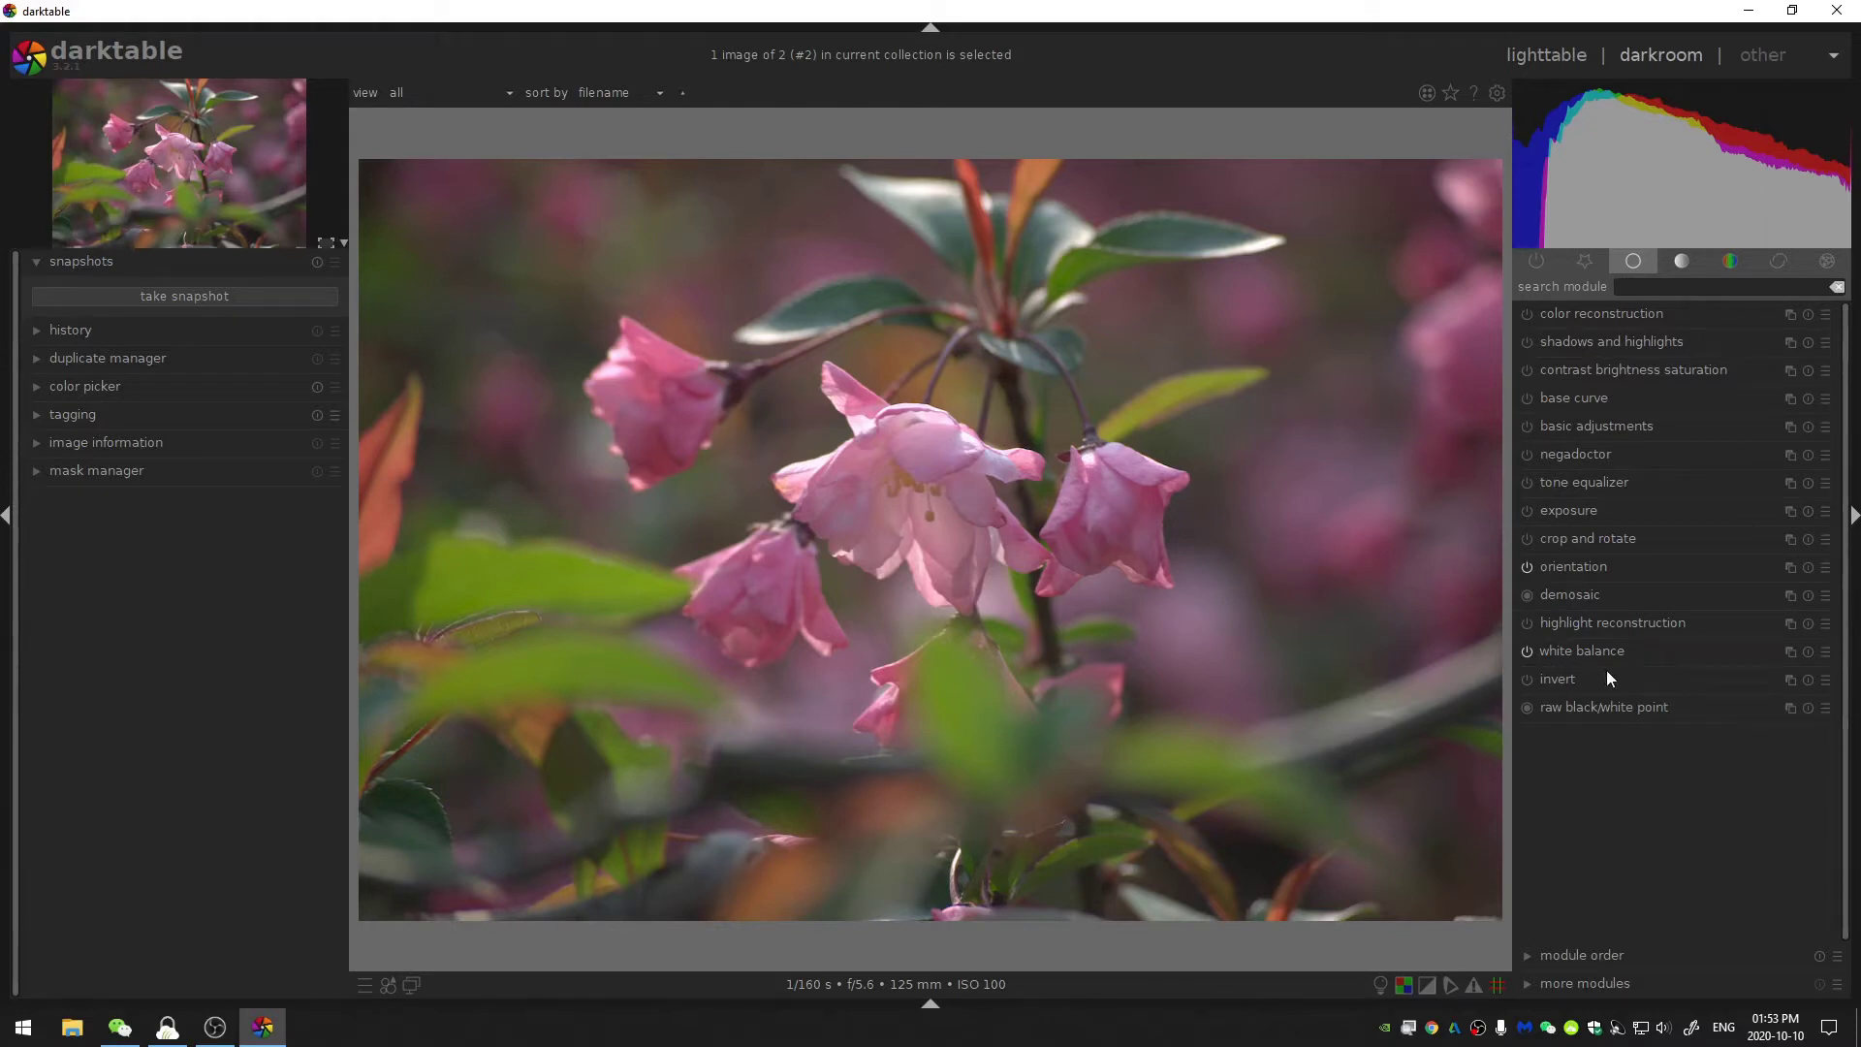
Expand invert and pick custom dark red #982A2A as the film material colour
{"action": "left_click", "coordinate": [1562, 677]}
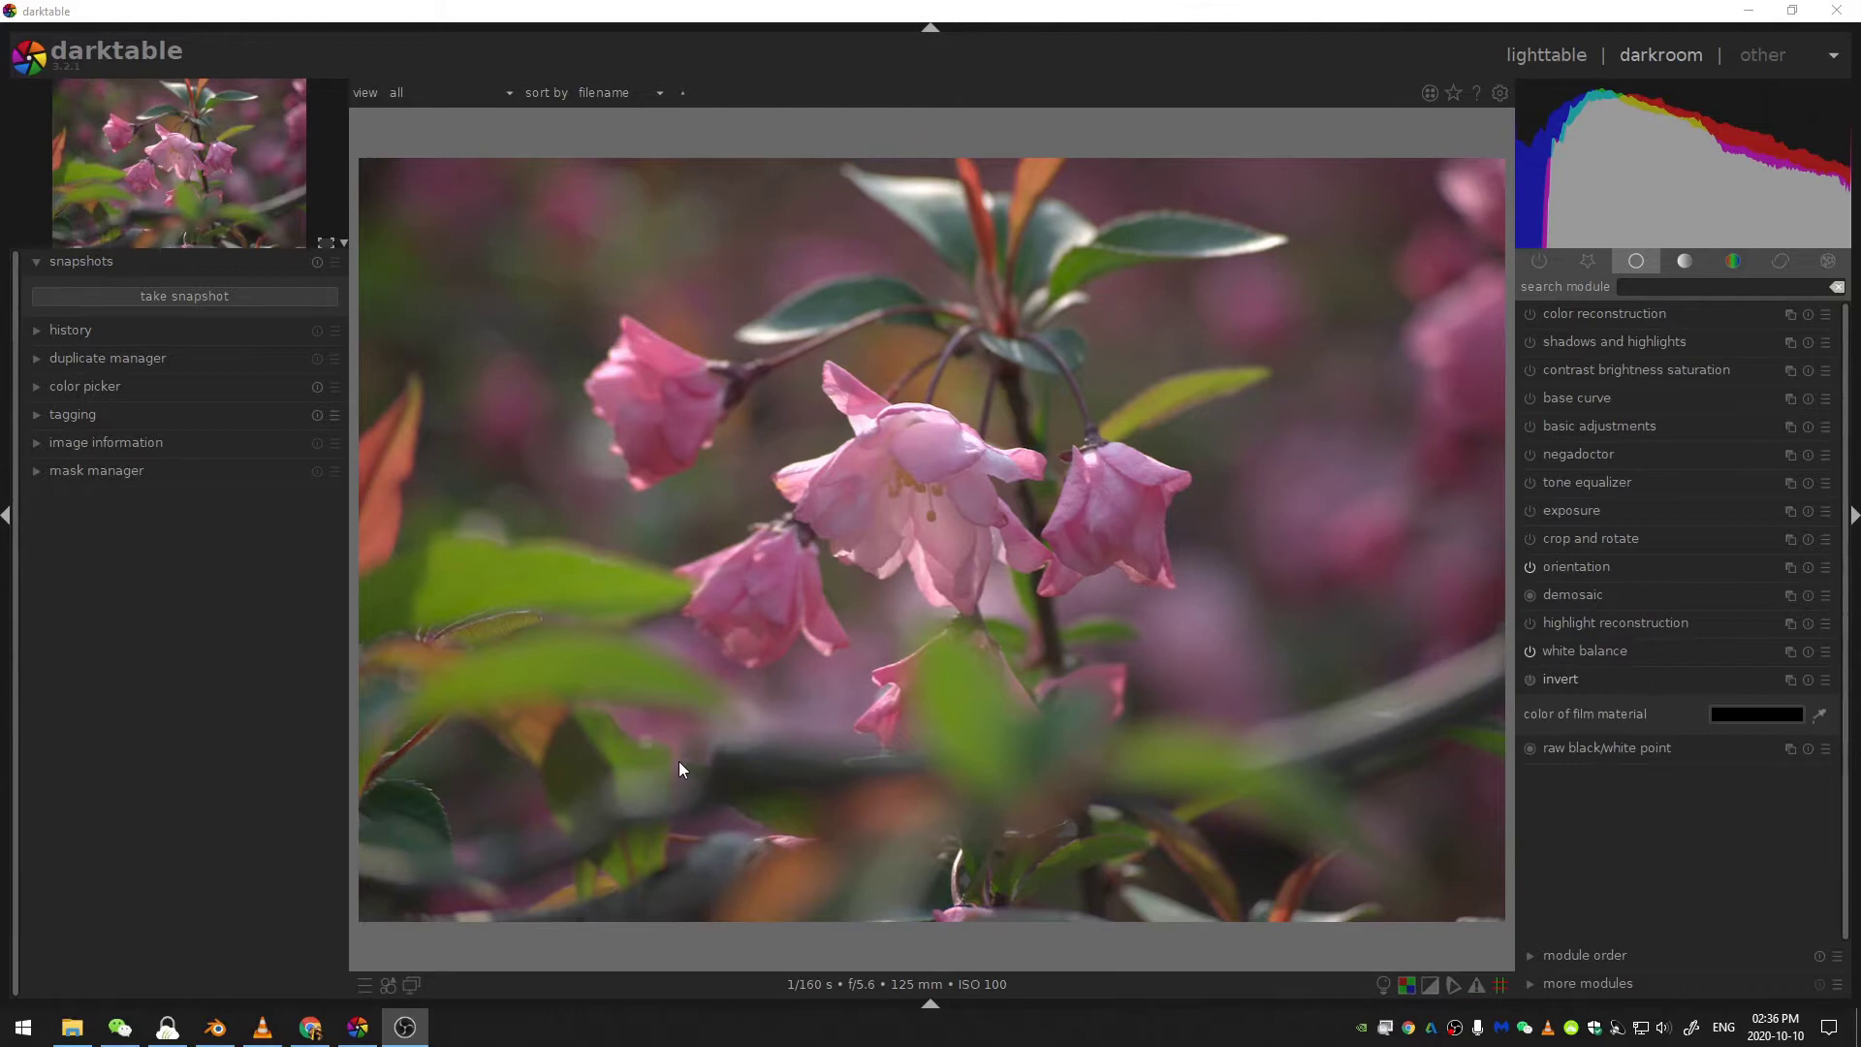
{"action": "left_click", "coordinate": [1740, 713]}
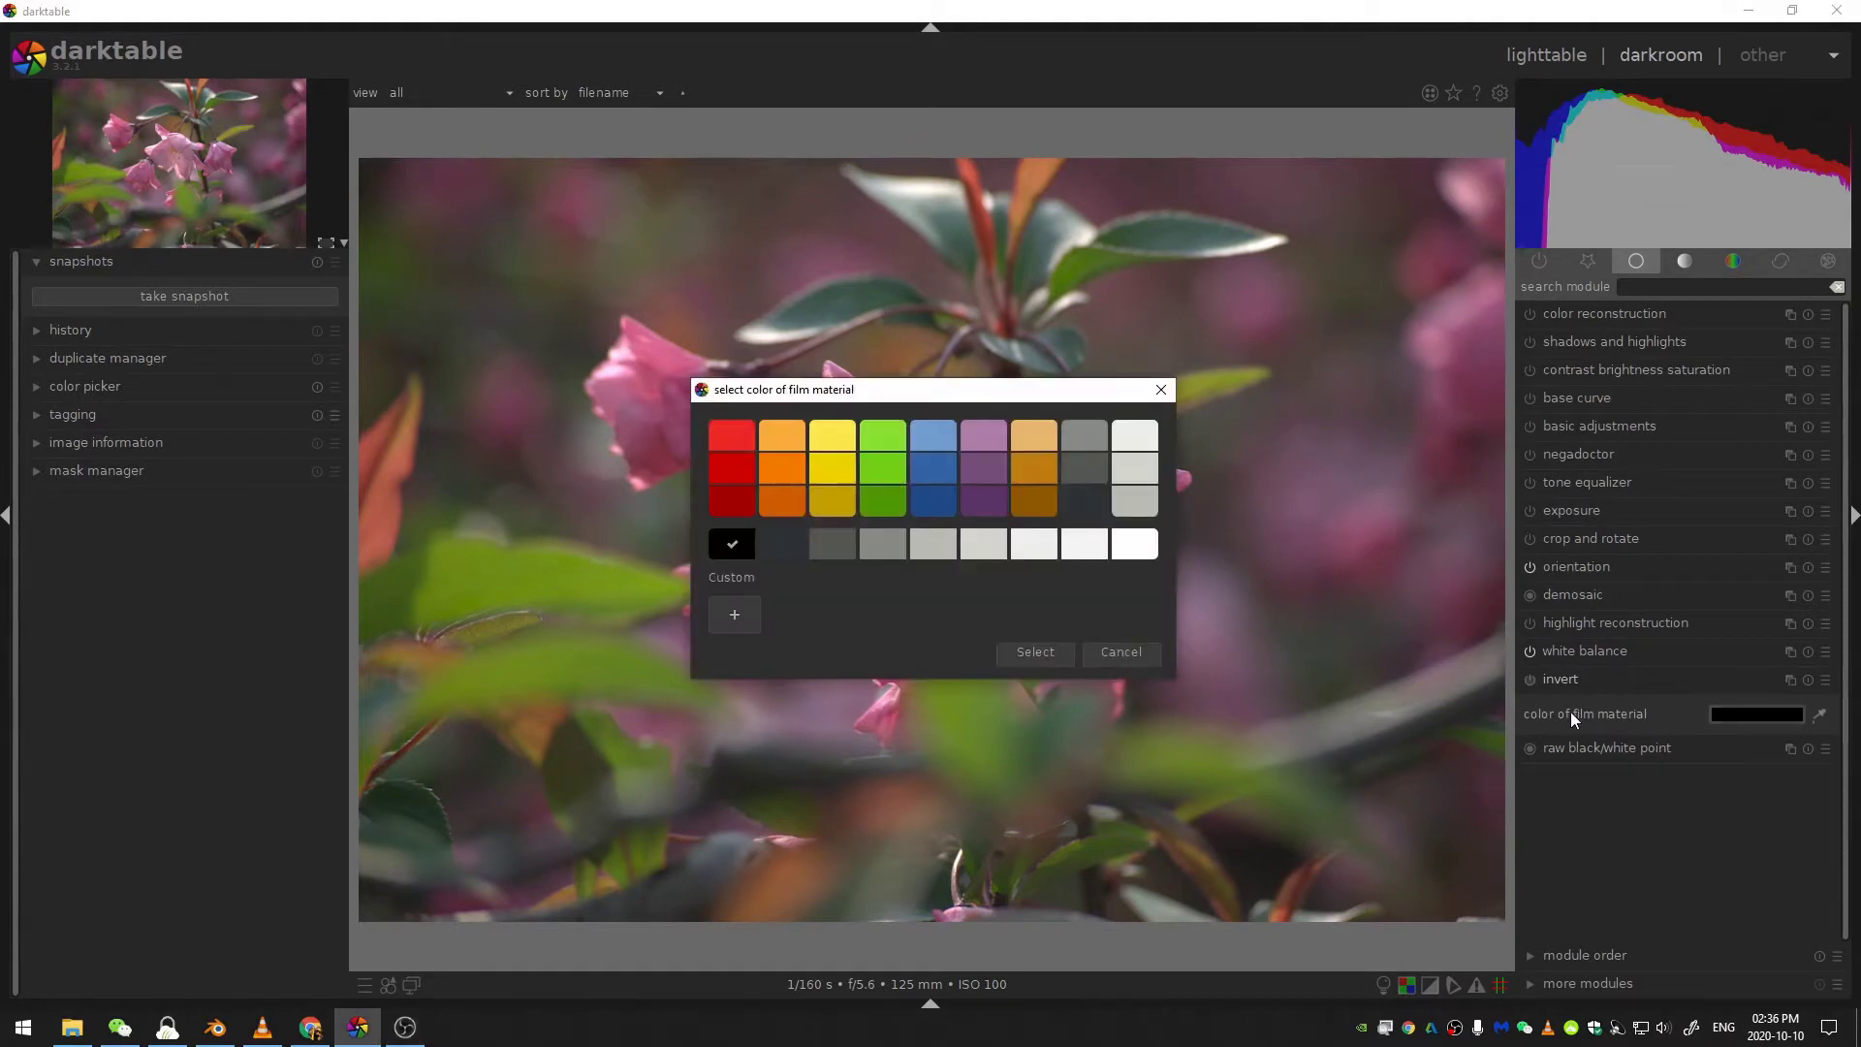
{"action": "left_click_drag", "start_coordinate": [925, 399], "coordinate": [965, 370]}
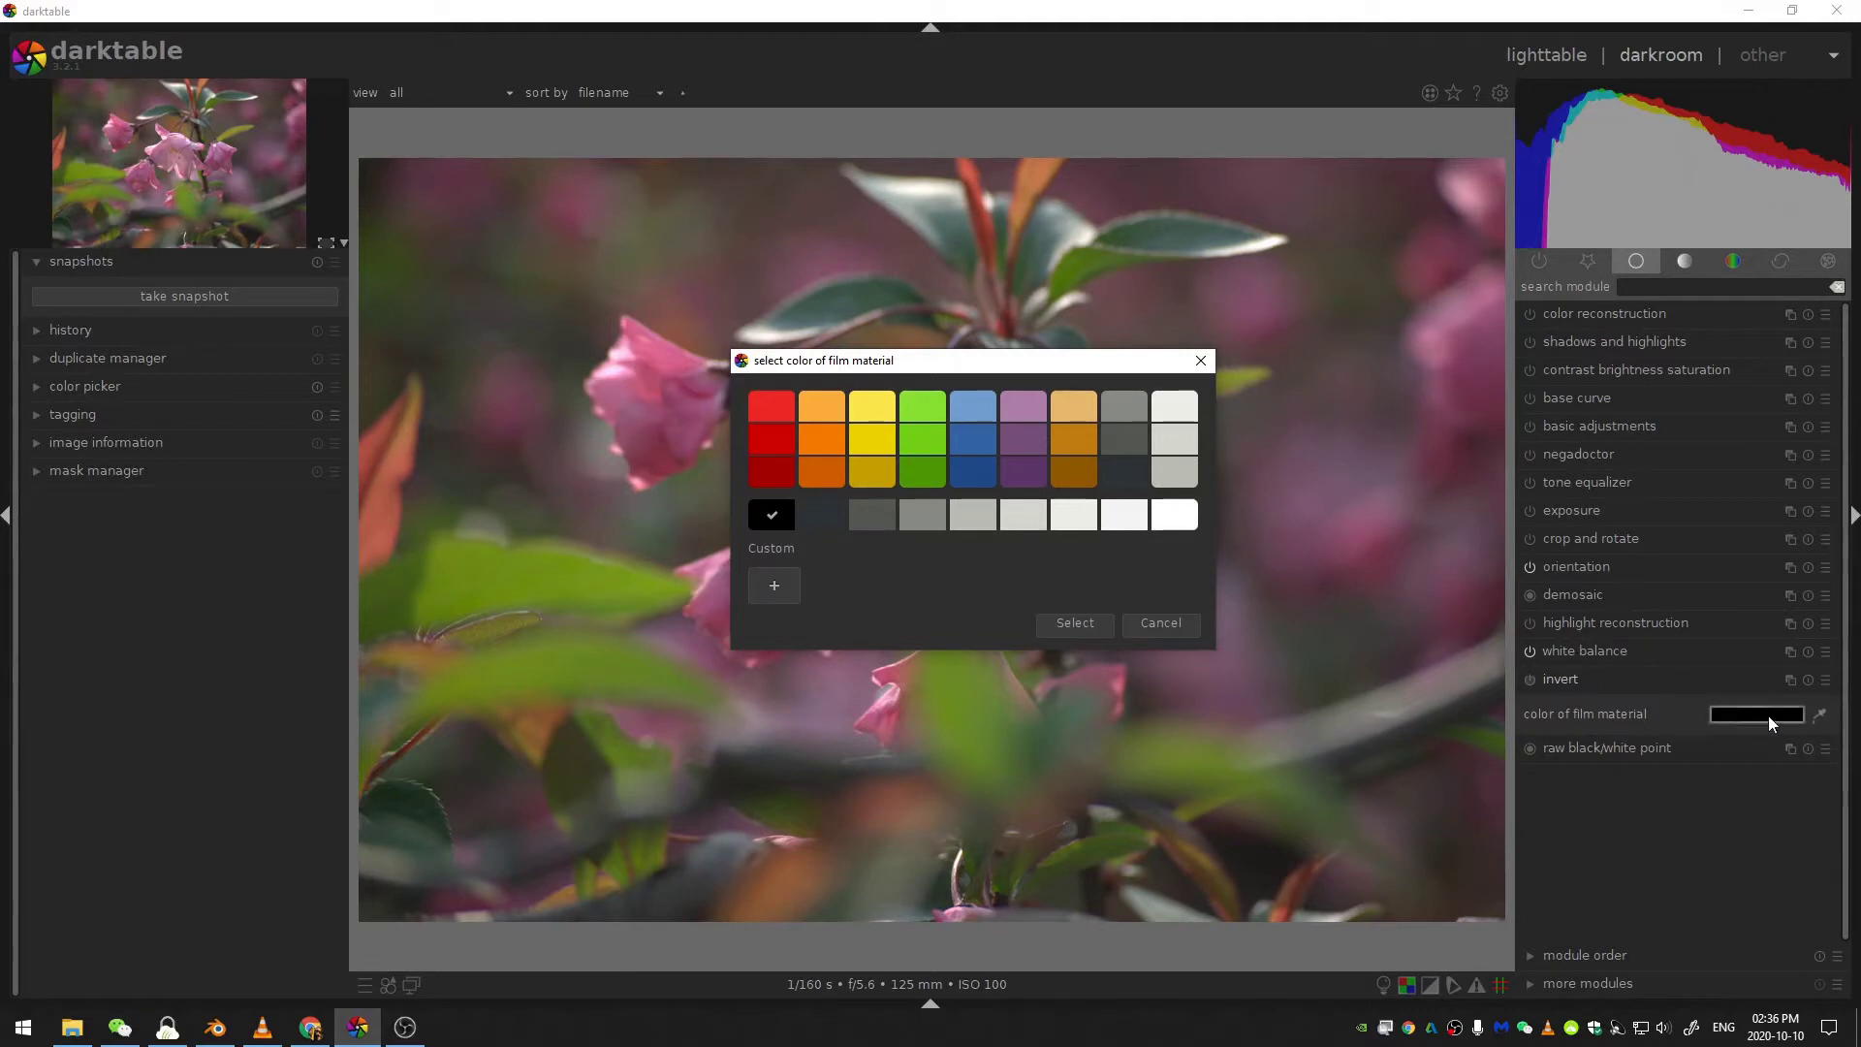
{"action": "left_click", "coordinate": [774, 586]}
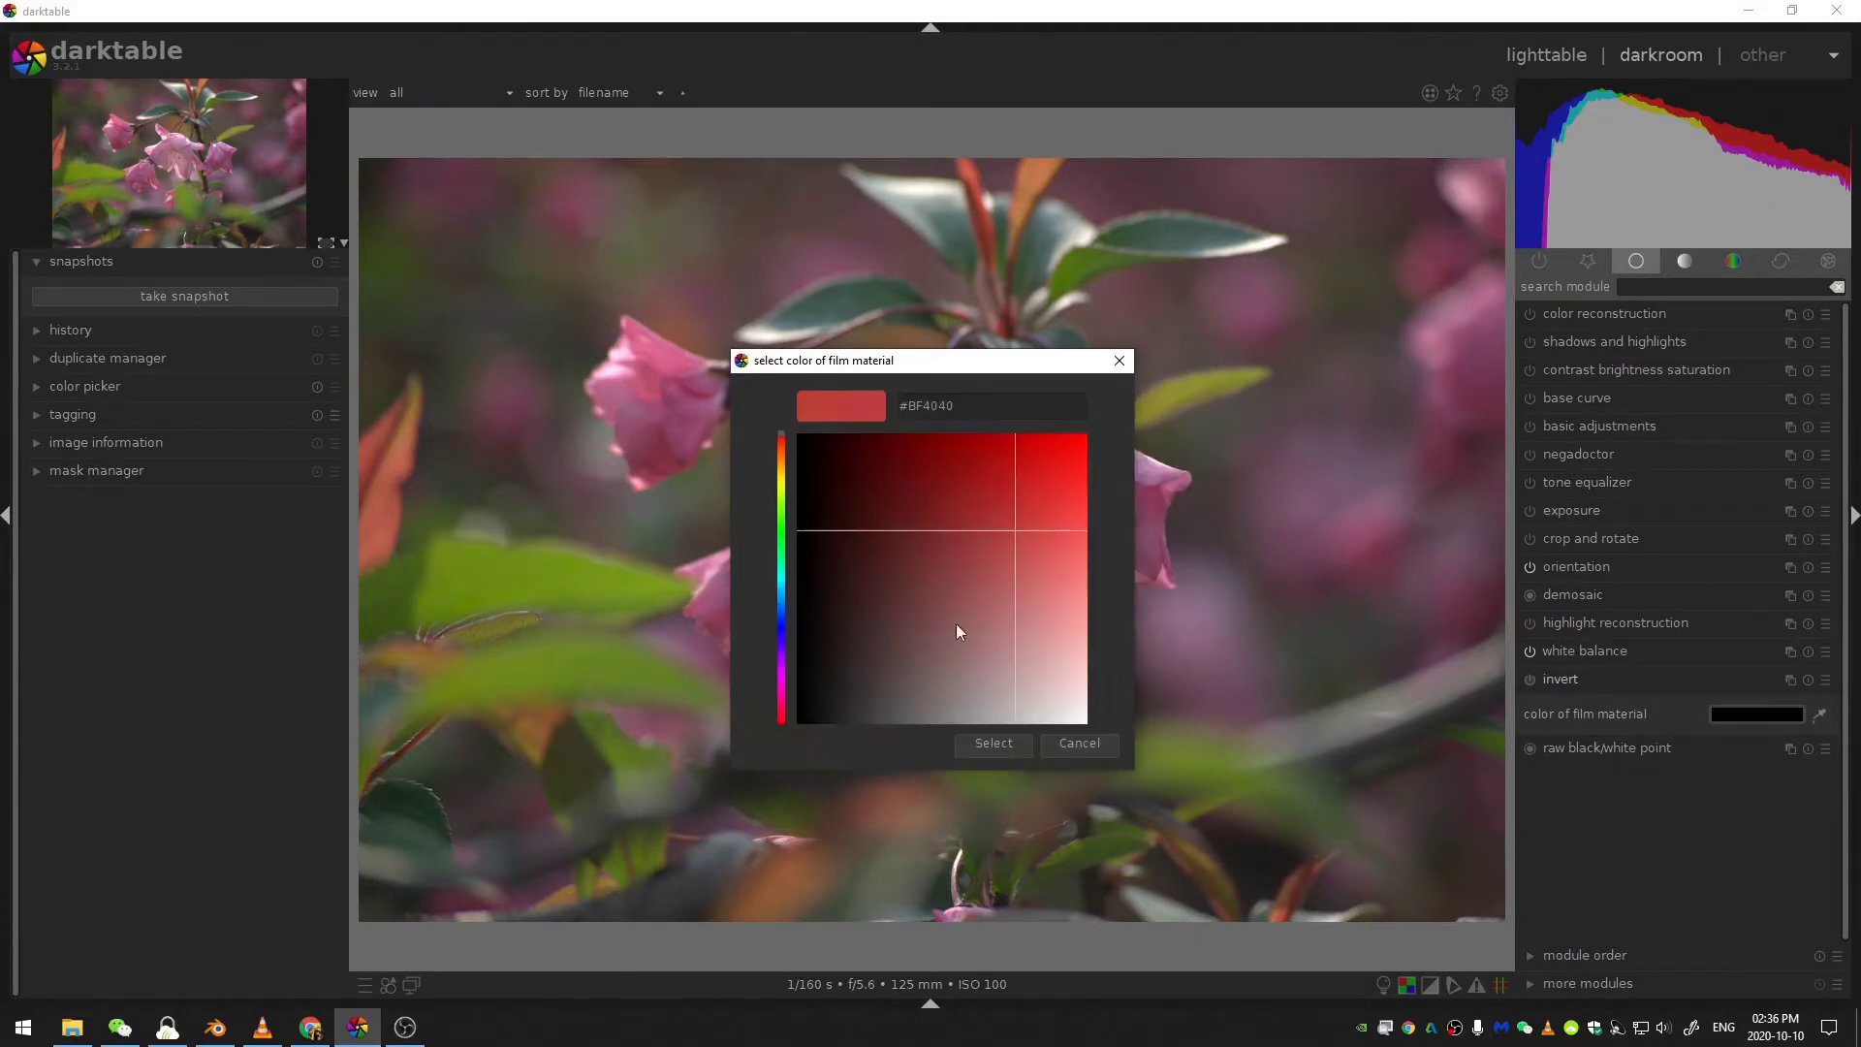
{"action": "left_click_drag", "start_coordinate": [930, 480], "coordinate": [990, 502]}
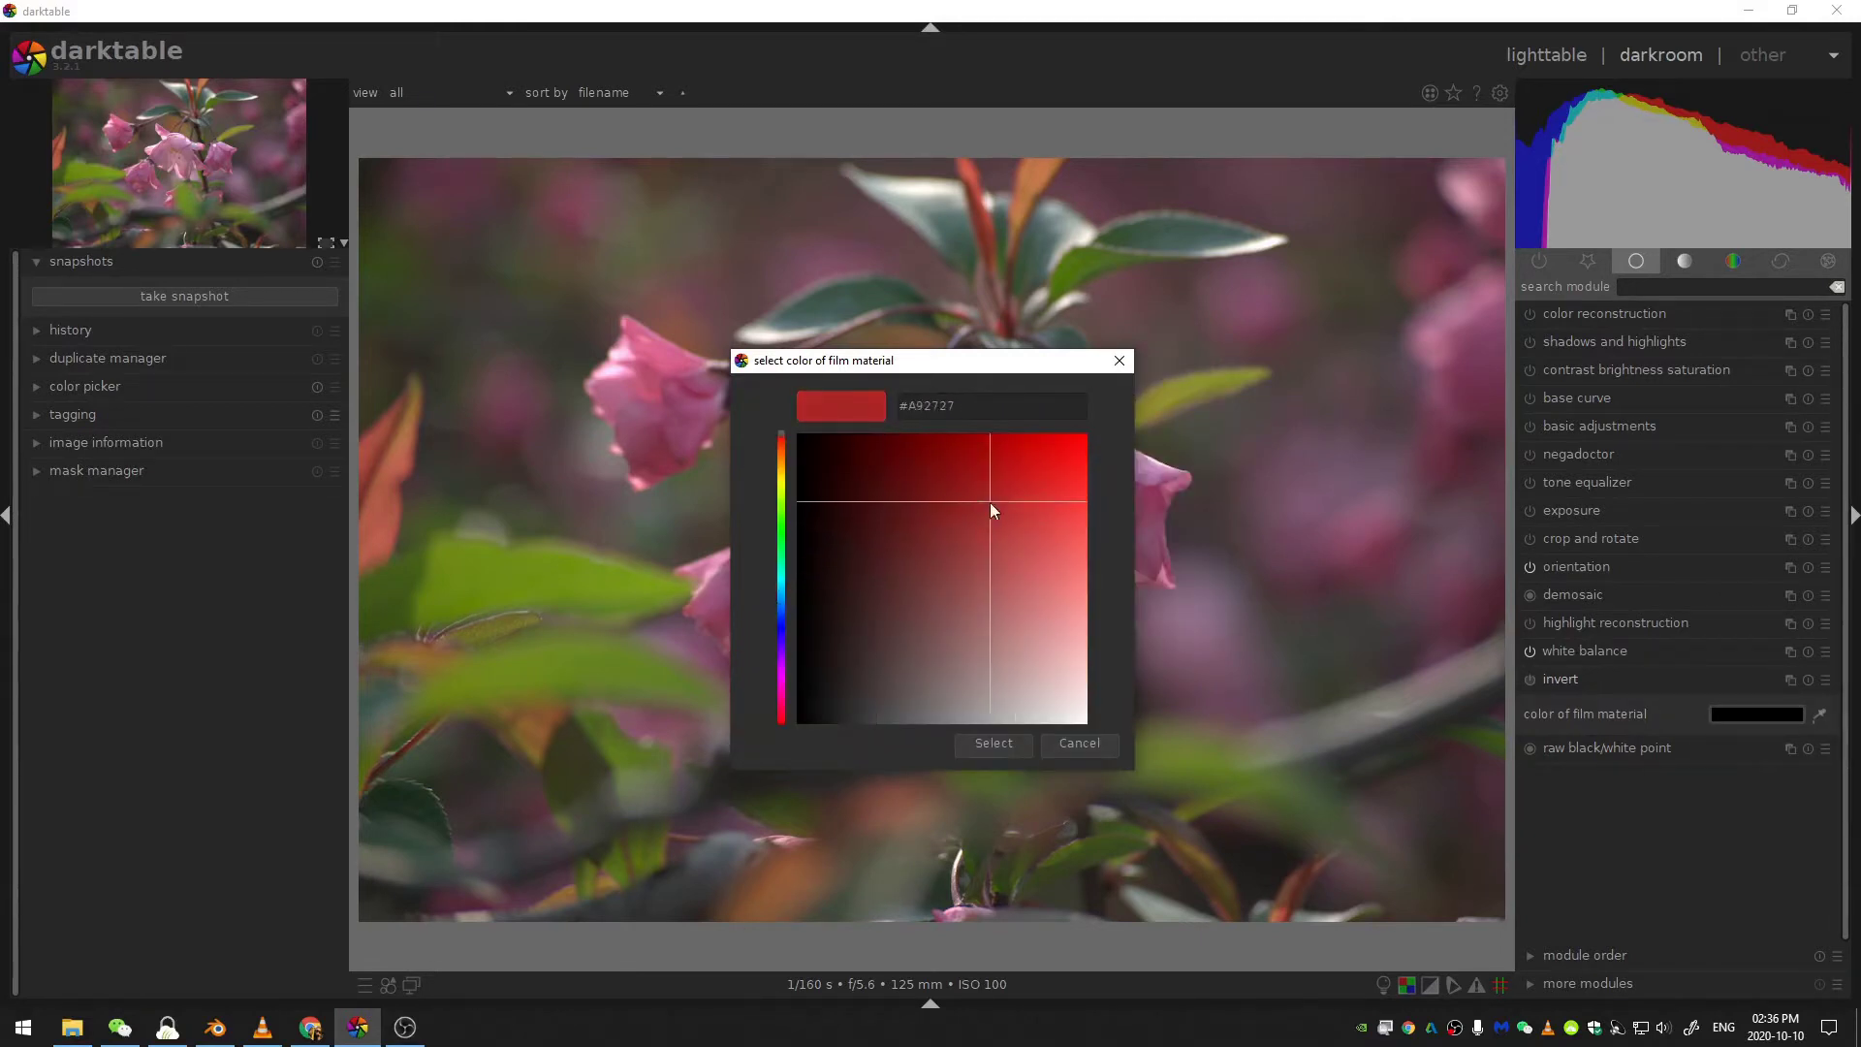
Confirm the dark red film colour, then sample film colours from several spots on the photo
{"action": "left_click", "coordinate": [1020, 744]}
{"action": "left_click", "coordinate": [1819, 718]}
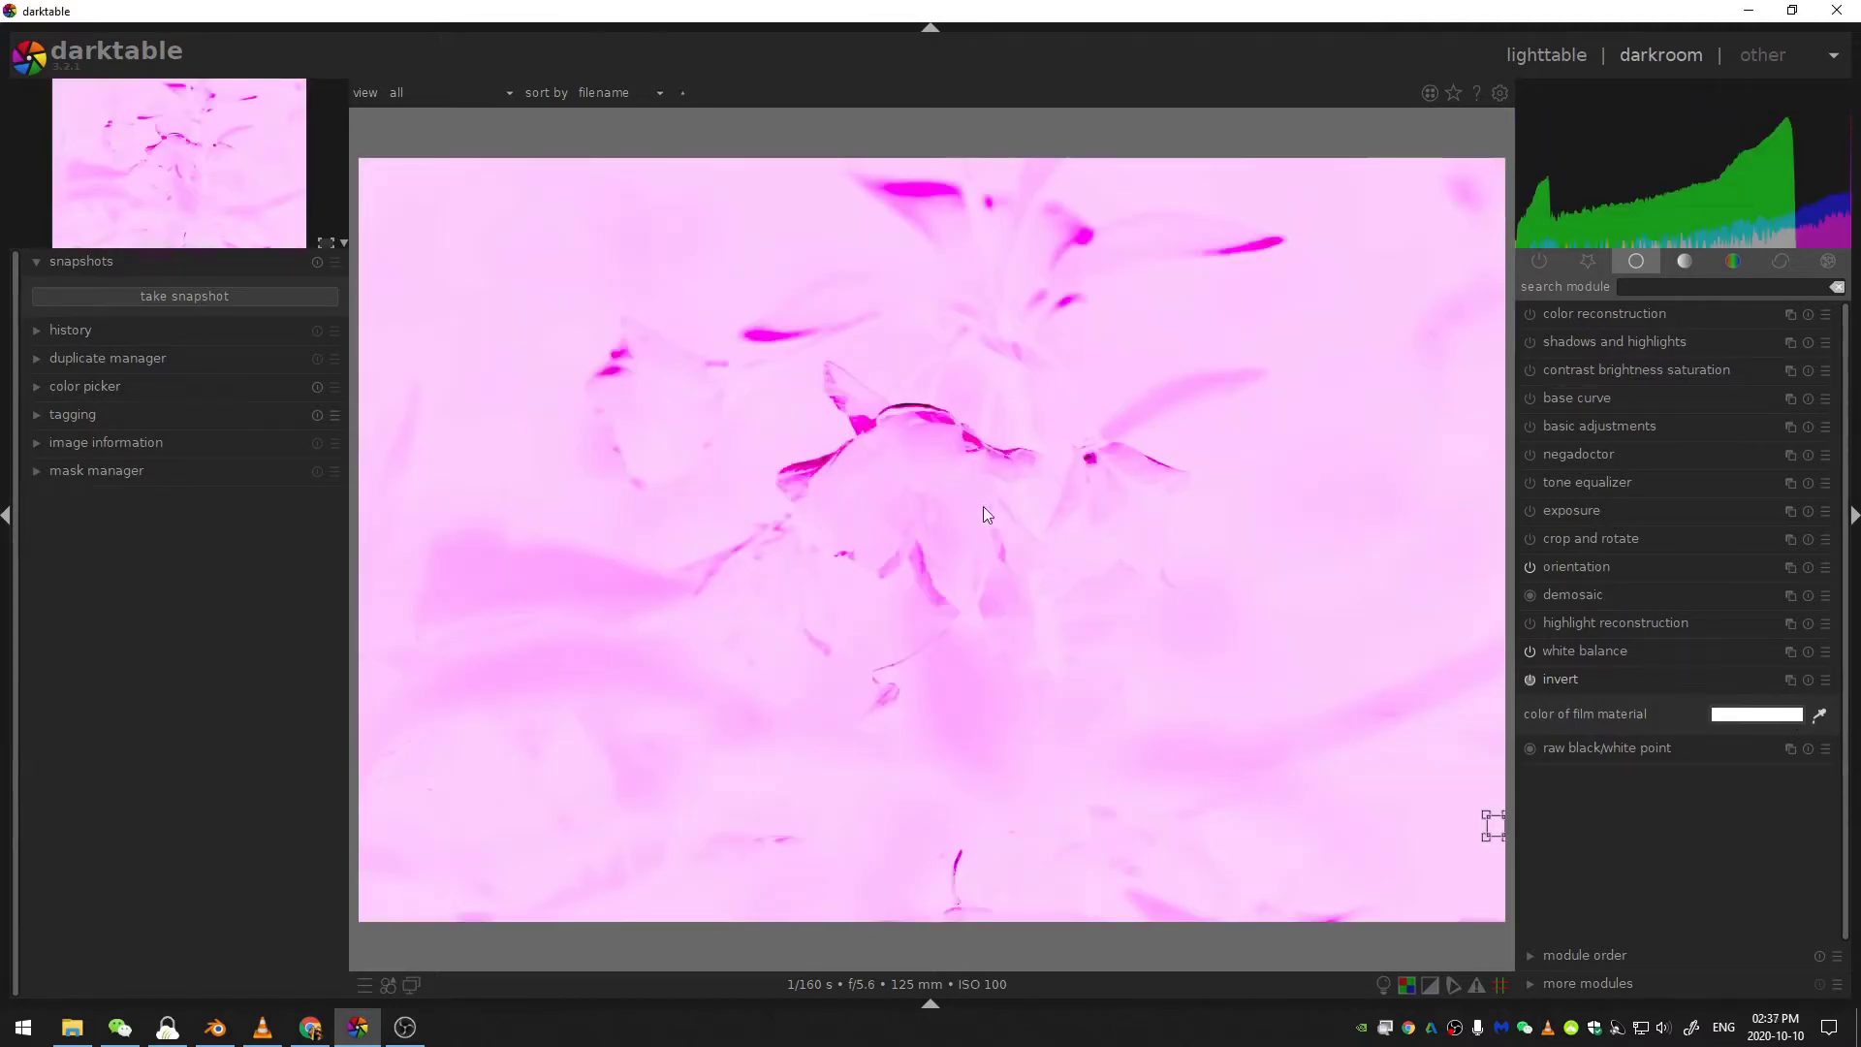
{"action": "left_click", "coordinate": [1818, 715]}
{"action": "left_click", "coordinate": [1818, 714]}
{"action": "left_click", "coordinate": [1219, 463]}
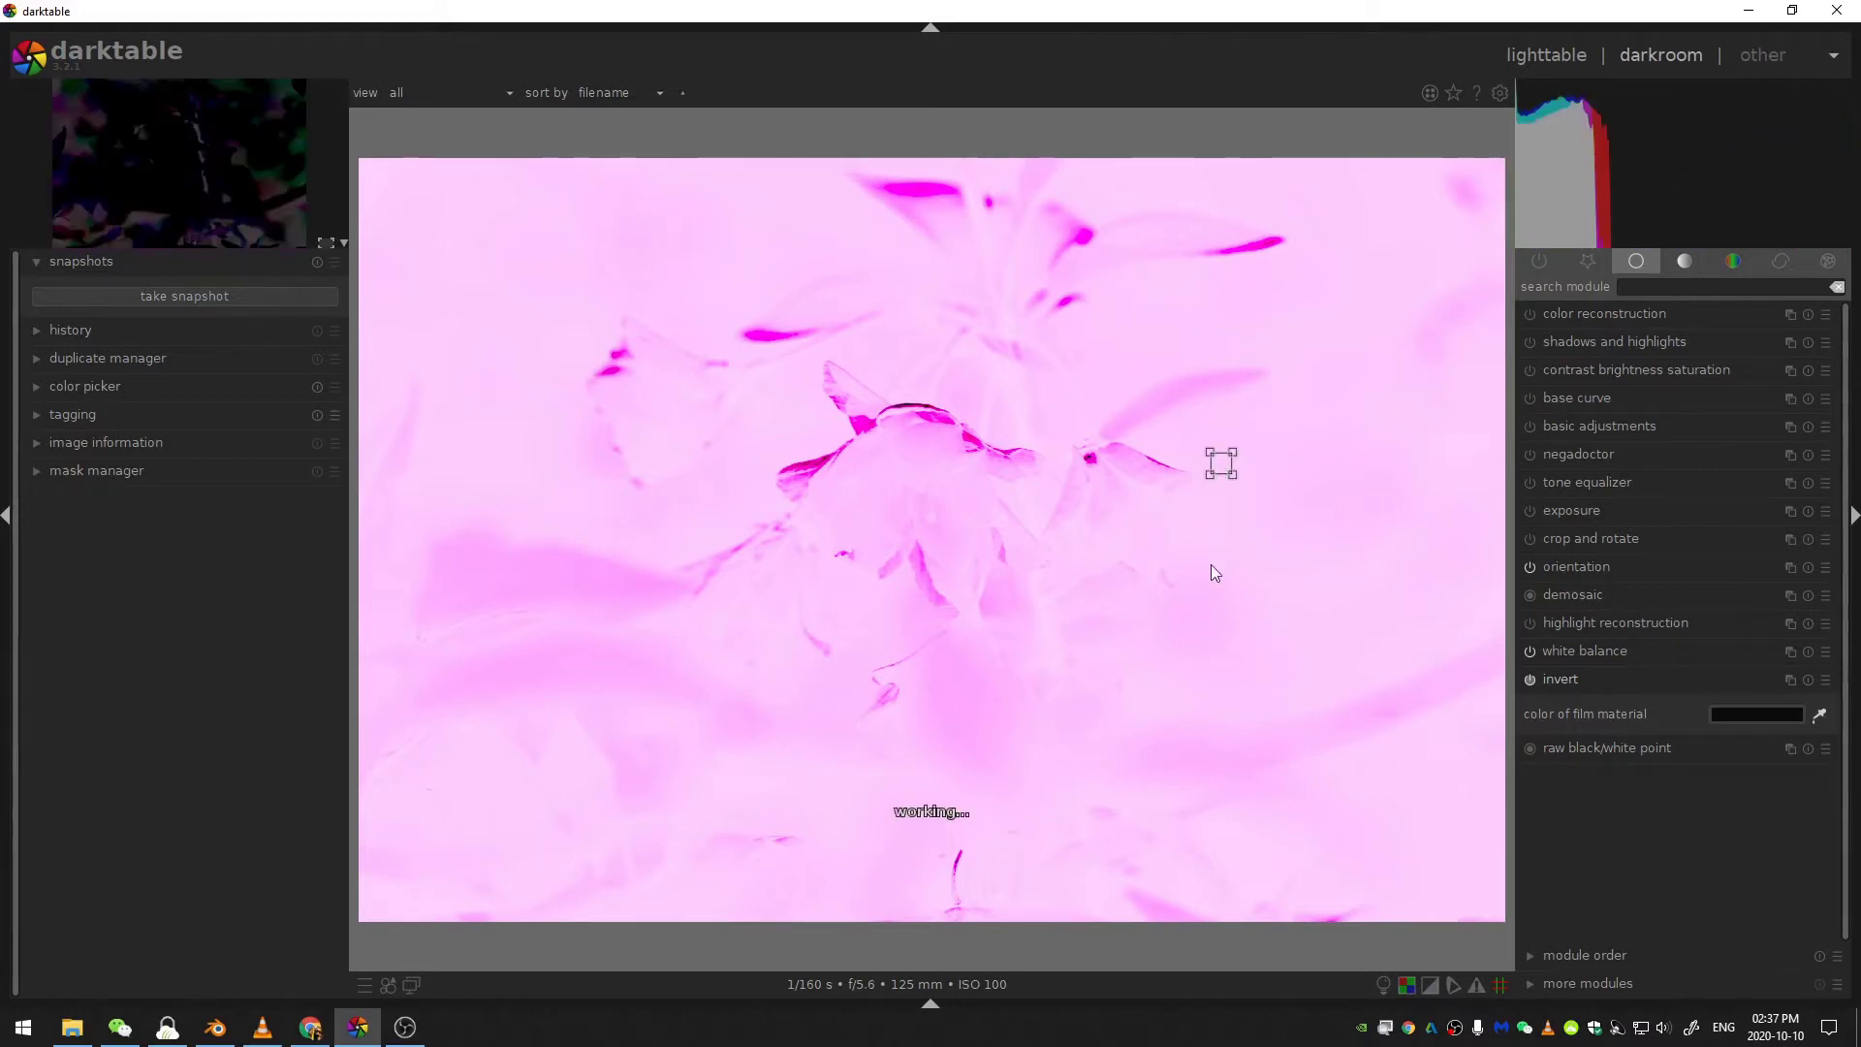
{"action": "left_click", "coordinate": [607, 426]}
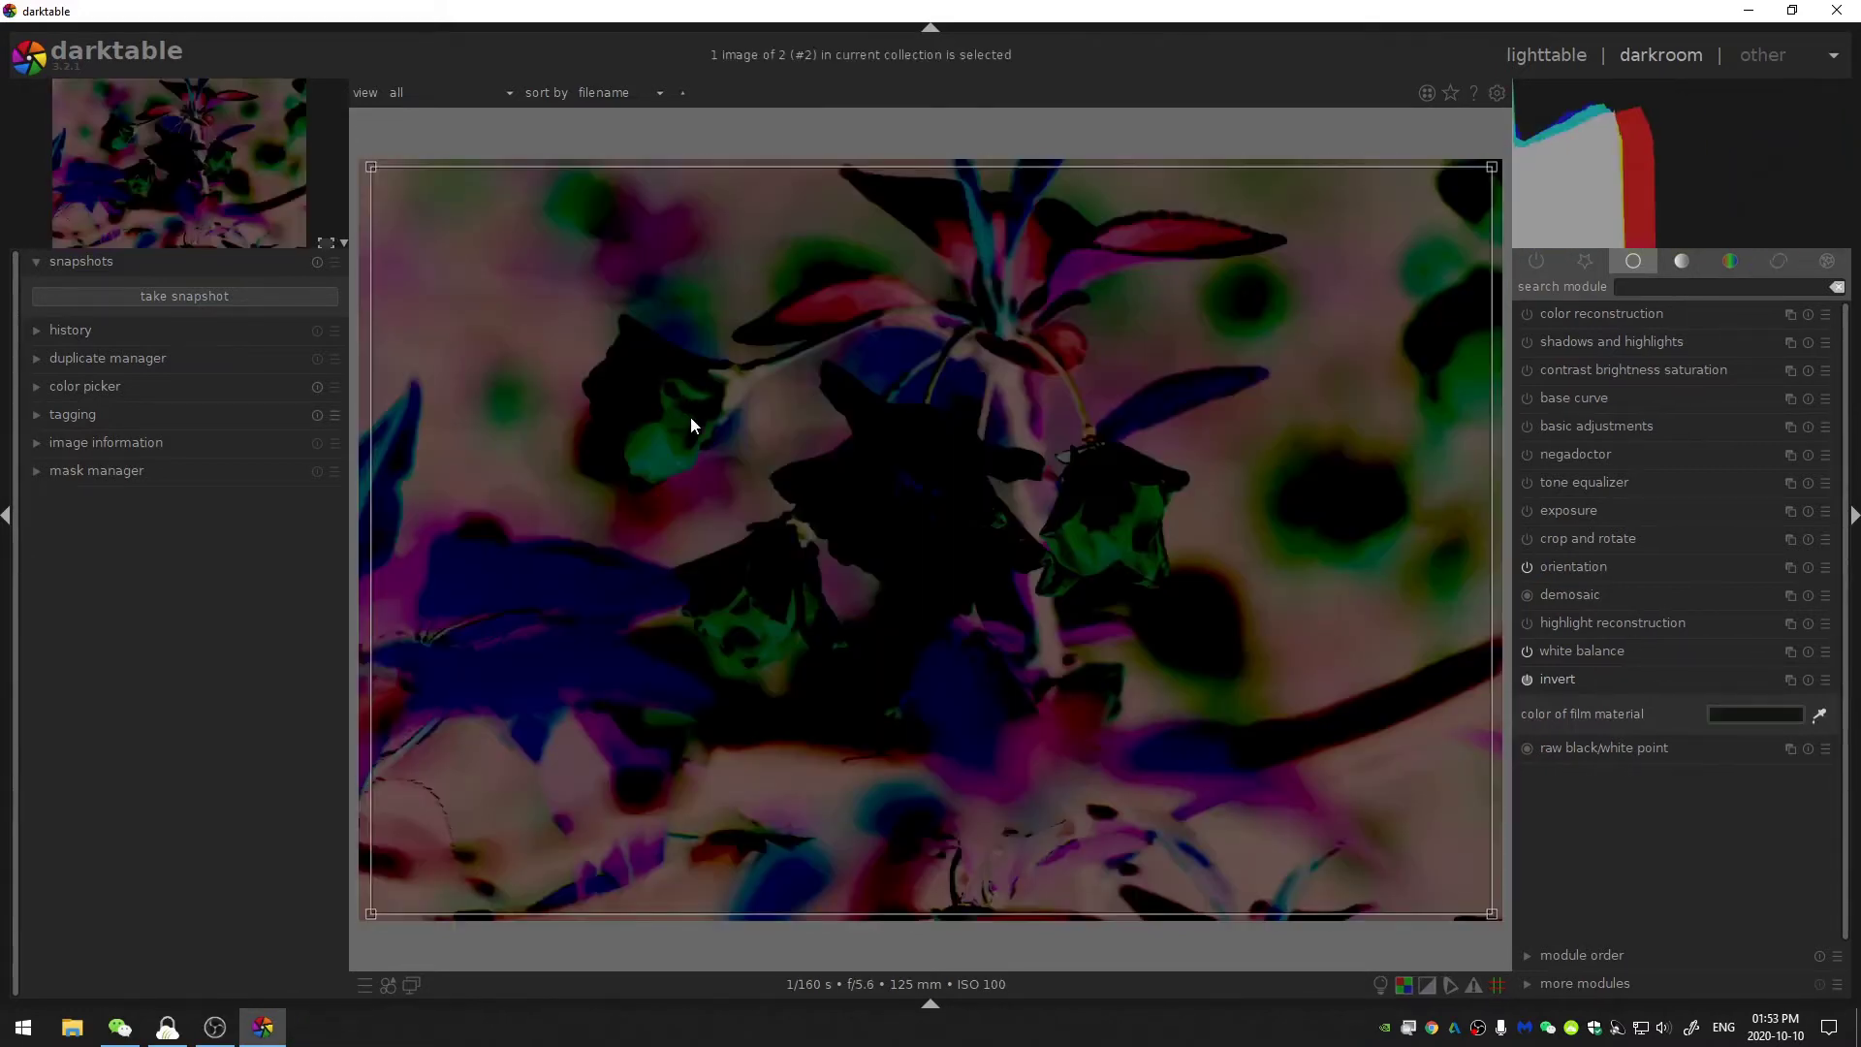
{"action": "left_click", "coordinate": [685, 429]}
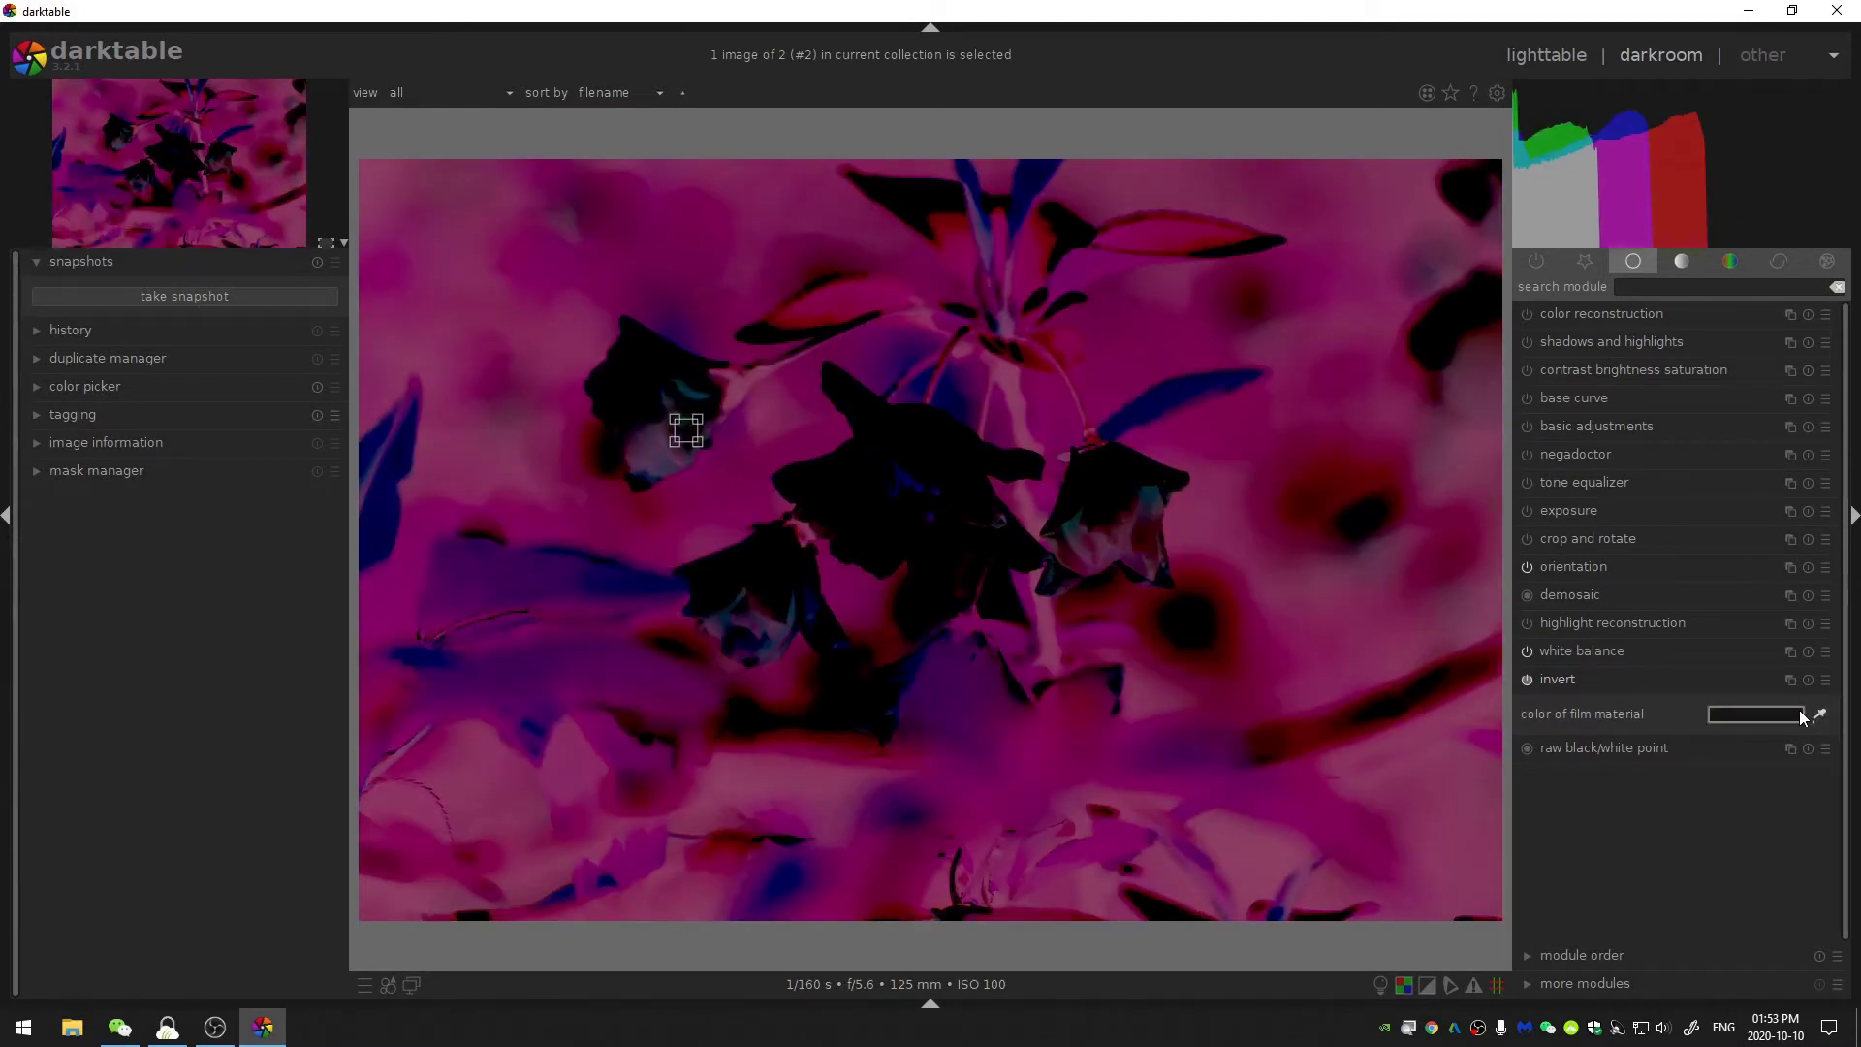
{"action": "left_click", "coordinate": [1158, 240]}
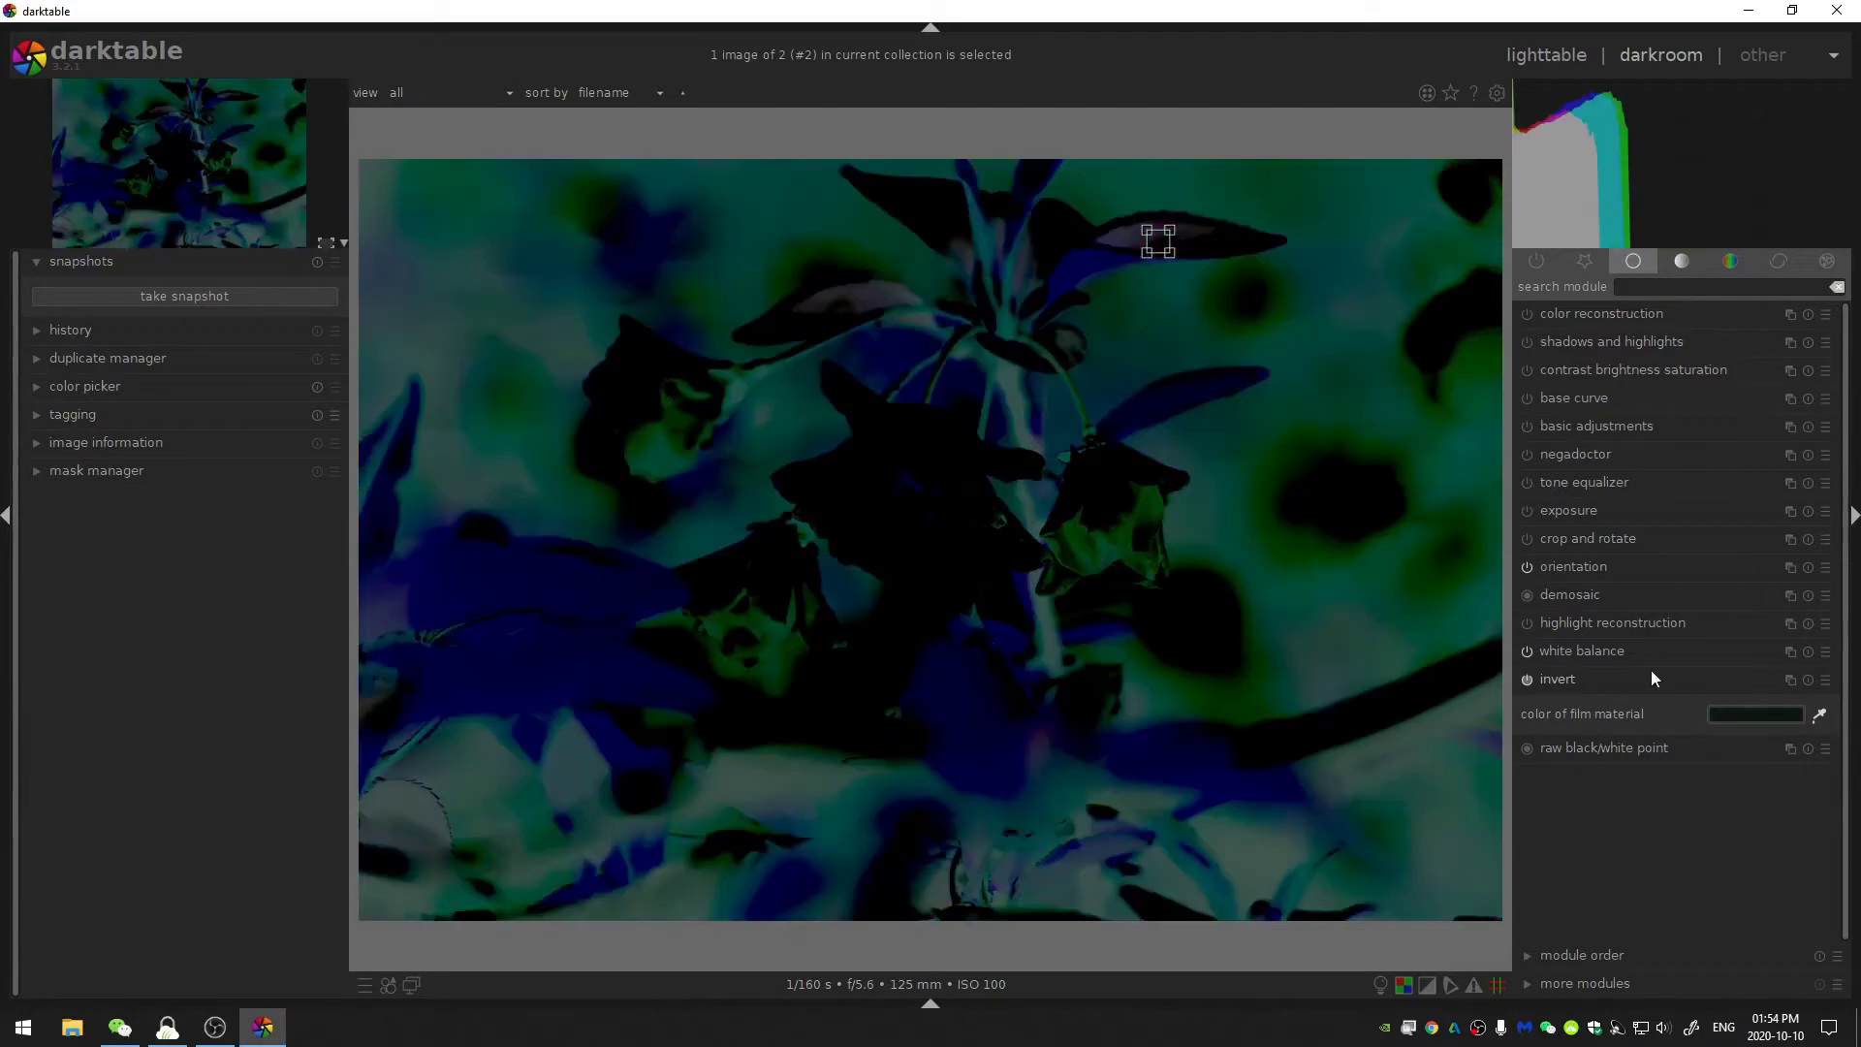
{"action": "left_click", "coordinate": [1818, 715]}
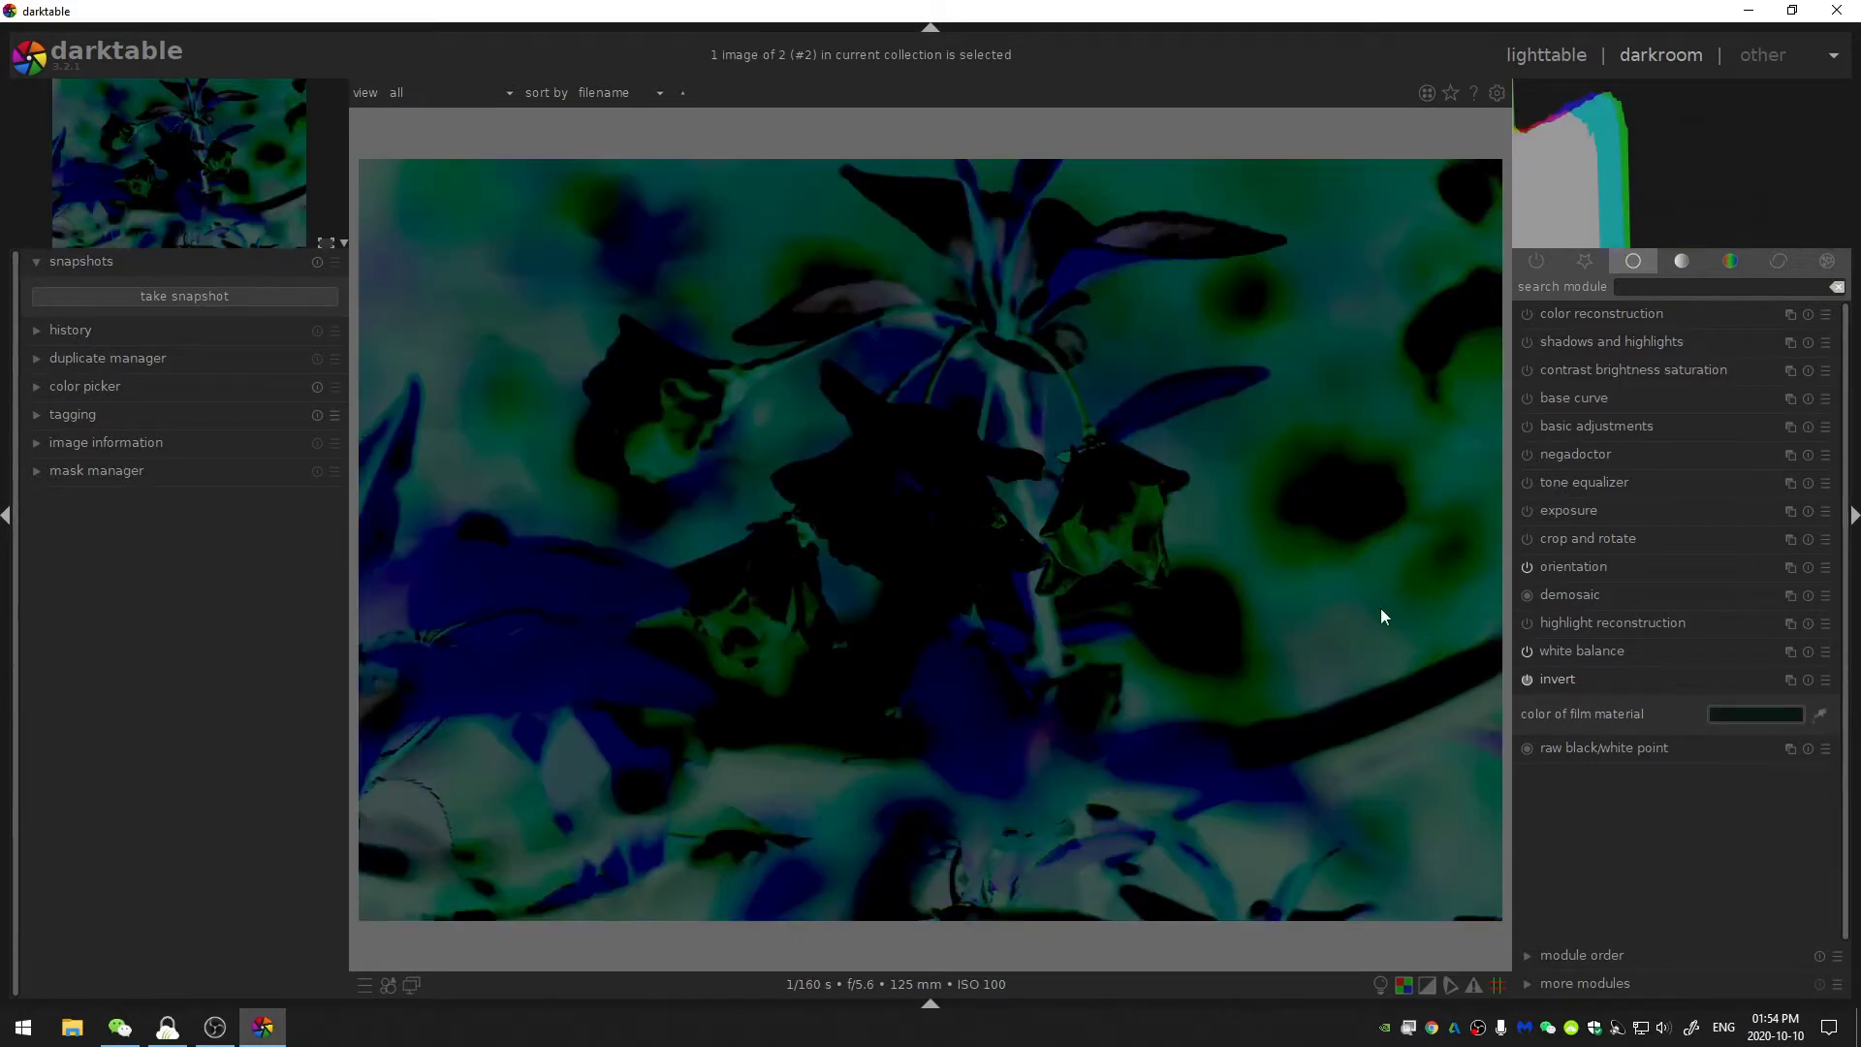
Resample the film material colour at more spots across the flowers and background
{"action": "left_click", "coordinate": [1818, 715]}
{"action": "left_click", "coordinate": [1356, 499]}
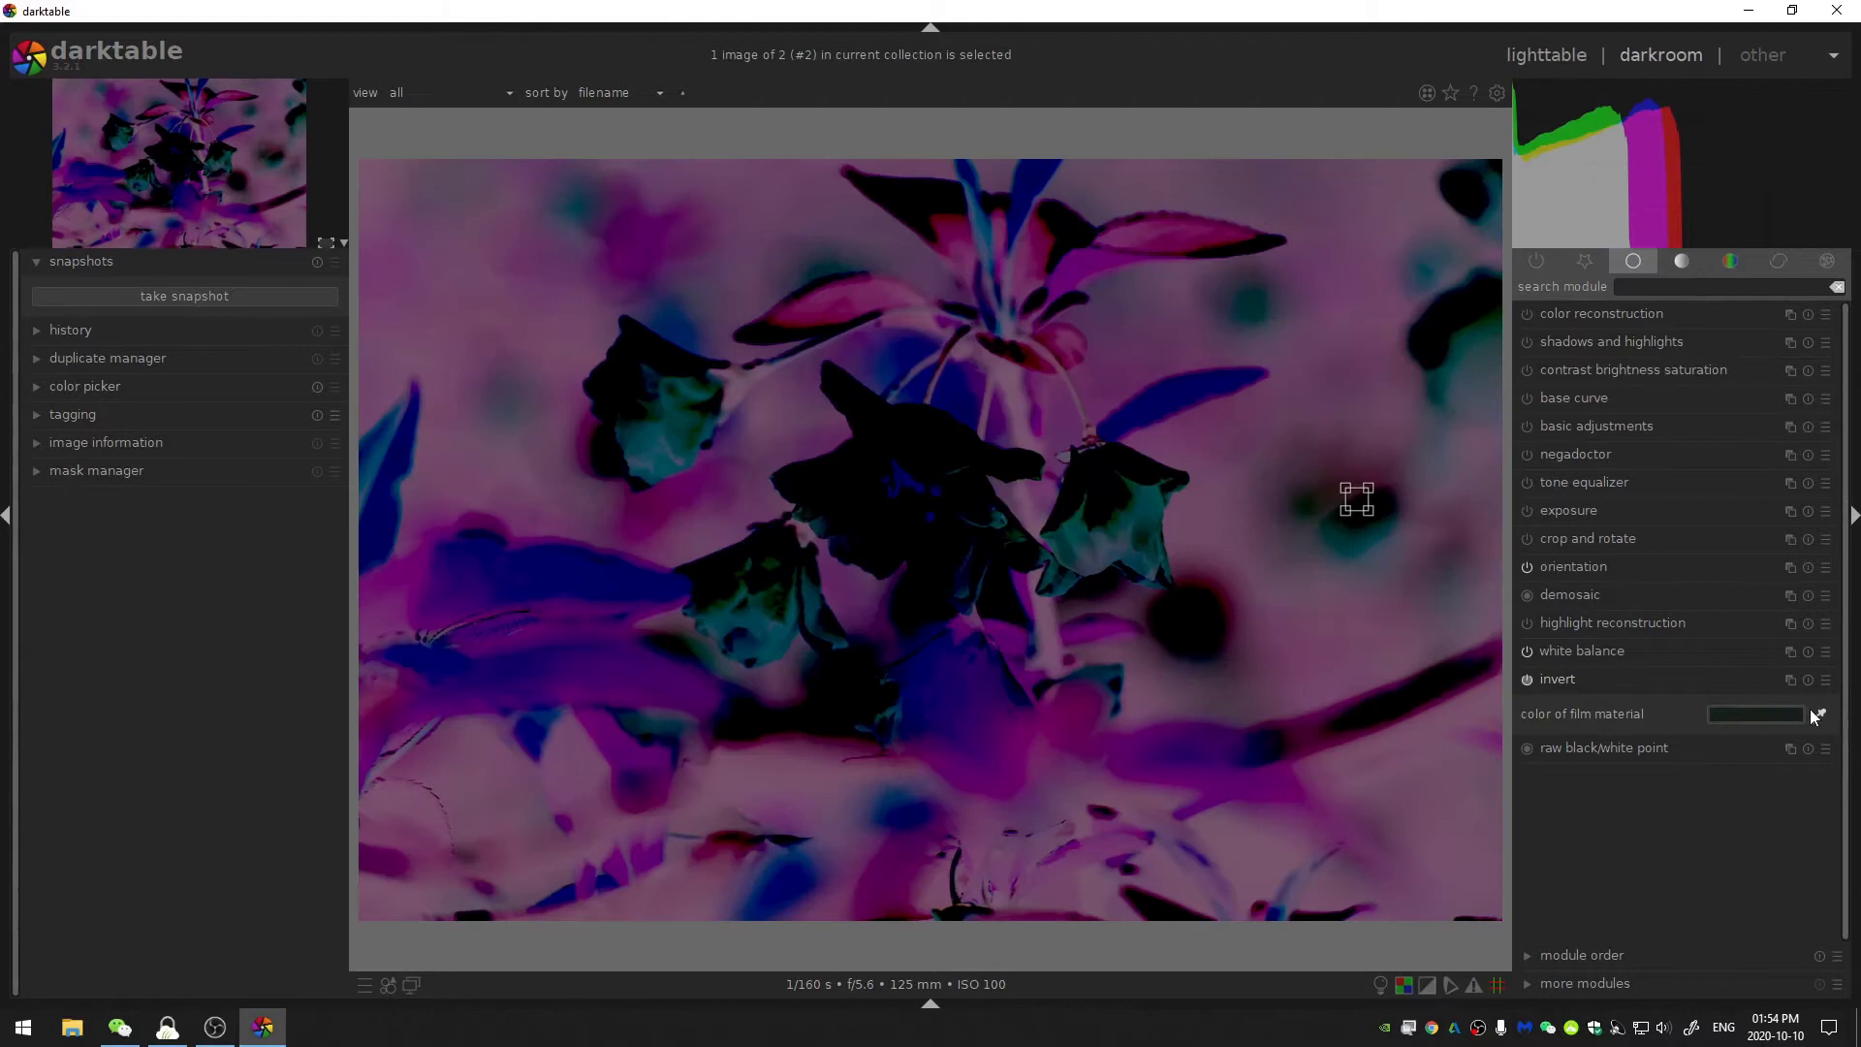
{"action": "left_click", "coordinate": [1815, 715]}
{"action": "left_click", "coordinate": [1818, 715]}
{"action": "left_click", "coordinate": [1301, 361]}
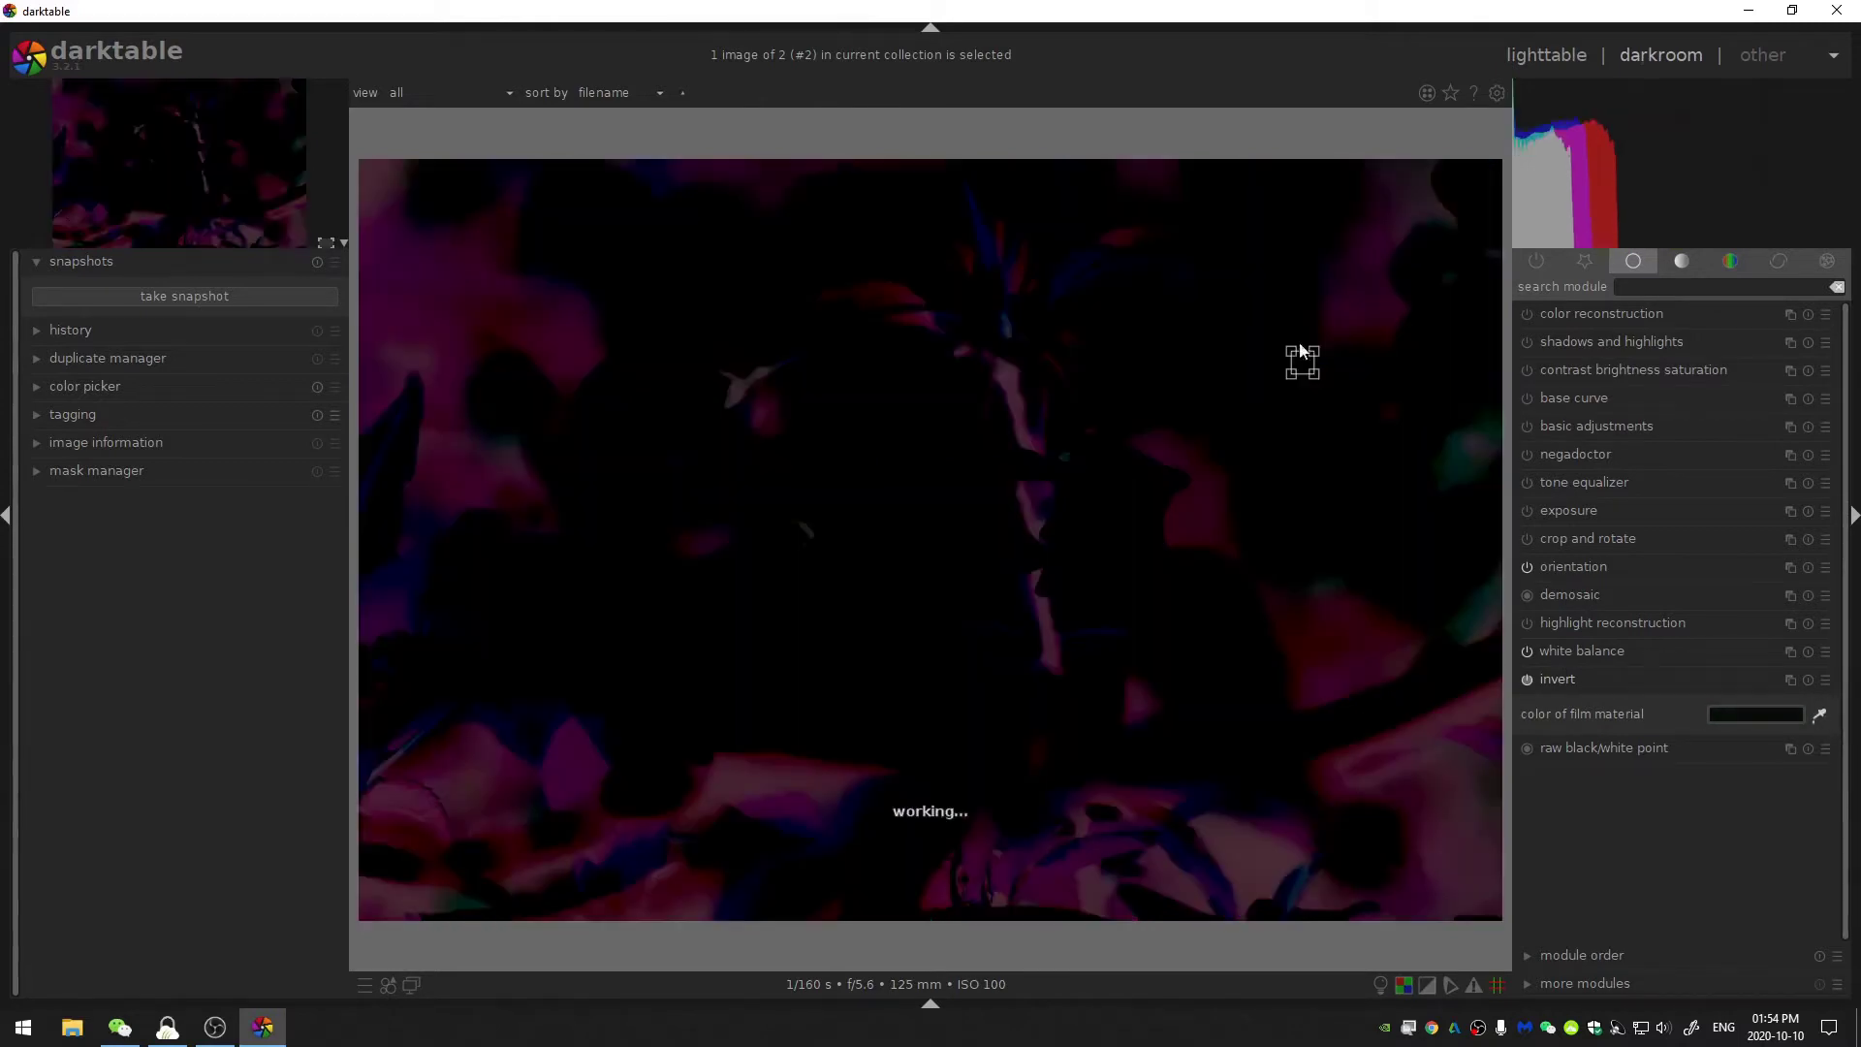
{"action": "left_click", "coordinate": [1285, 239]}
{"action": "left_click", "coordinate": [1073, 337]}
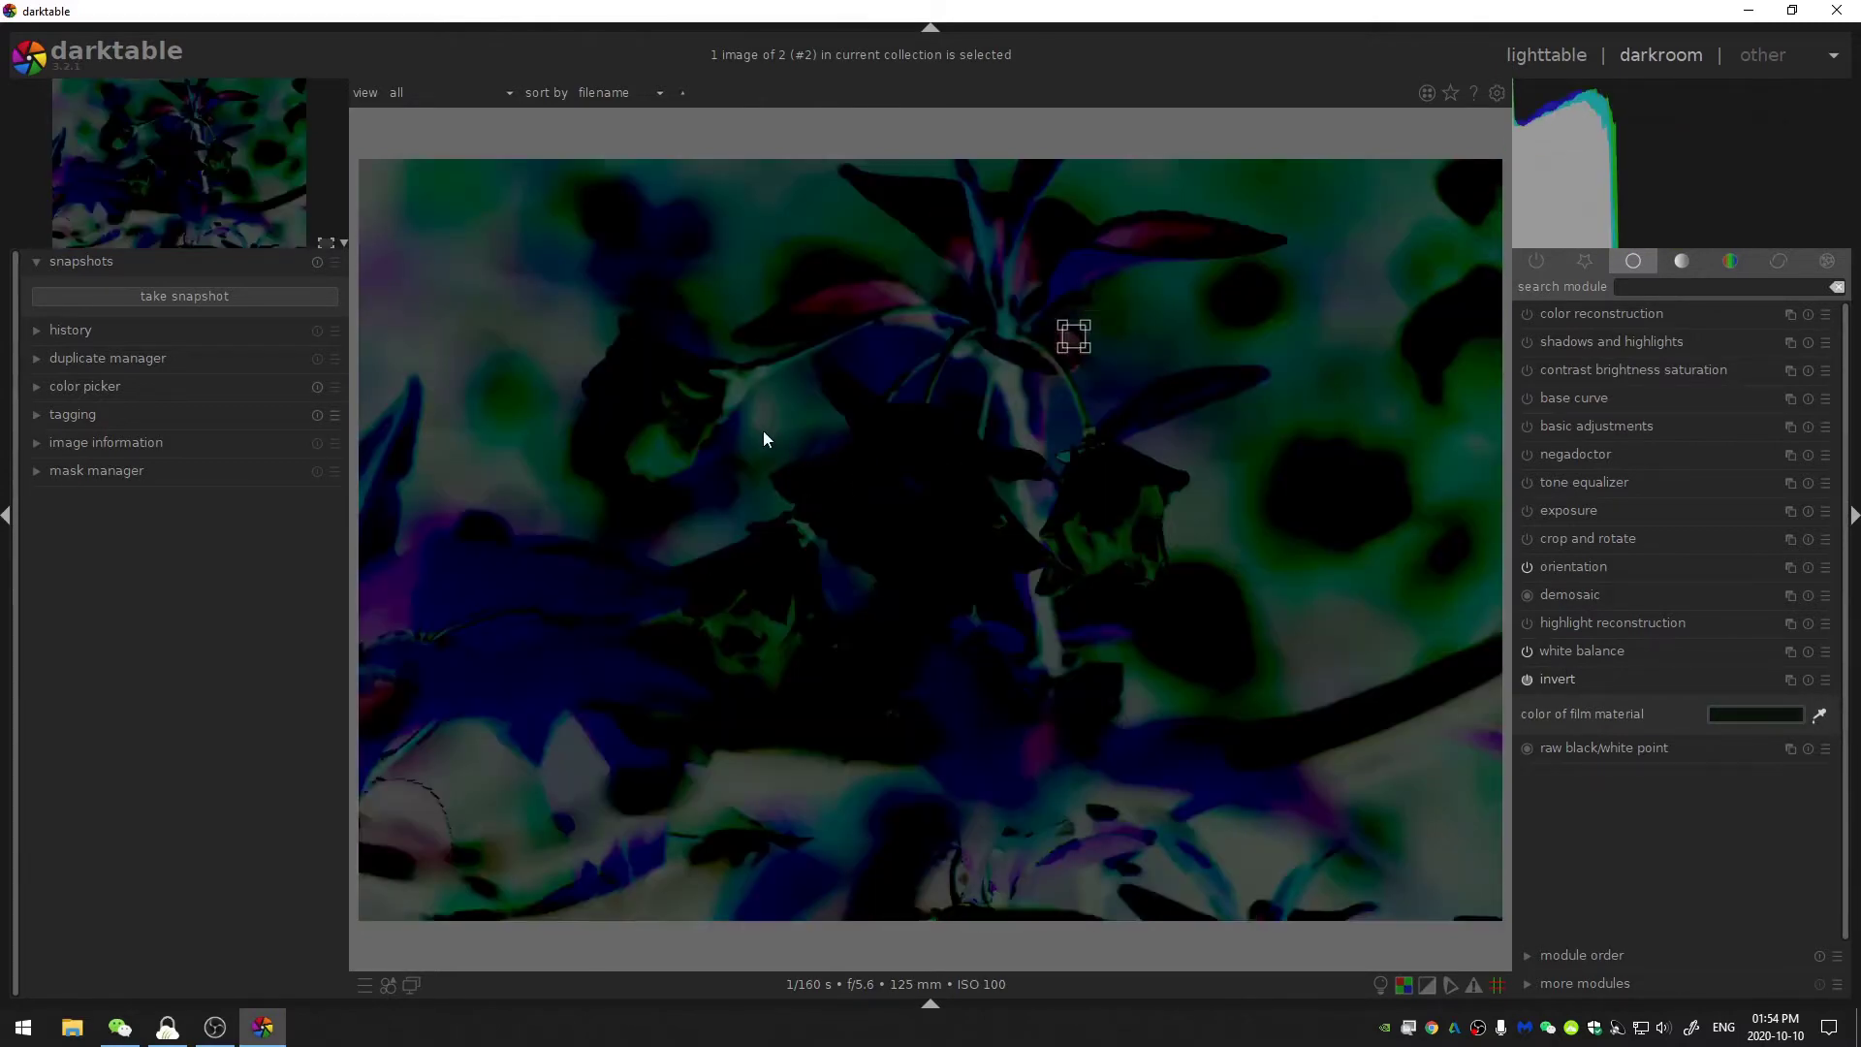
{"action": "left_click", "coordinate": [761, 430]}
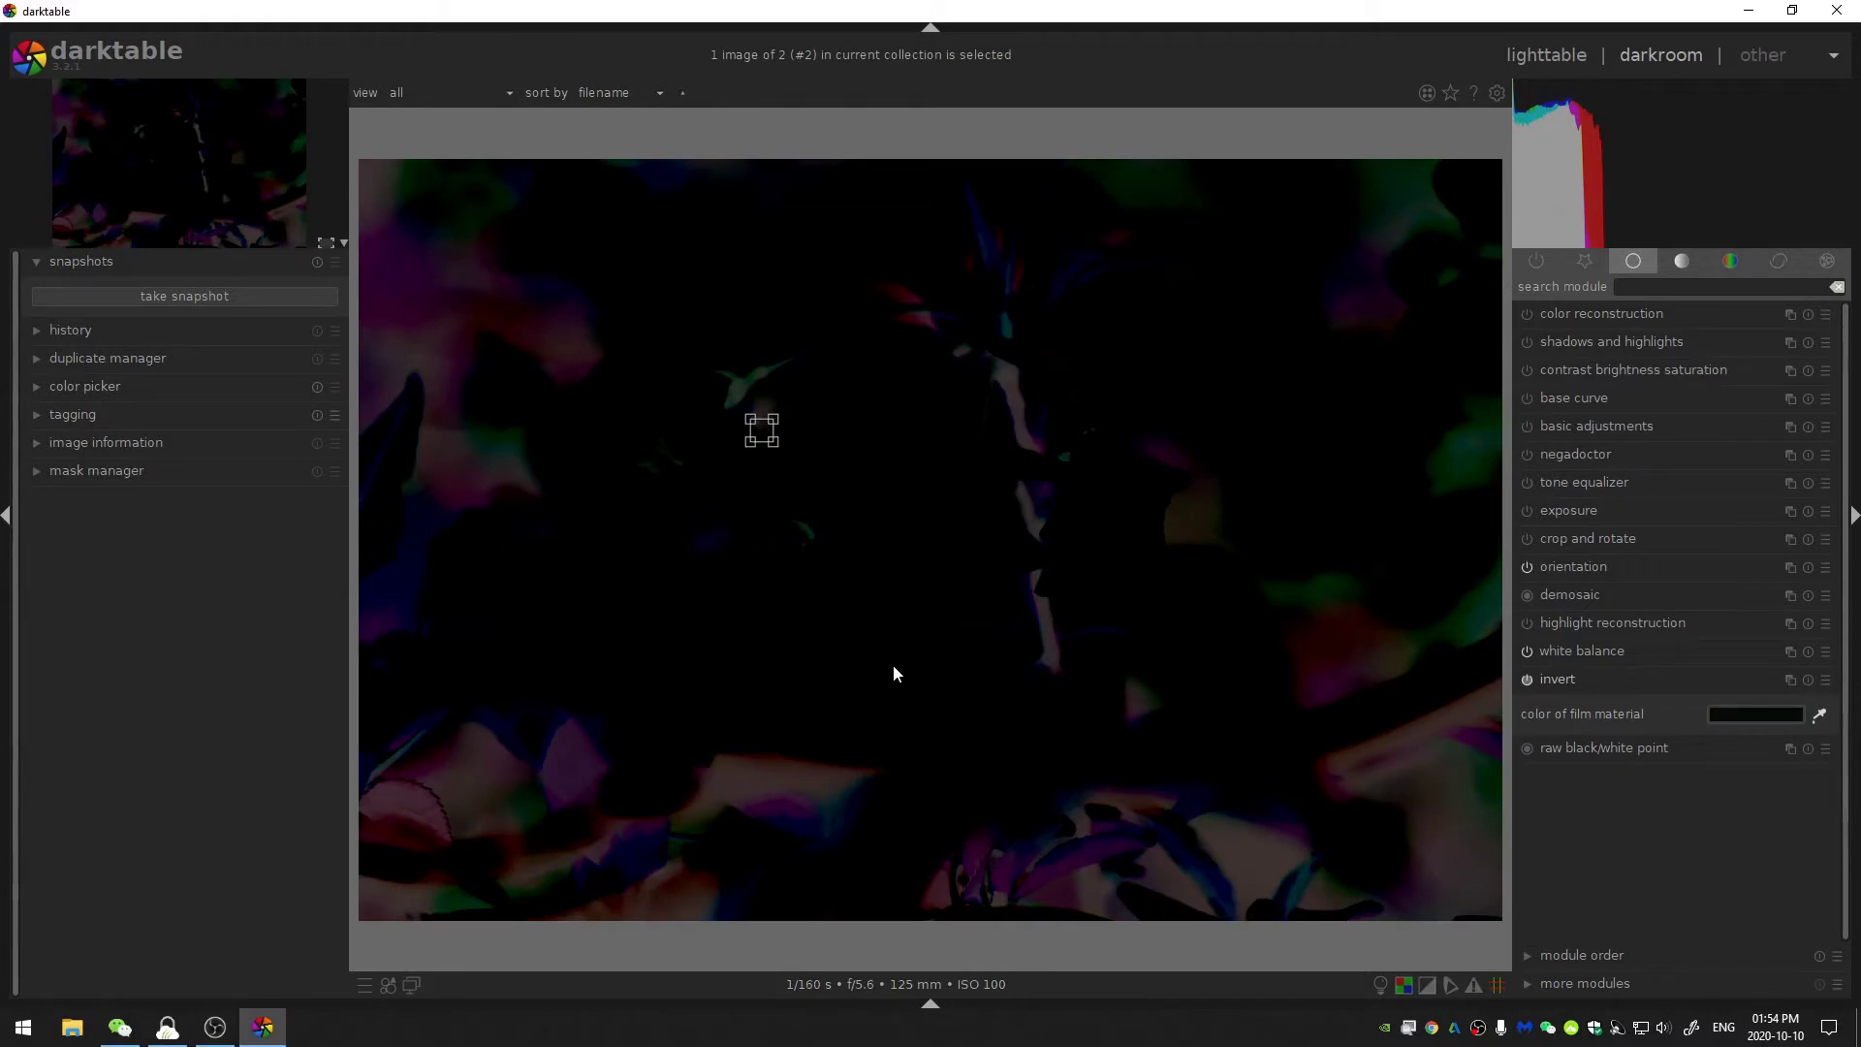
{"action": "left_click", "coordinate": [847, 512]}
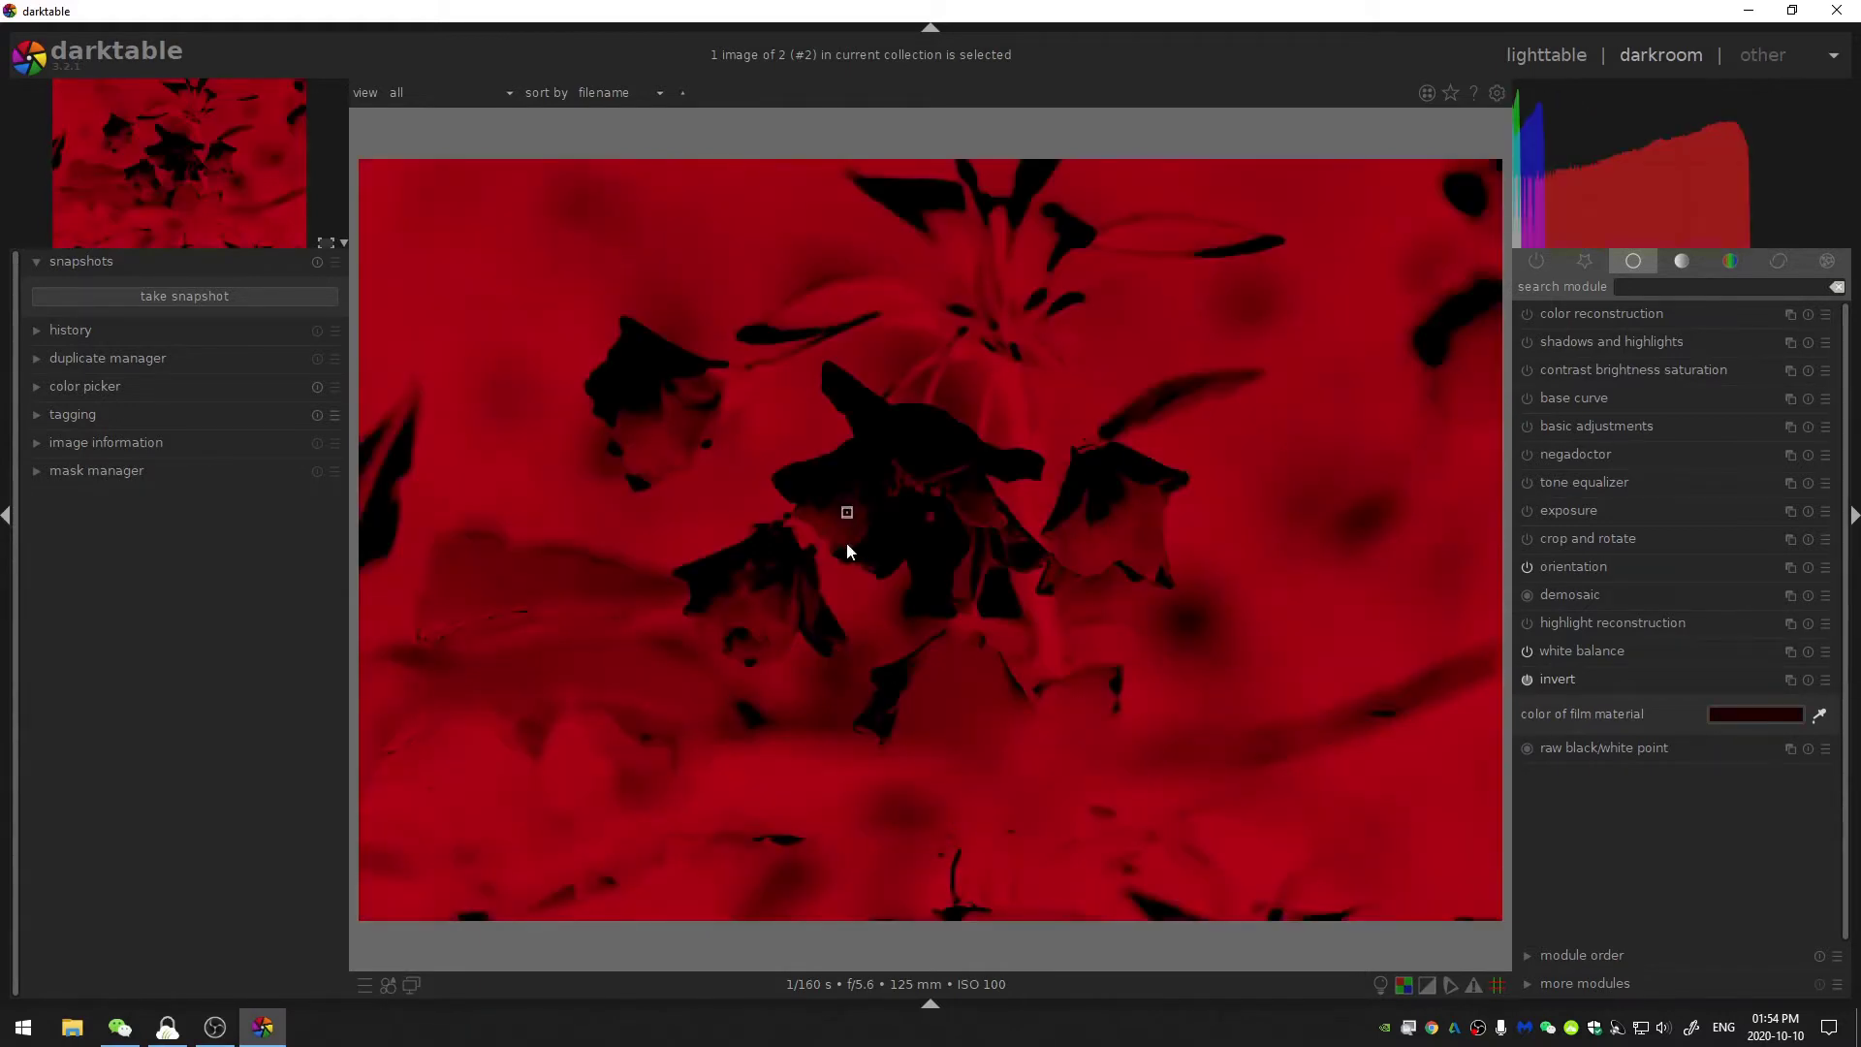
{"action": "left_click", "coordinate": [788, 477]}
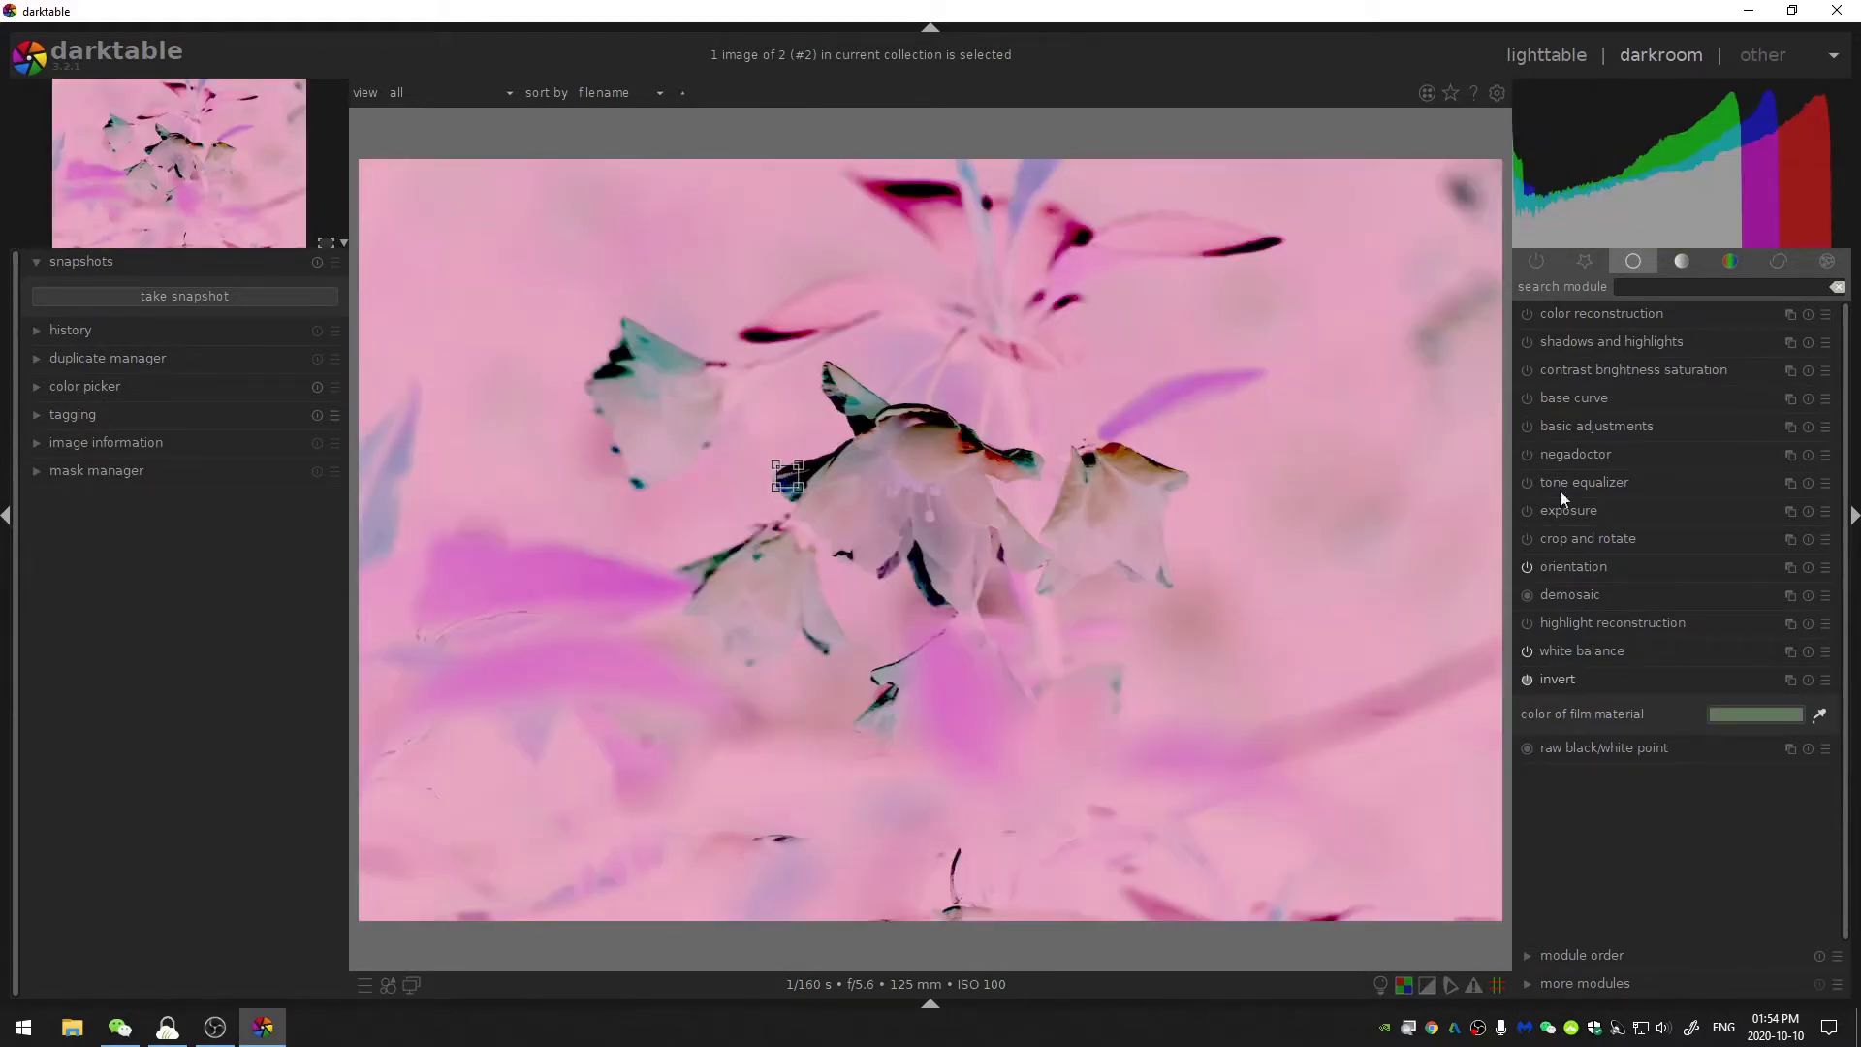
Compare the inversion on and off, resample at the central flower, then switch invert off
{"action": "left_click", "coordinate": [1525, 678]}
{"action": "left_click", "coordinate": [1525, 678]}
{"action": "left_click", "coordinate": [1525, 679]}
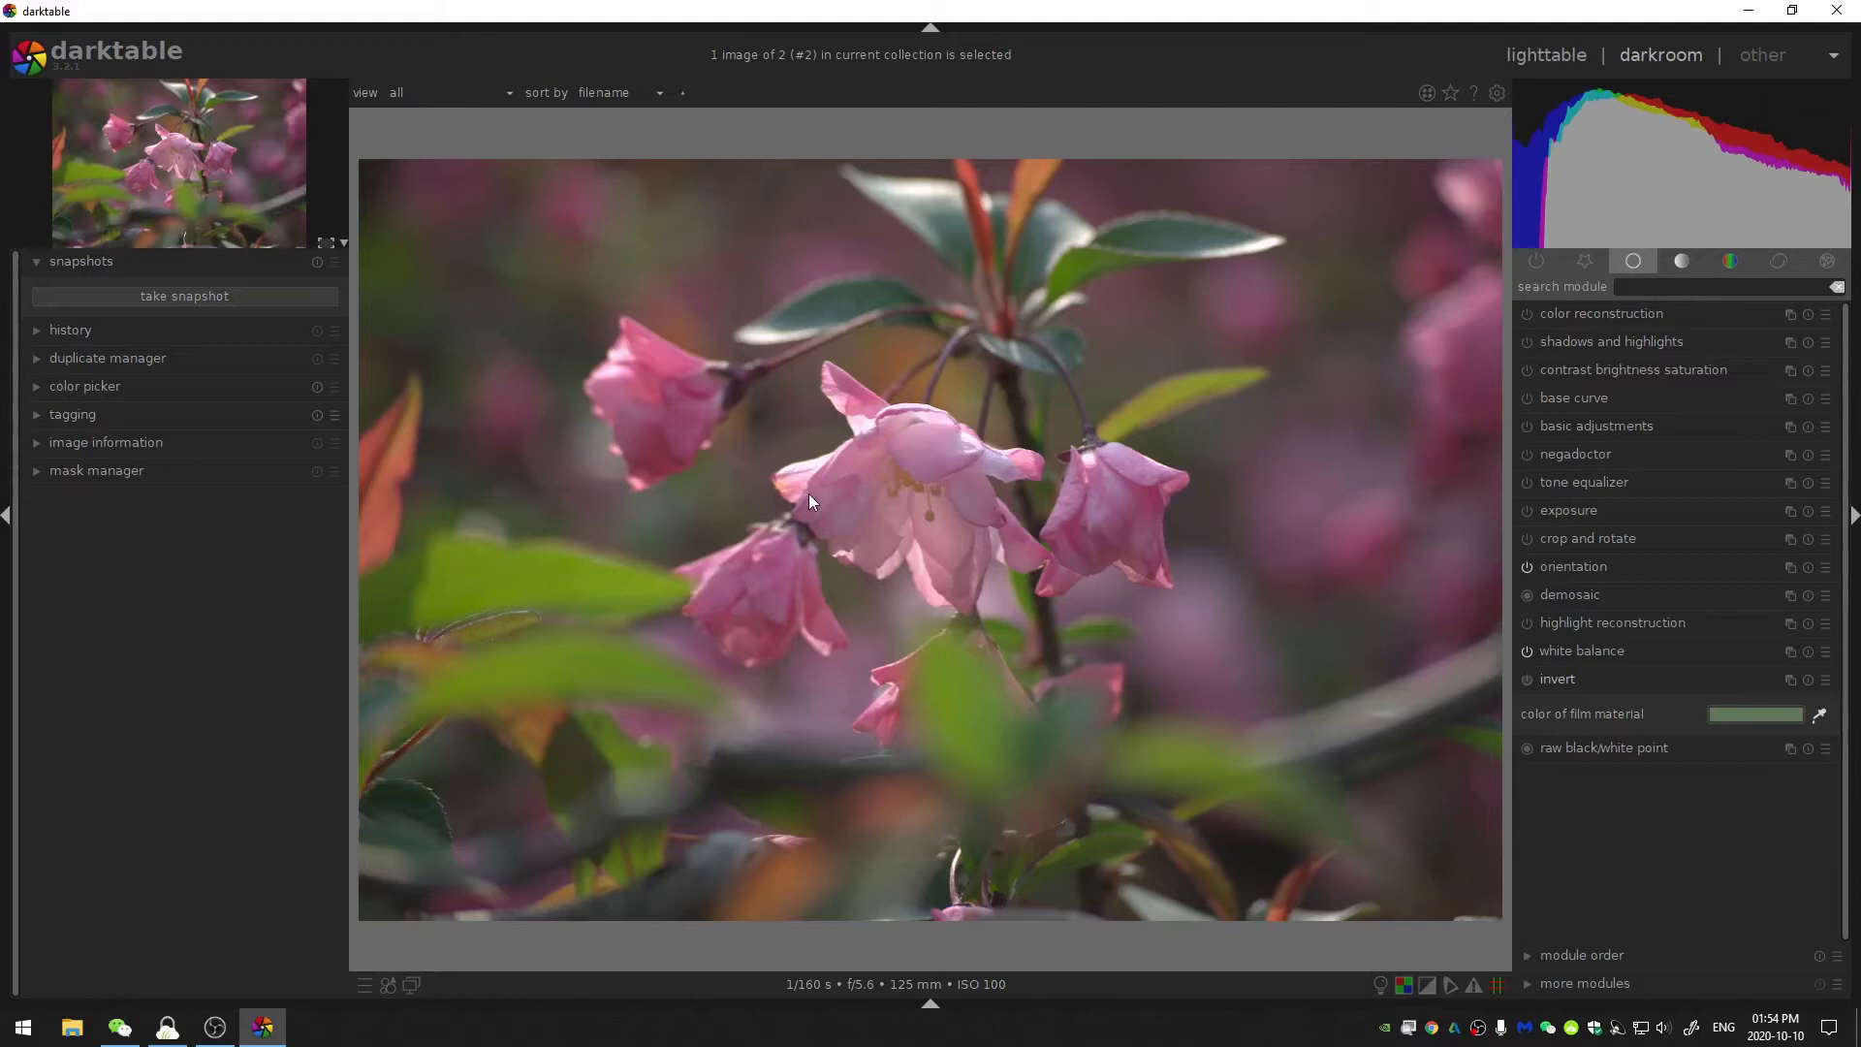
{"action": "left_click", "coordinate": [1527, 679]}
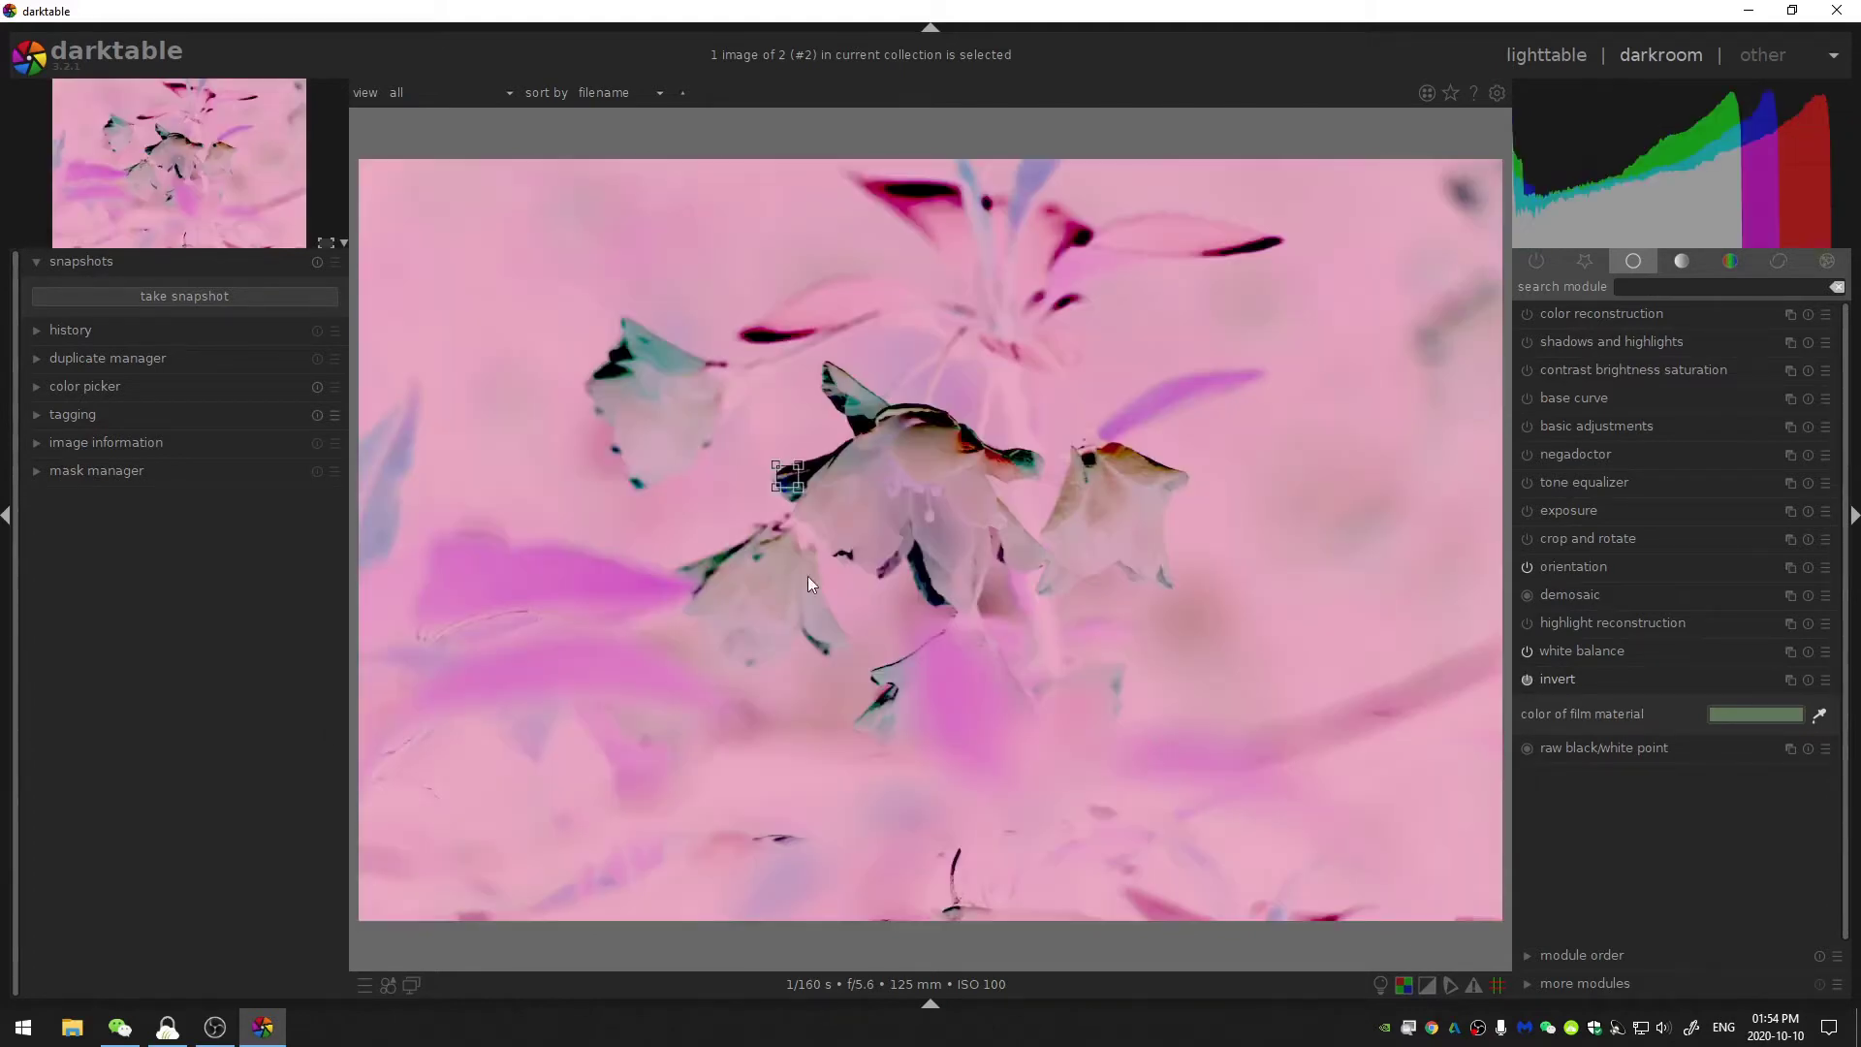
{"action": "left_click", "coordinate": [818, 503]}
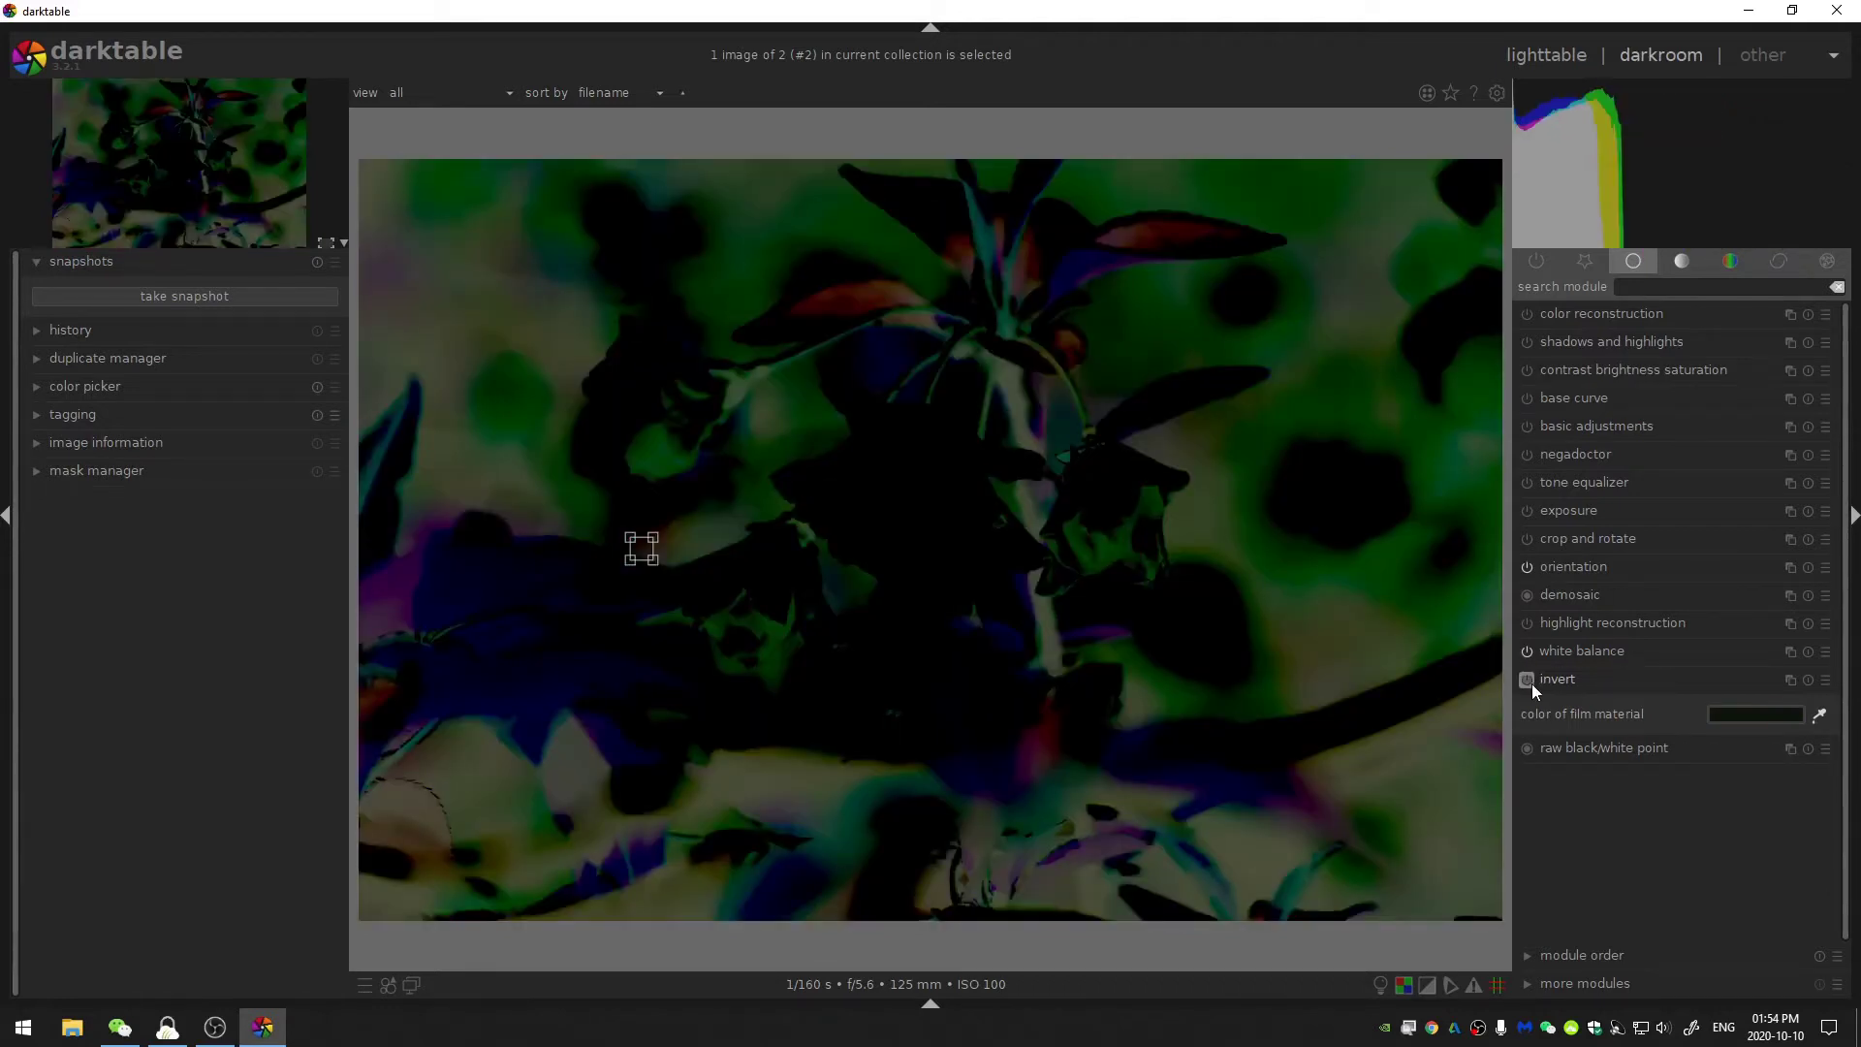
{"action": "left_click", "coordinate": [1528, 679]}
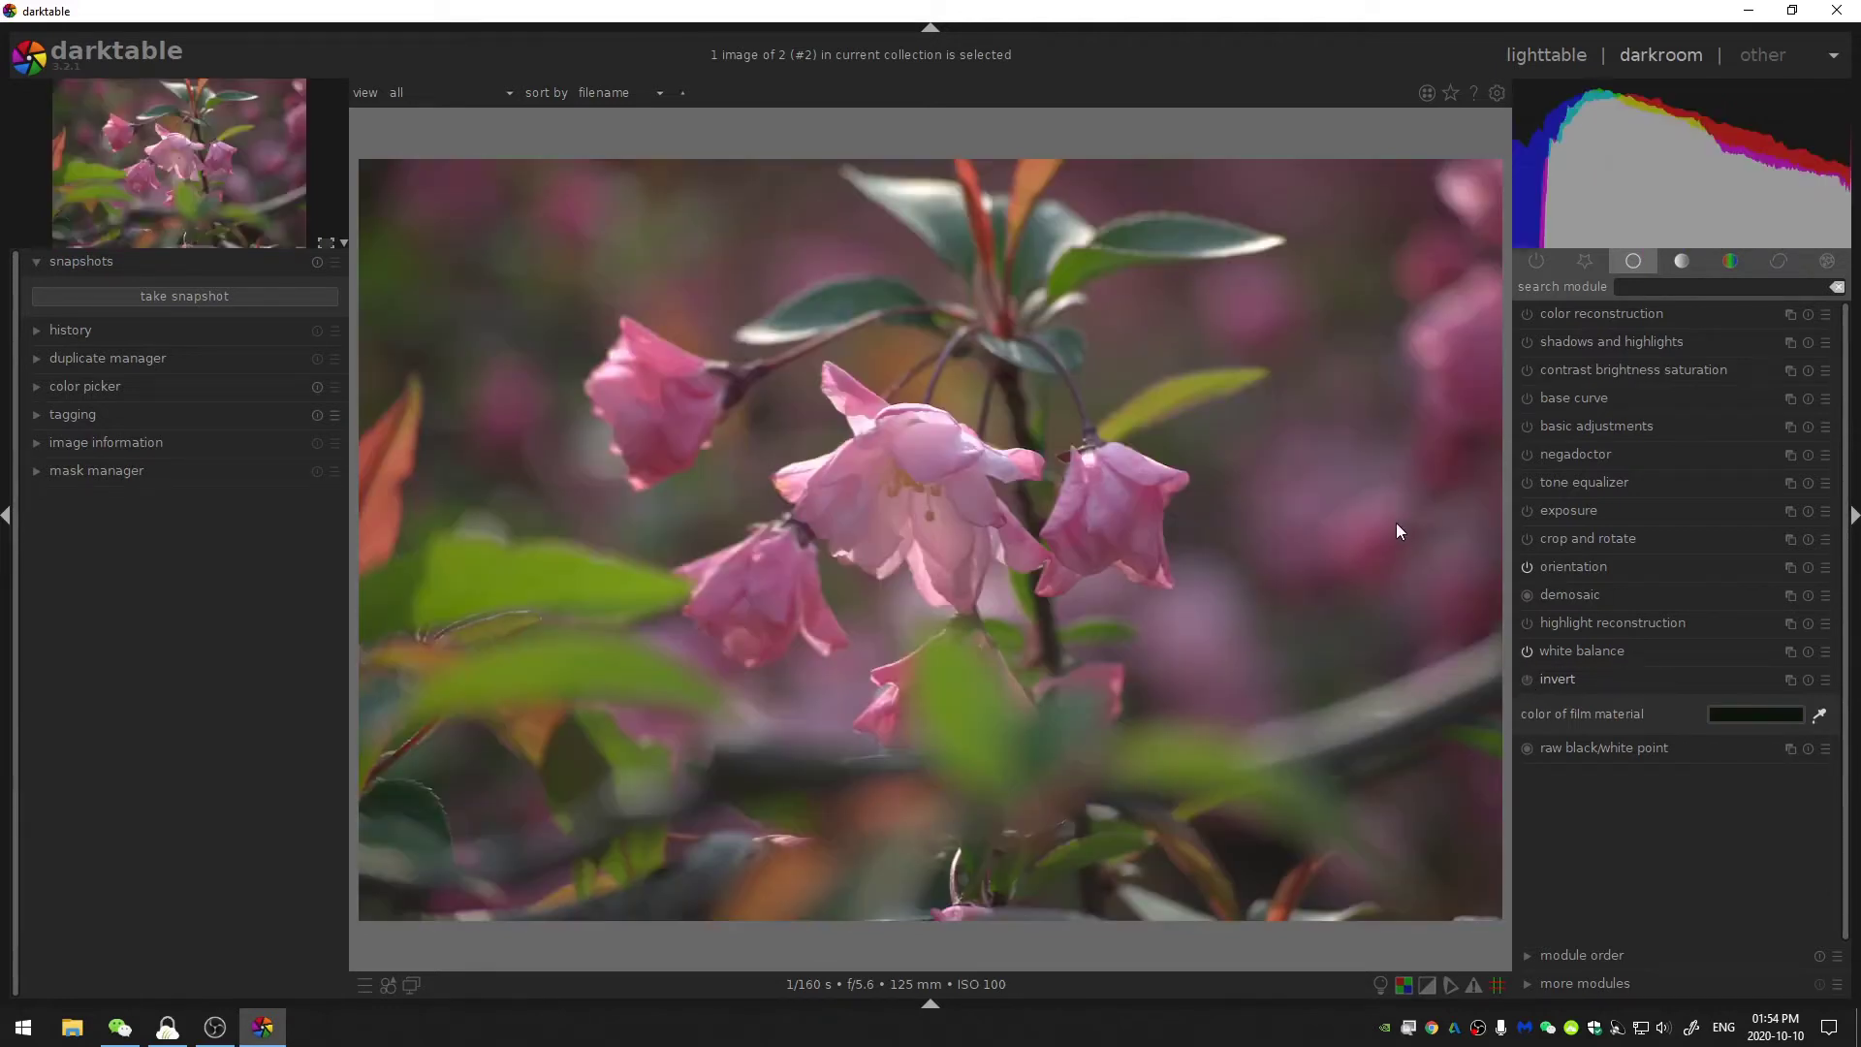
{"action": "left_click", "coordinate": [1528, 679]}
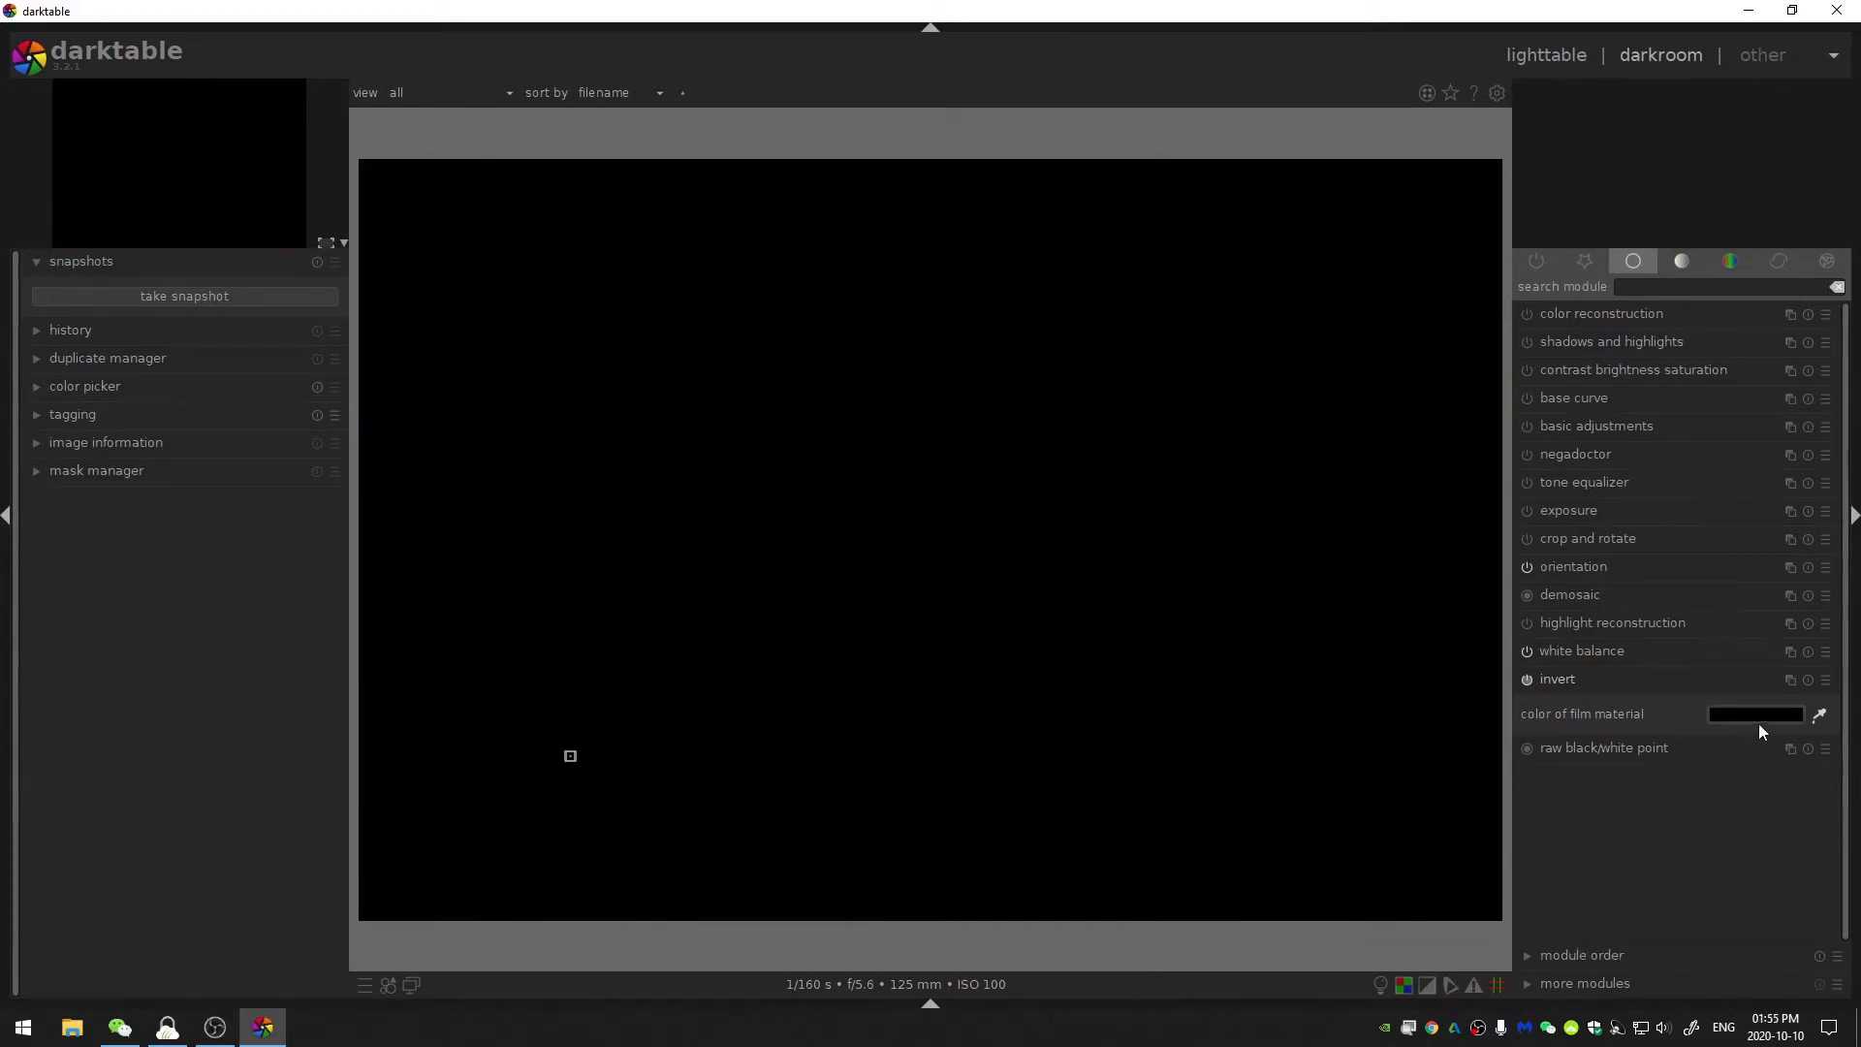
{"action": "left_click", "coordinate": [1529, 682]}
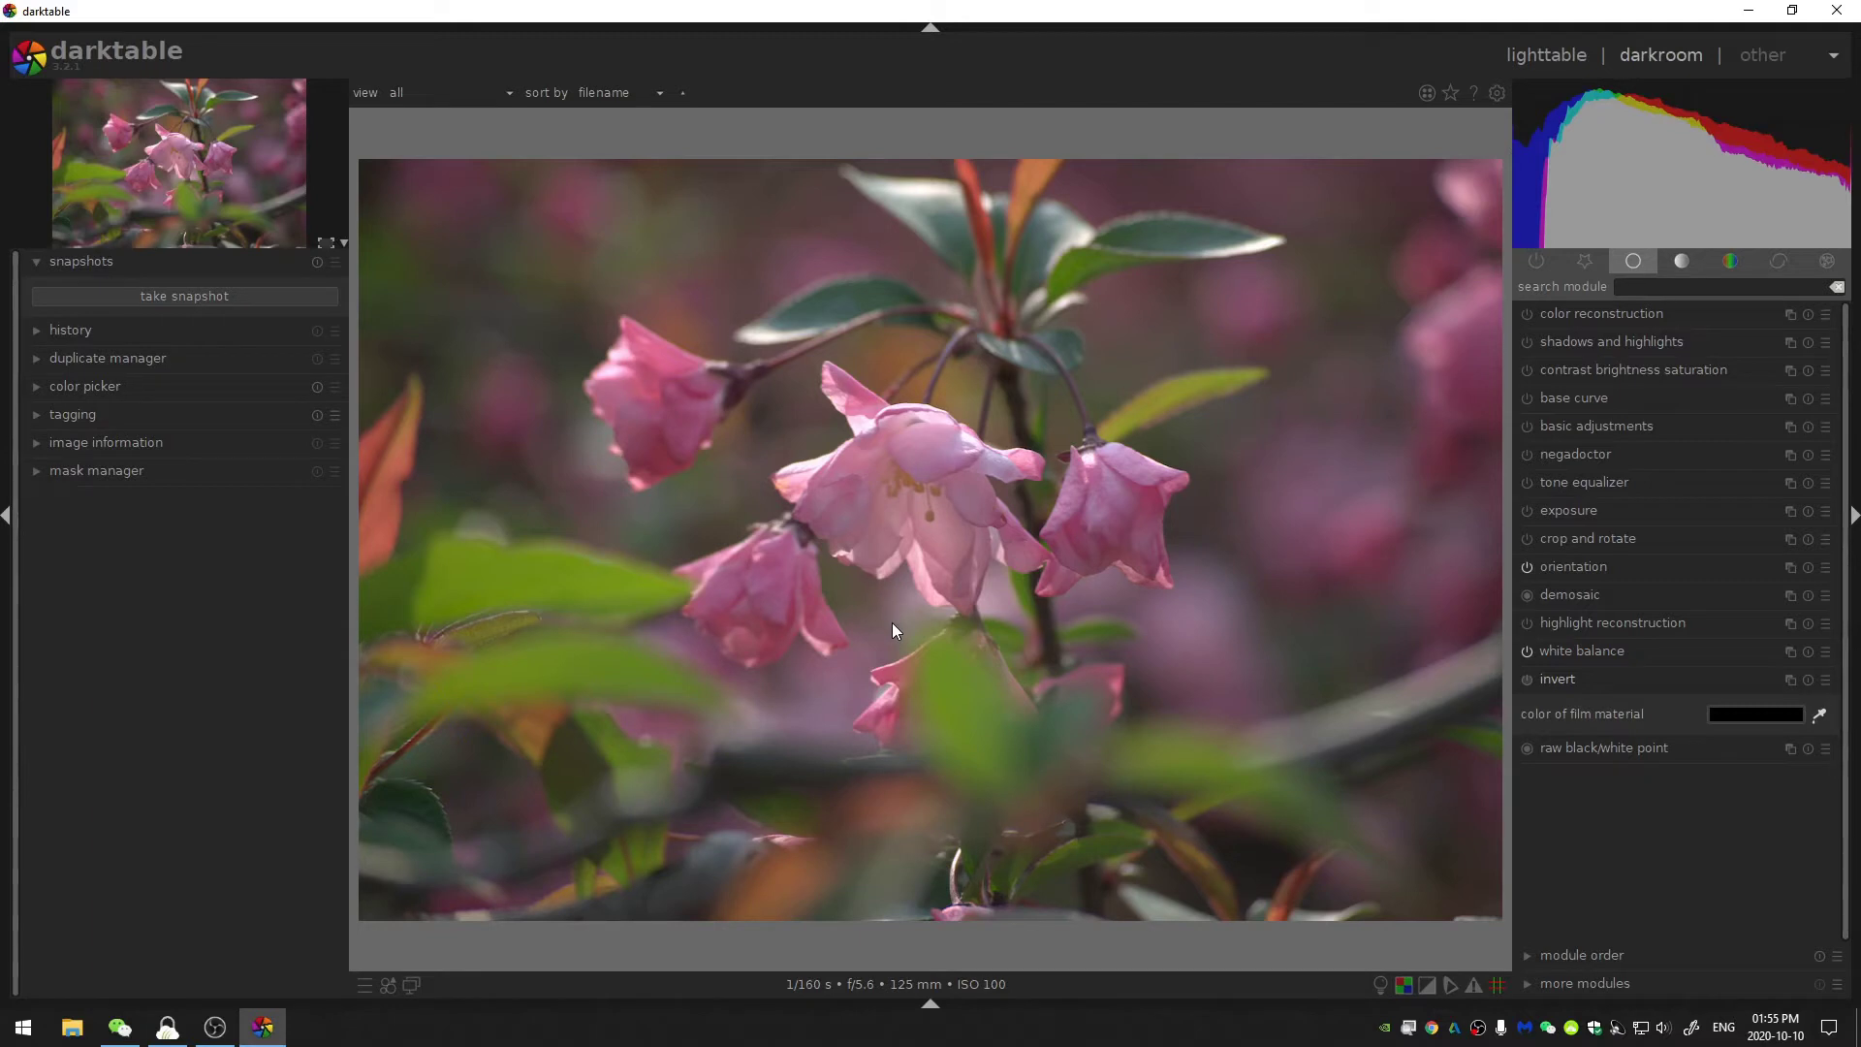
Open crop and rotate, test a right-edge drag, then reset to the full, level image
{"action": "left_click", "coordinate": [1554, 541]}
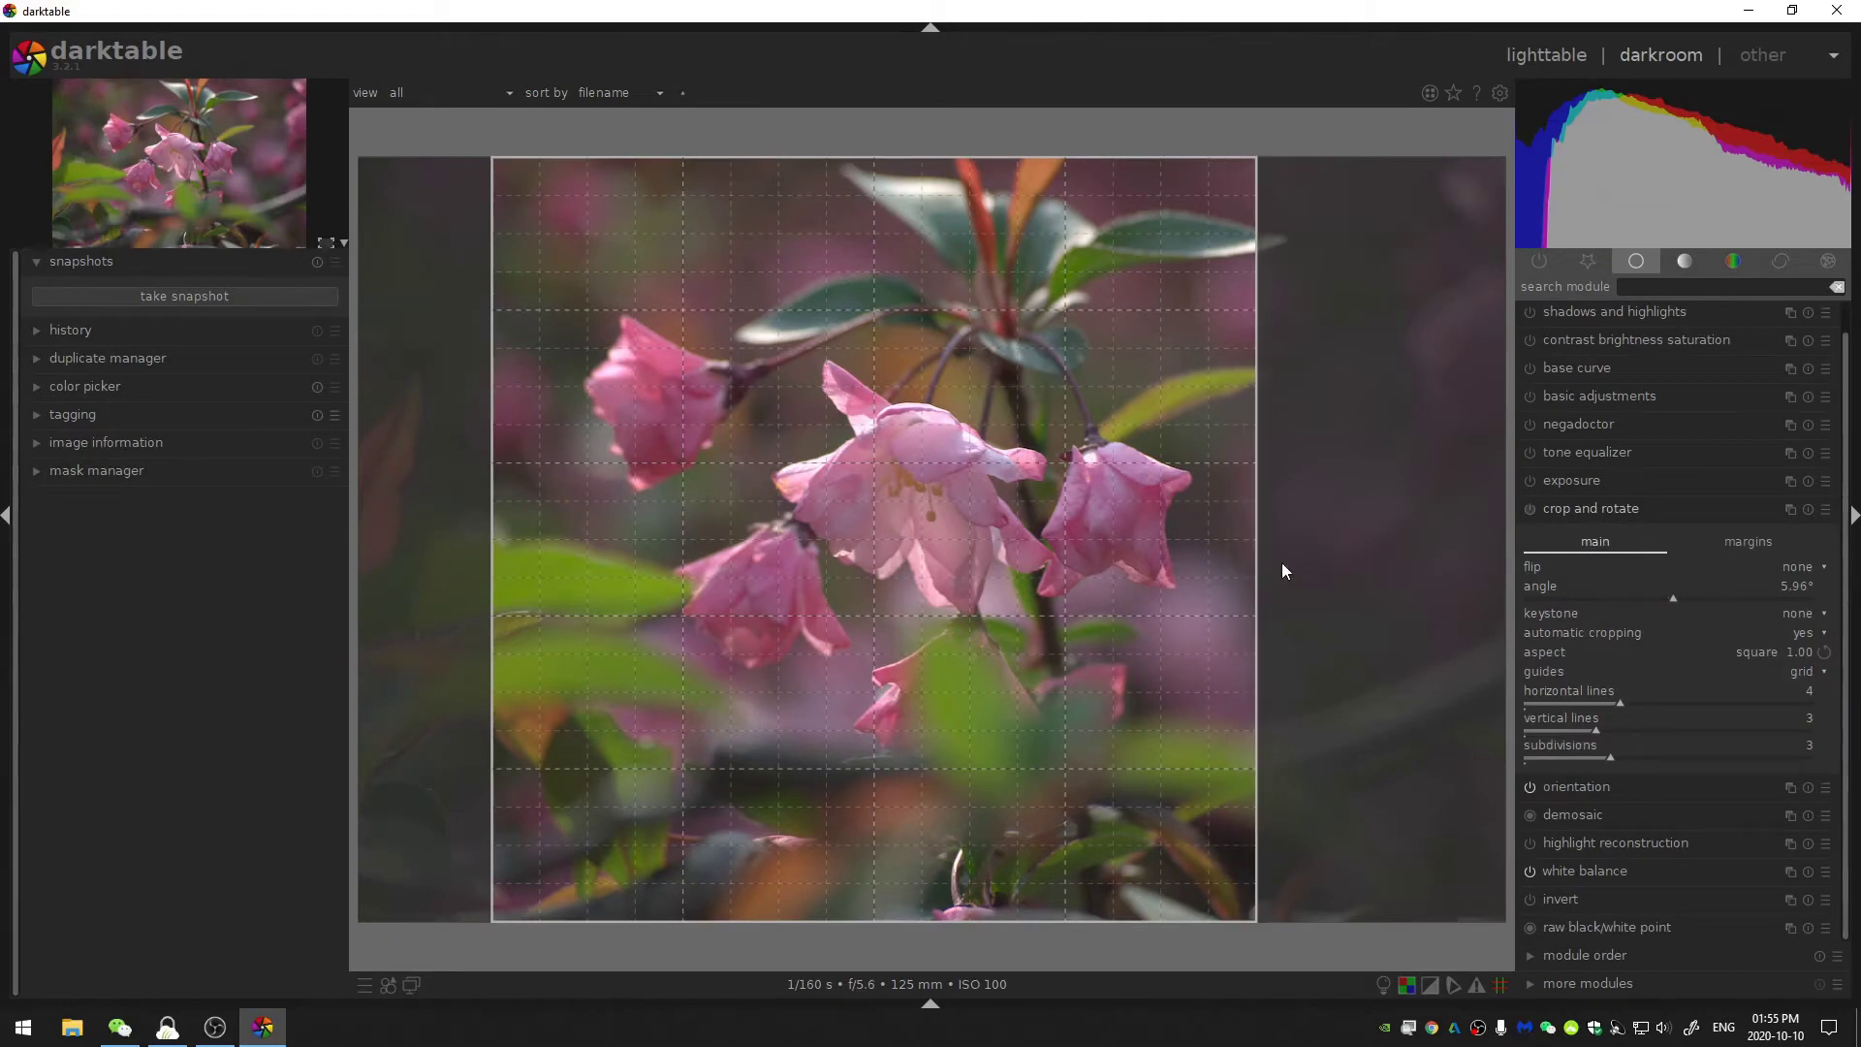
{"action": "left_click_drag", "start_coordinate": [1258, 569], "coordinate": [1477, 586]}
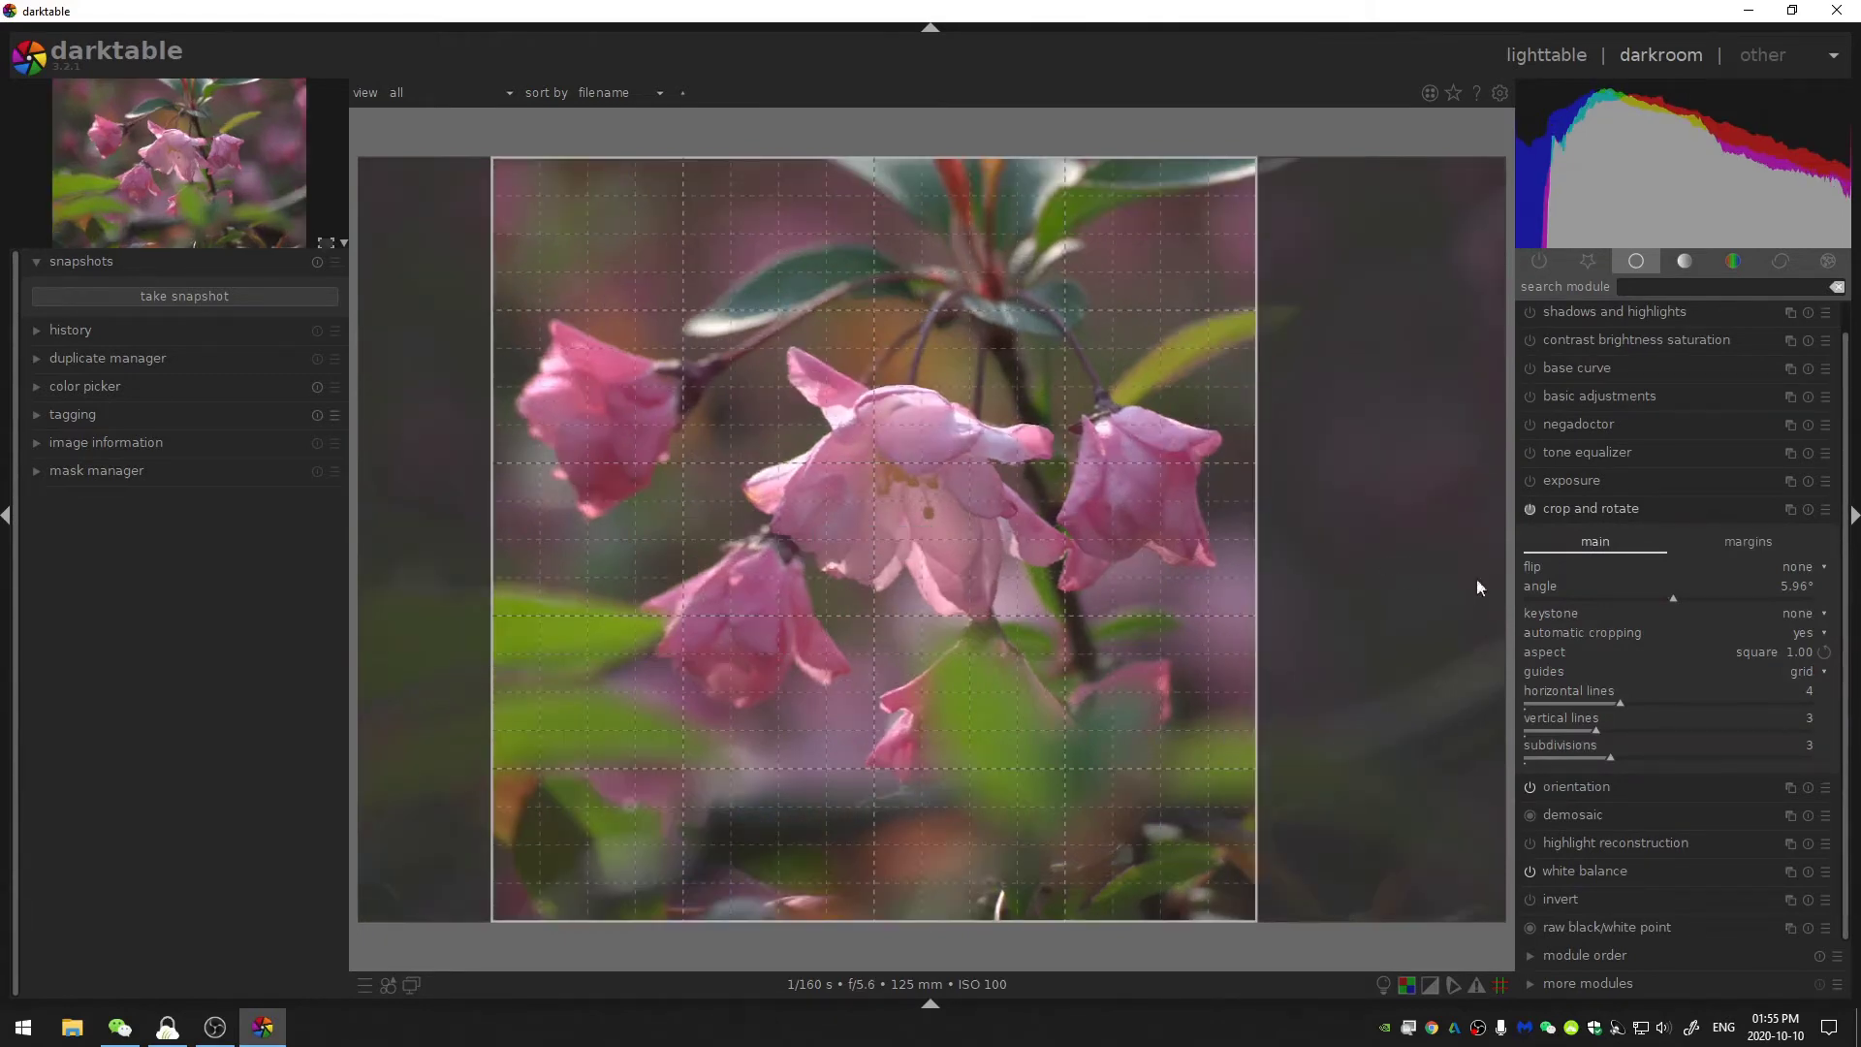
{"action": "left_click", "coordinate": [1810, 509]}
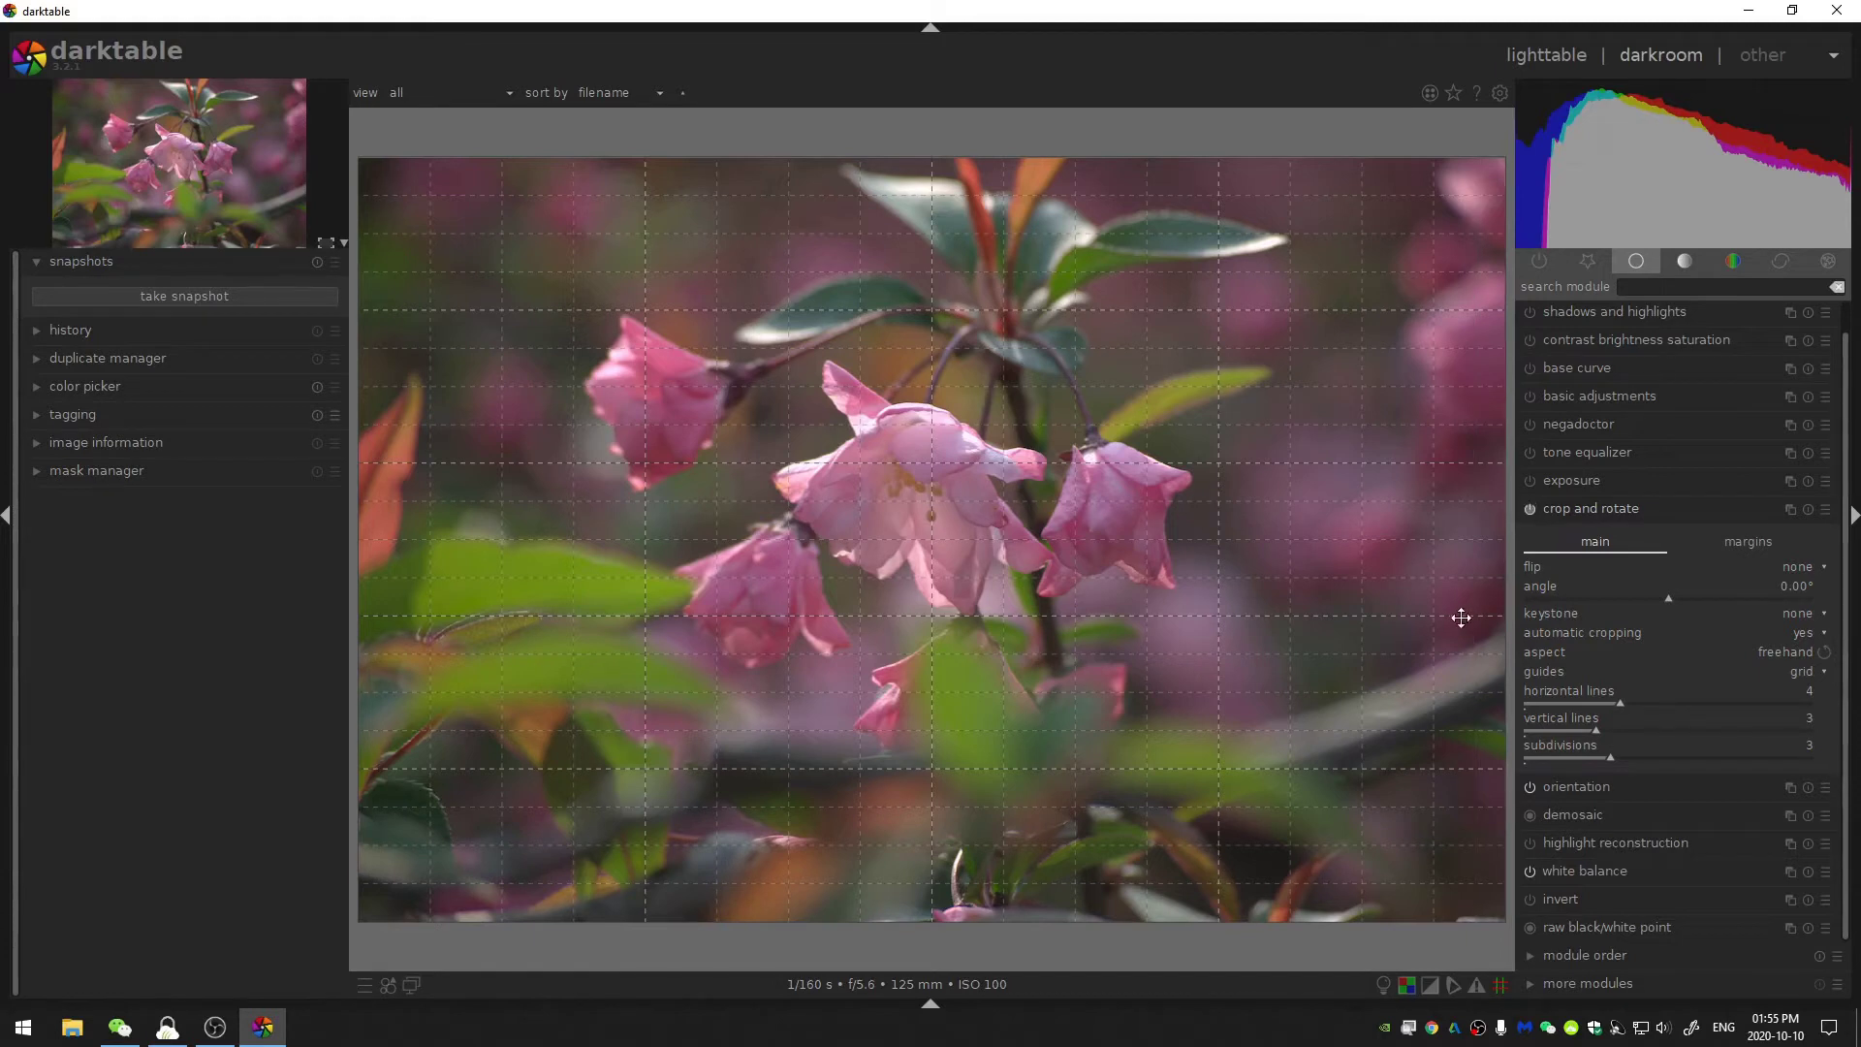
Open the crop margins settings and scroll the margin sliders, leaving them at 0.00%
{"action": "left_click", "coordinate": [1735, 545]}
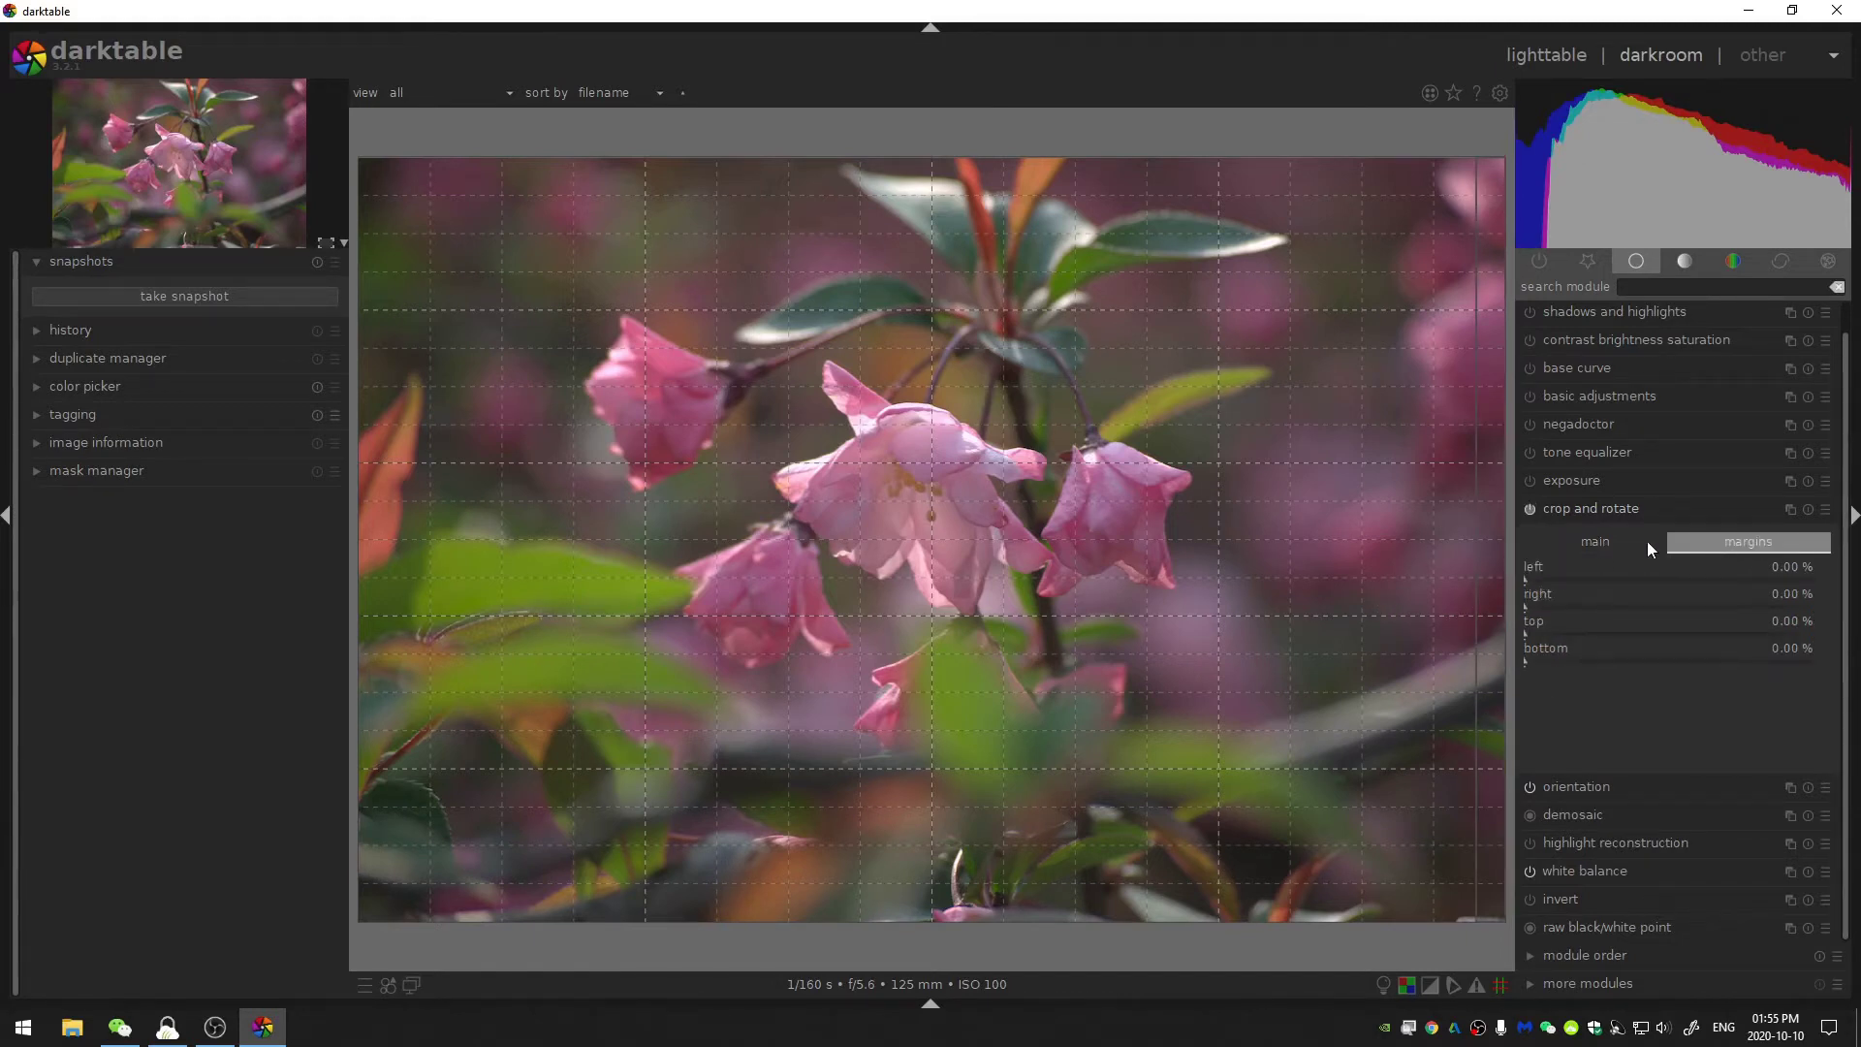
{"action": "scroll", "coordinate": [1655, 572], "scroll_direction": "up", "scroll_amount": 6}
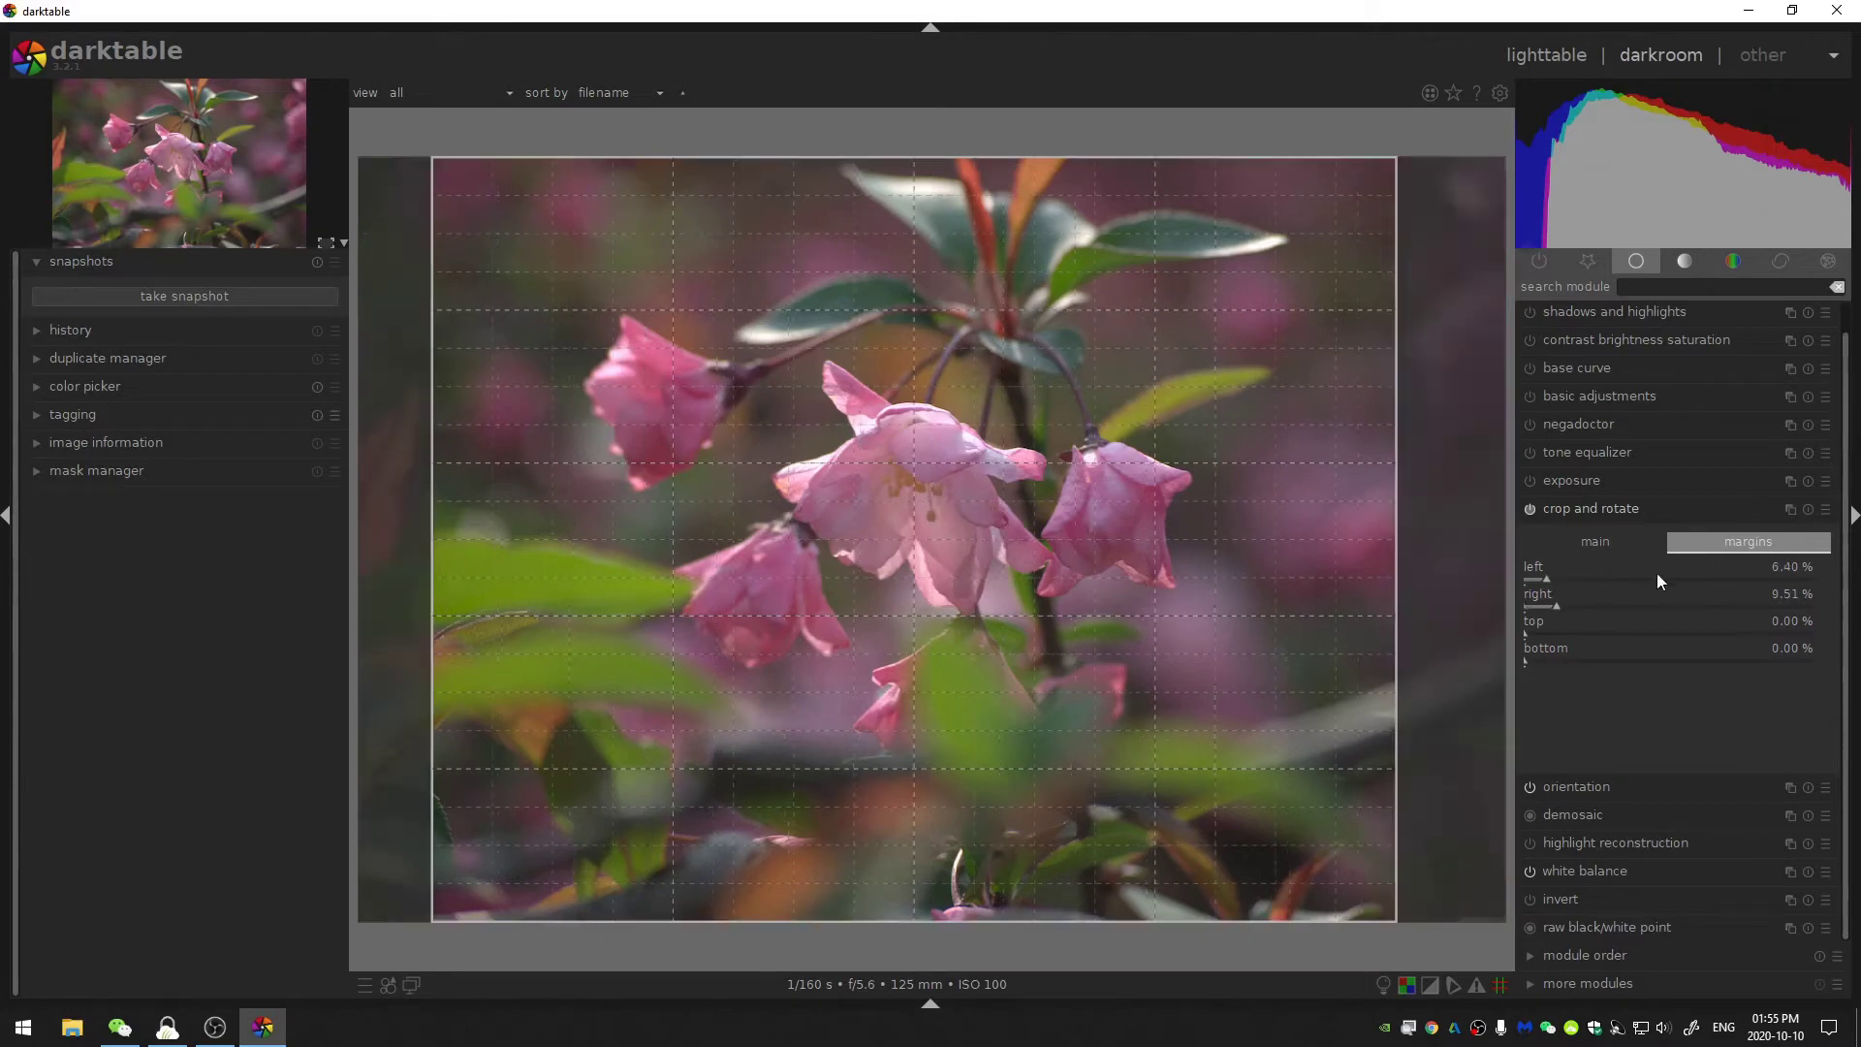
{"action": "scroll", "coordinate": [1549, 580], "scroll_direction": "down", "scroll_amount": 6}
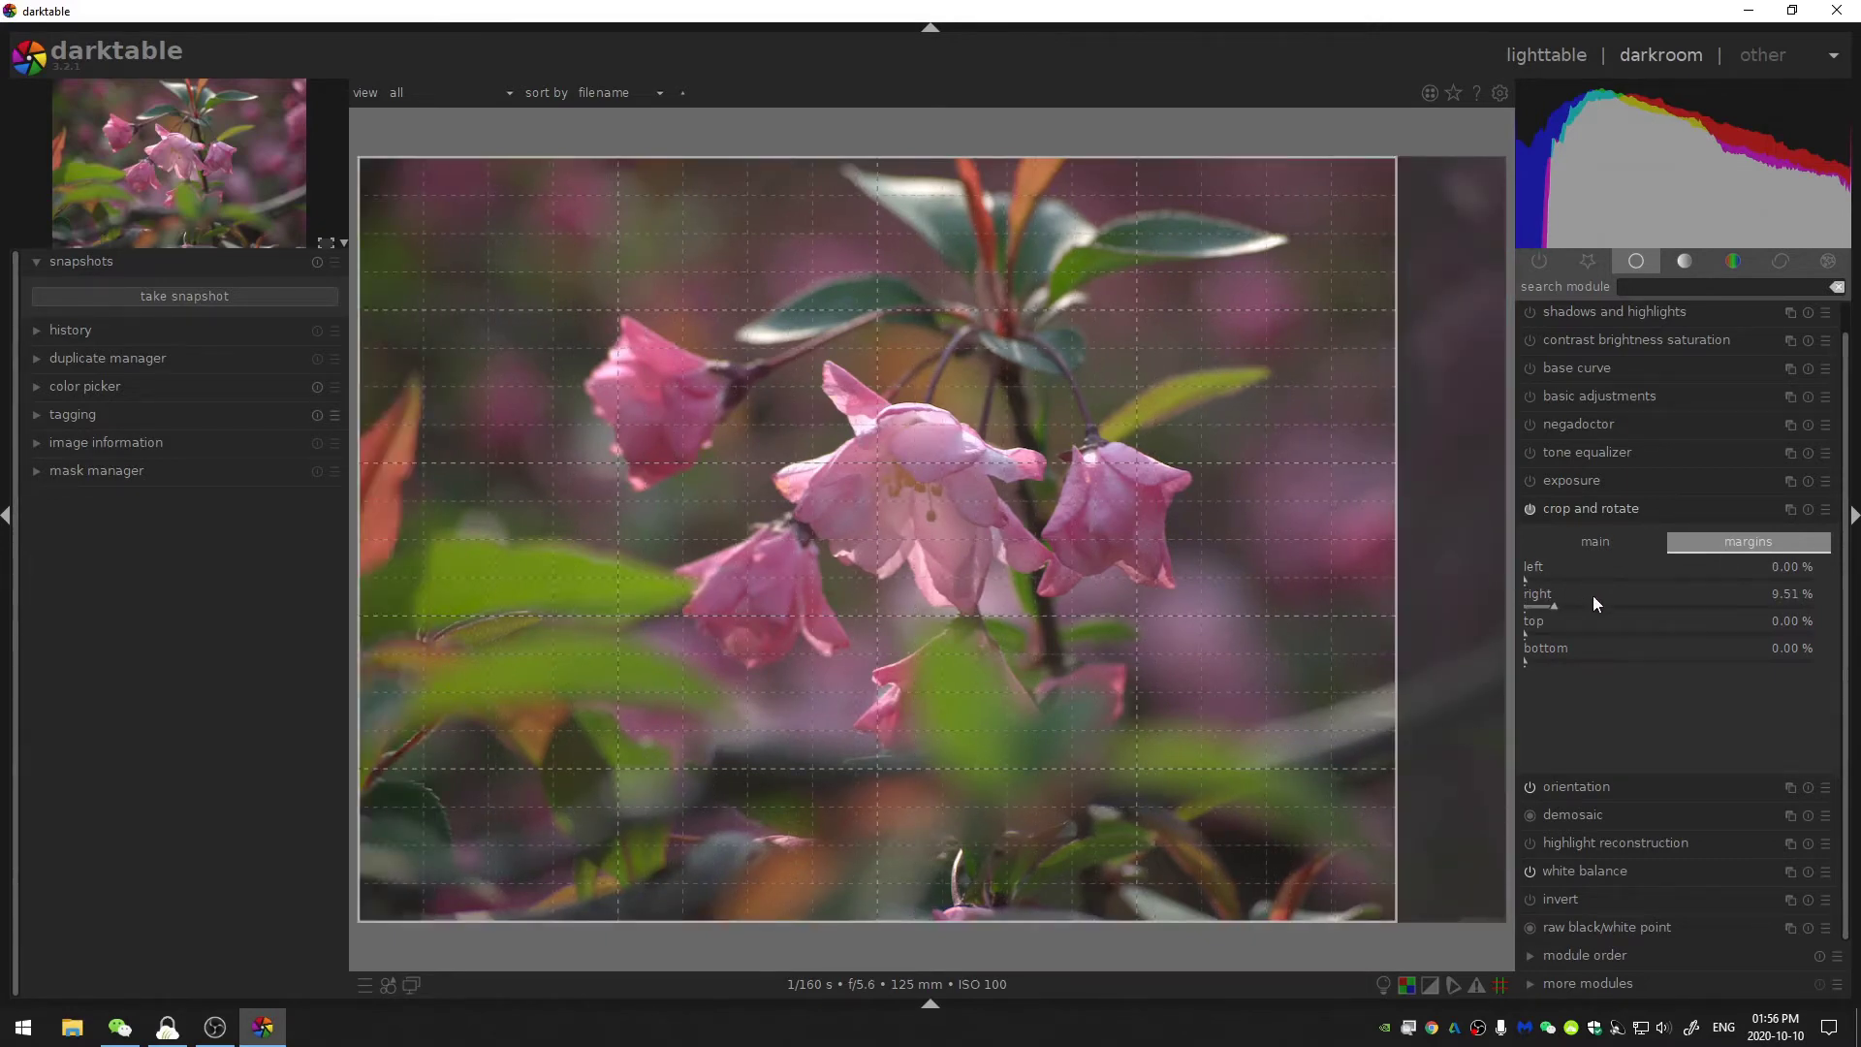
{"action": "scroll", "coordinate": [1556, 608], "scroll_direction": "down", "scroll_amount": 6}
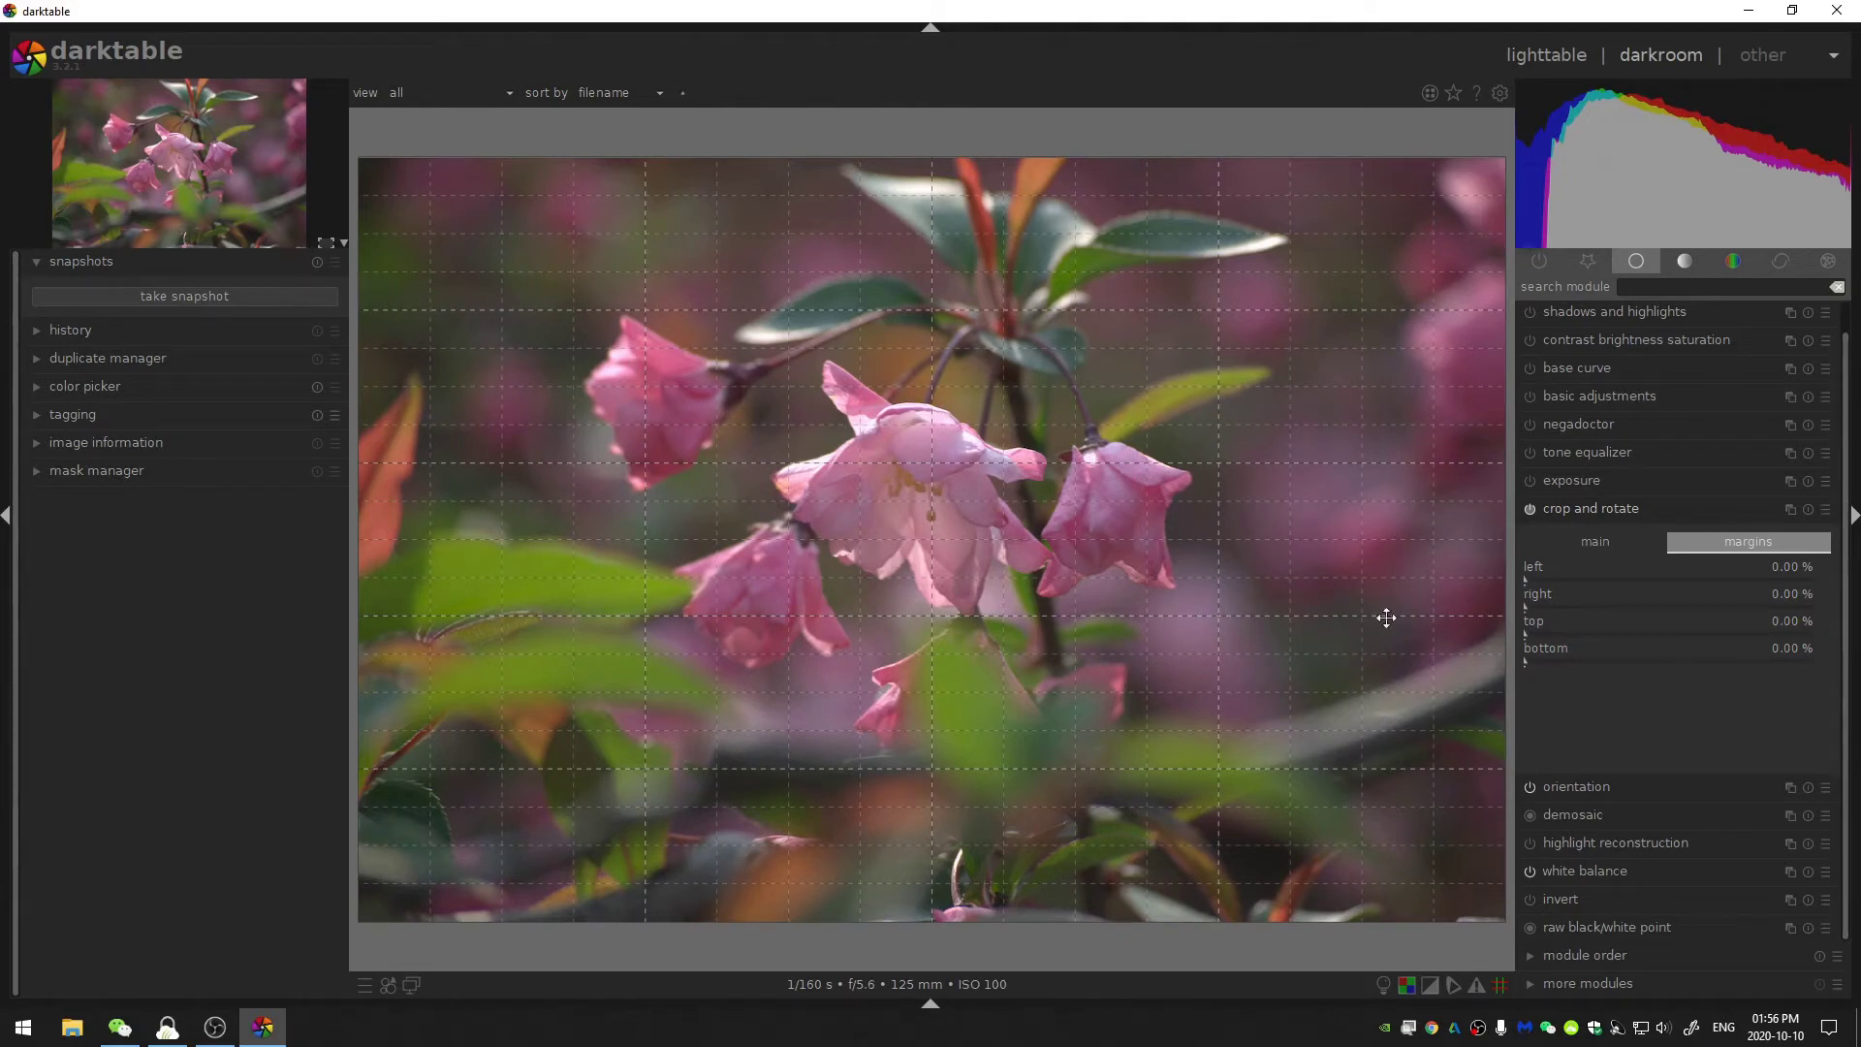
Drag the crop edges and frame to margins 7.52% left, 18.34% right, 11.54% top, 13.44% bottom
{"action": "left_click_drag", "start_coordinate": [1527, 579], "coordinate": [1713, 588]}
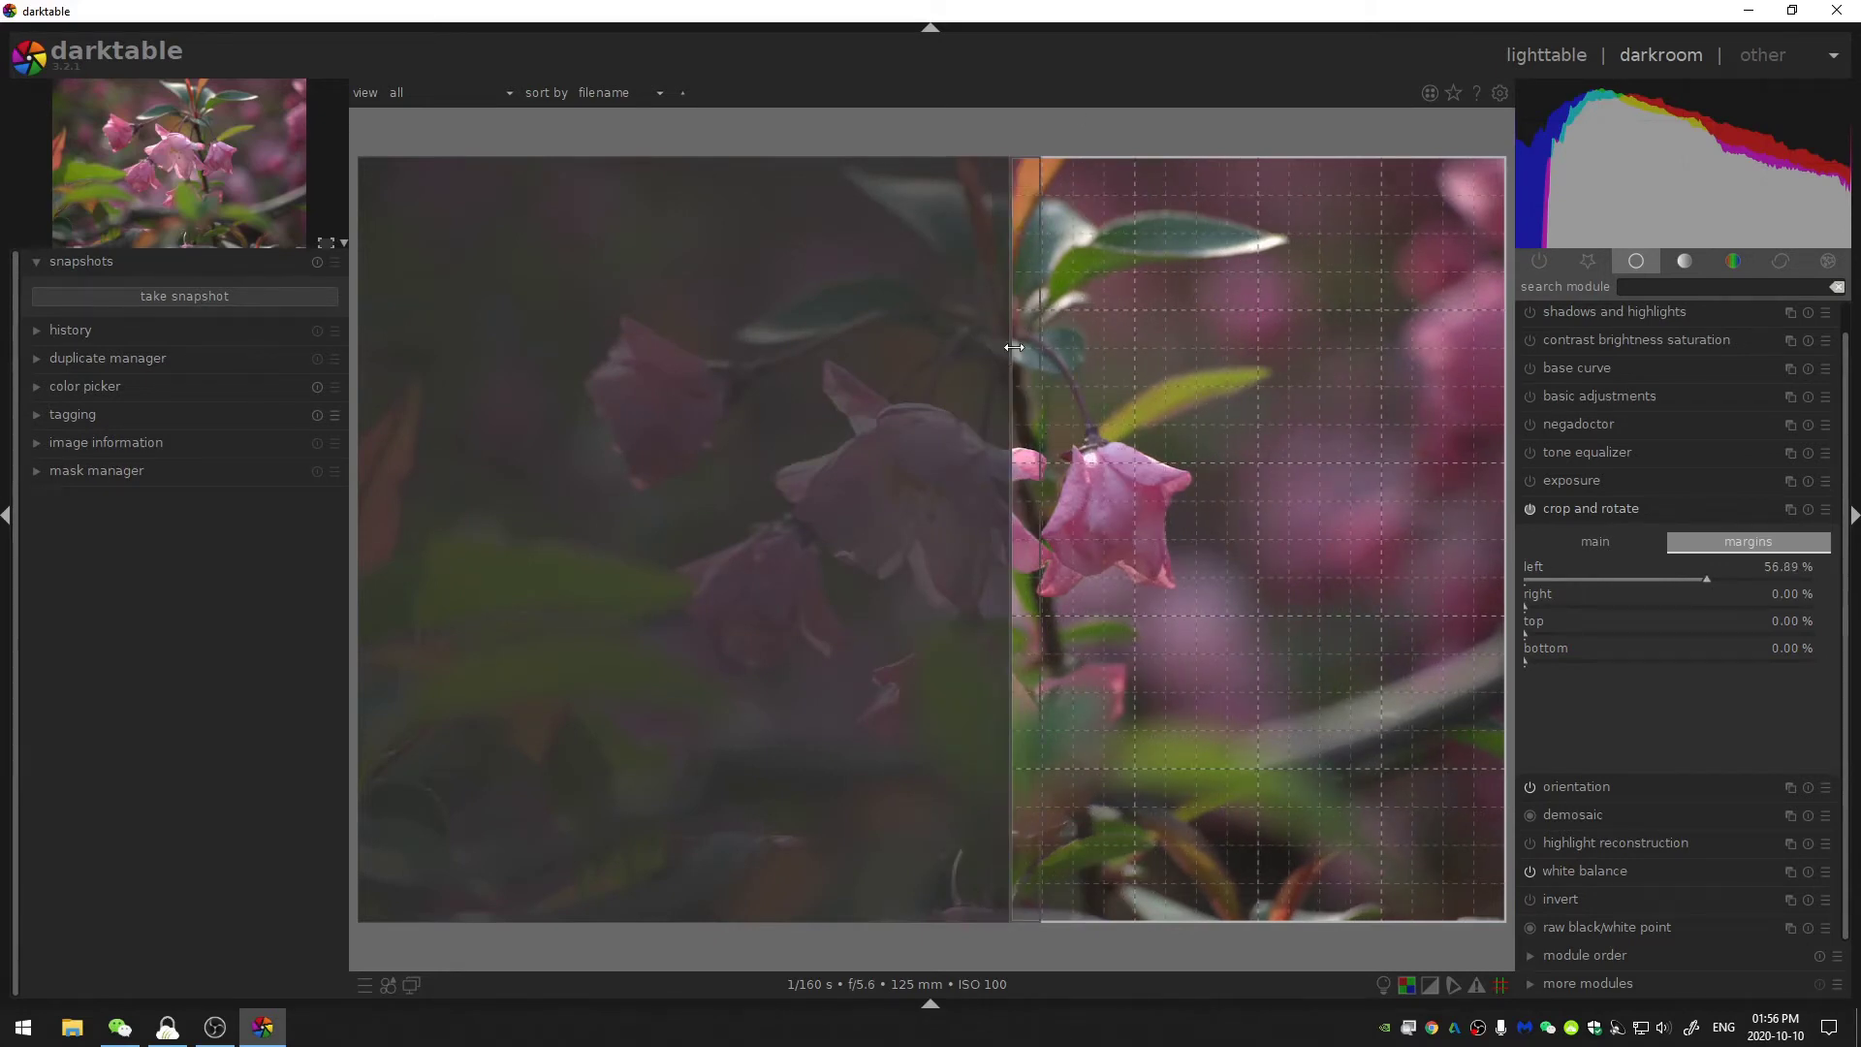
{"action": "left_click_drag", "start_coordinate": [1022, 533], "coordinate": [649, 539]}
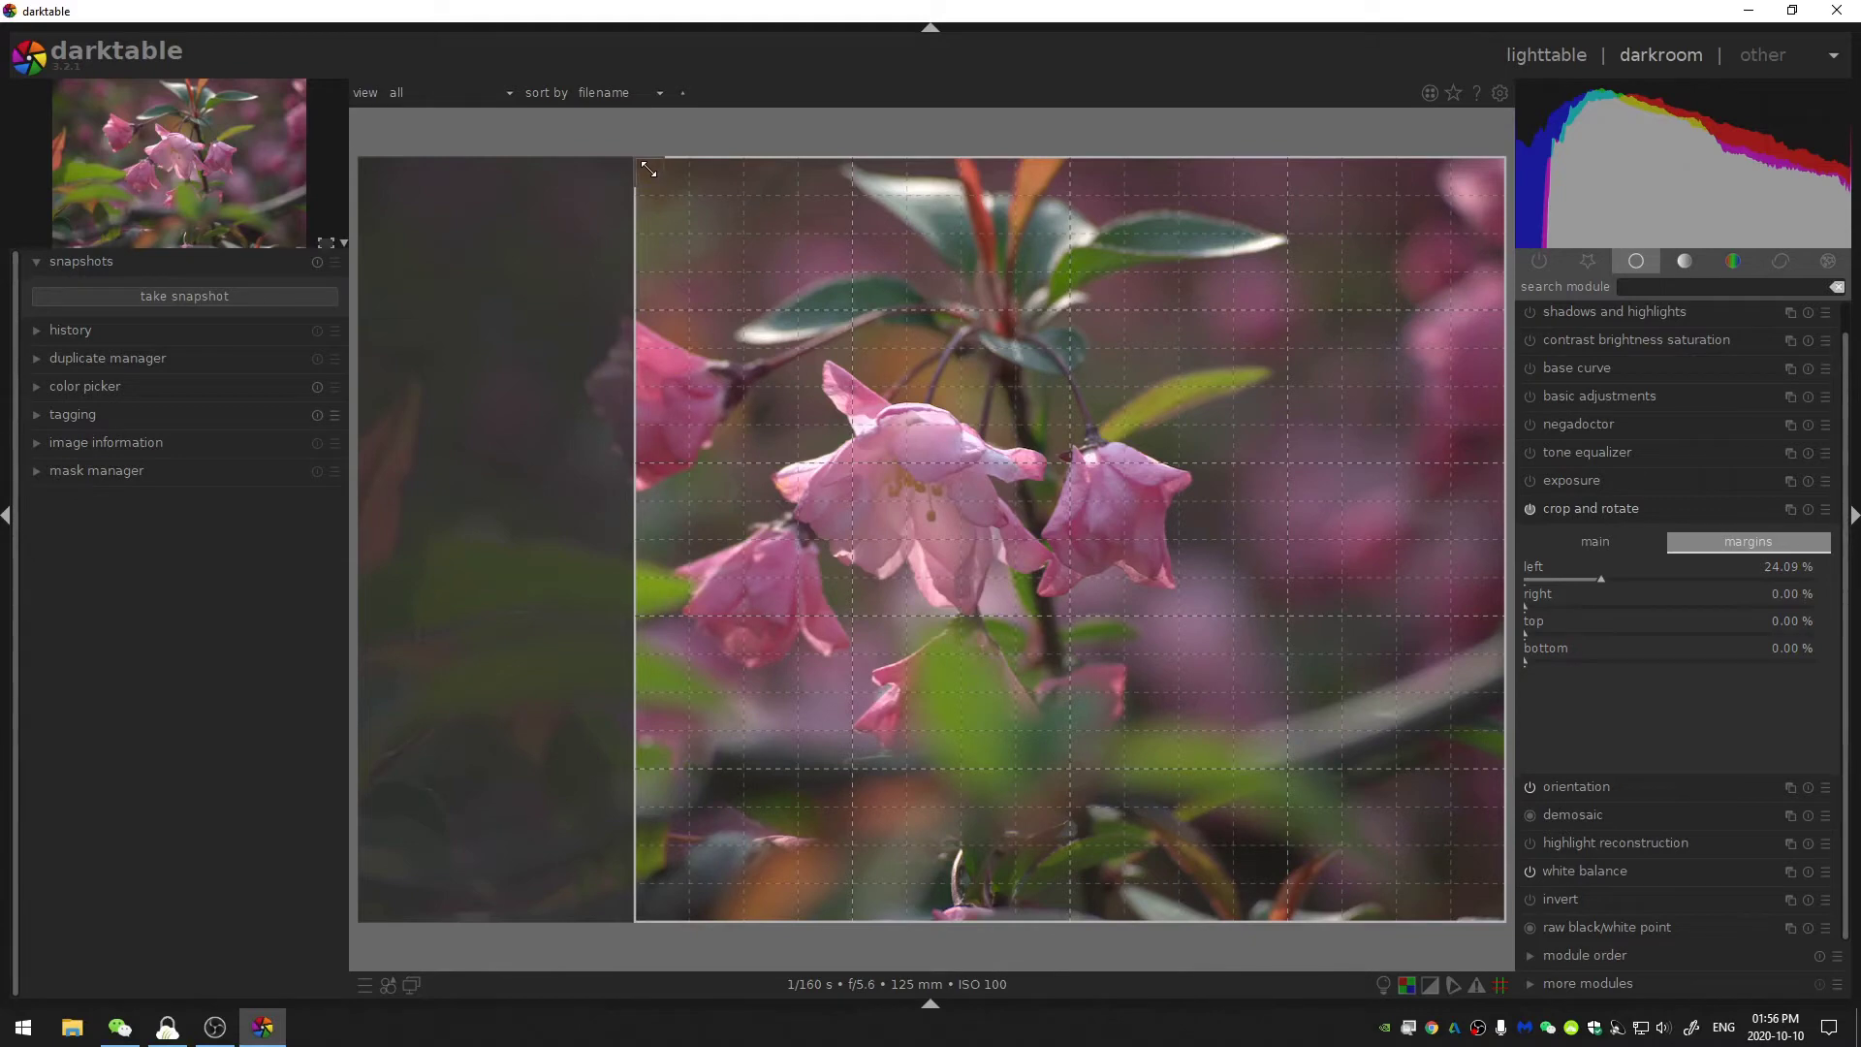
{"action": "left_click_drag", "start_coordinate": [652, 174], "coordinate": [656, 350]}
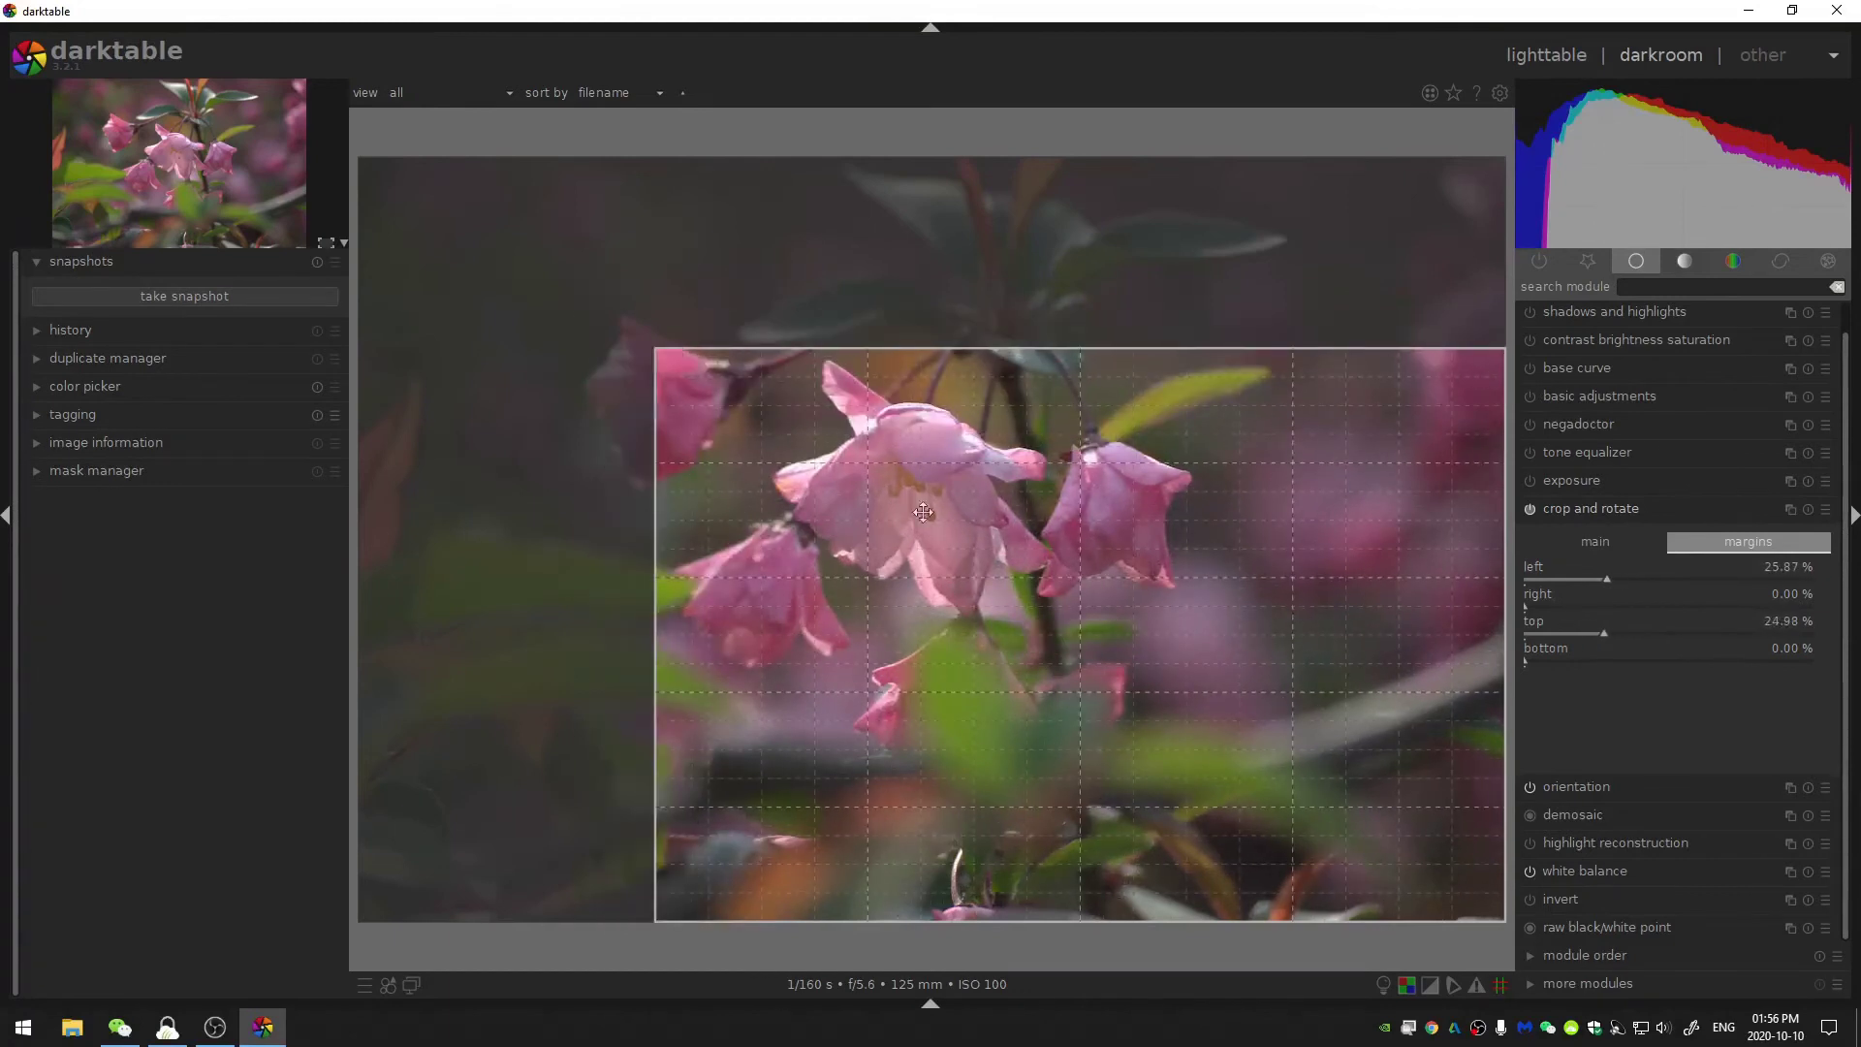
{"action": "left_click_drag", "start_coordinate": [1104, 631], "coordinate": [938, 512]}
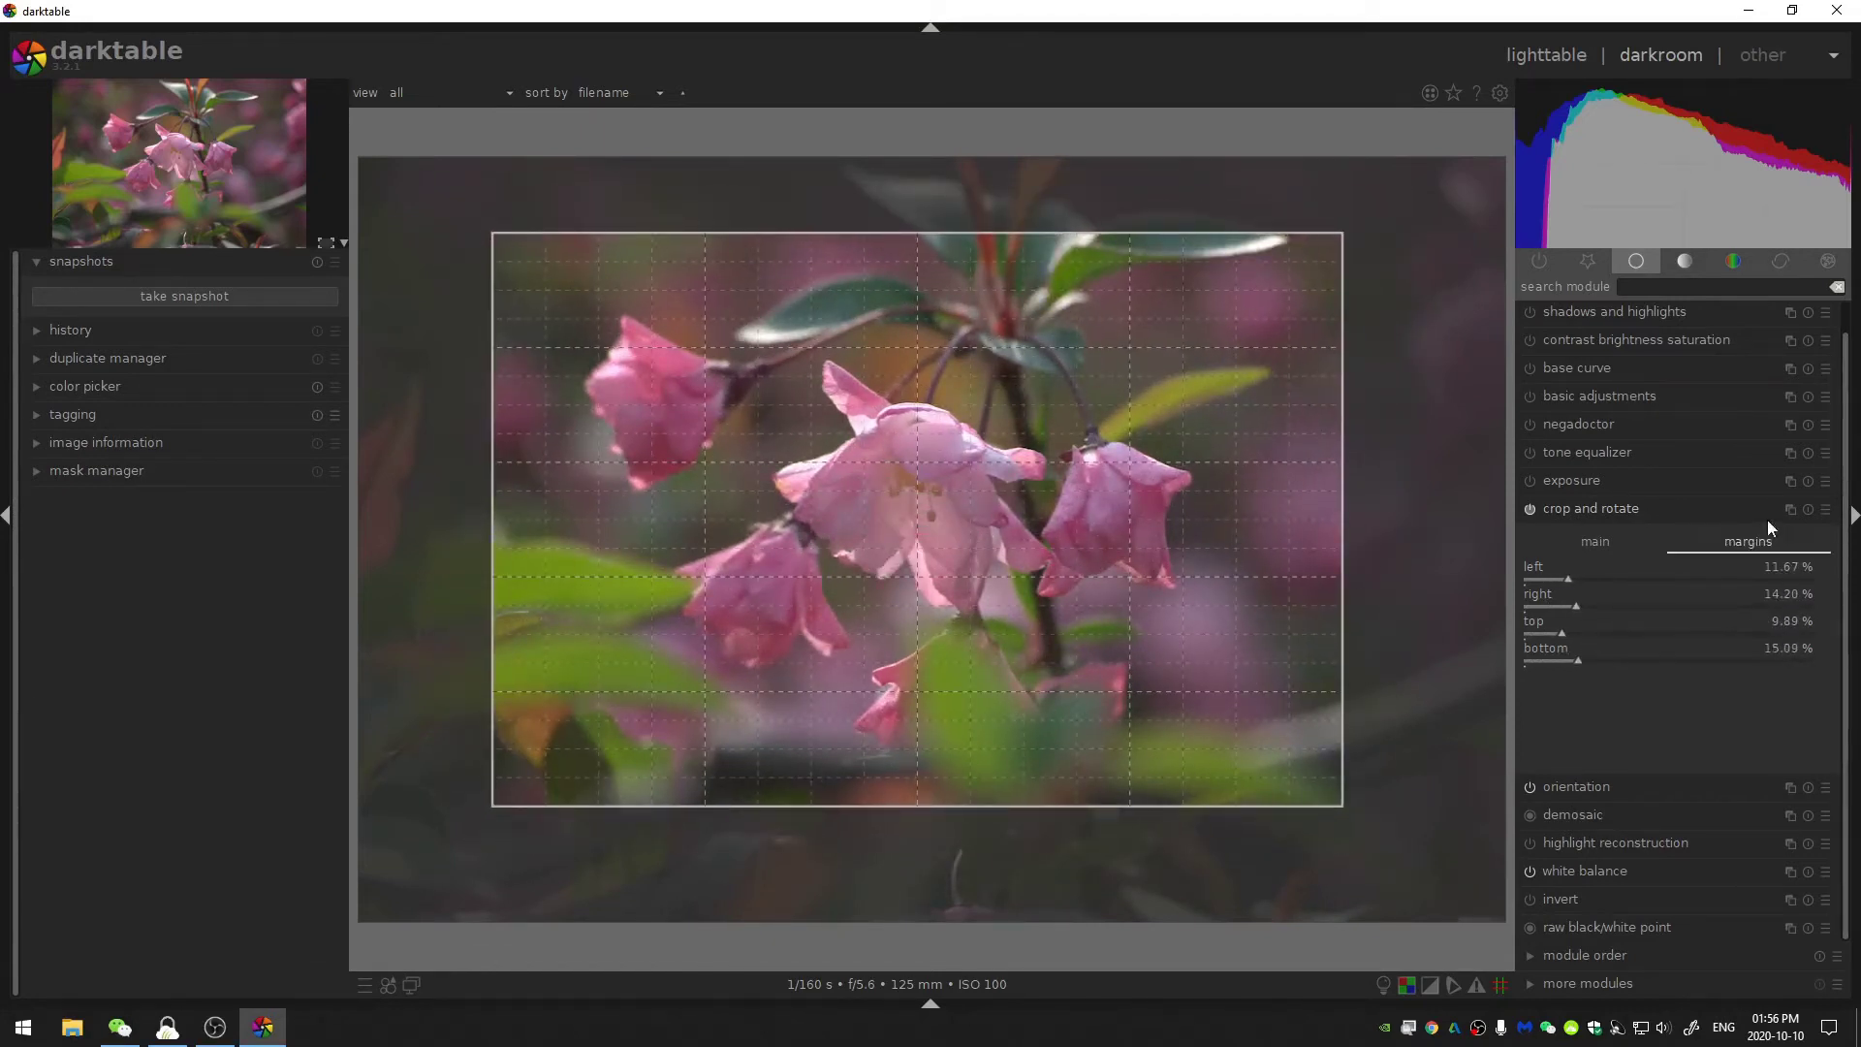
{"action": "left_click_drag", "start_coordinate": [967, 572], "coordinate": [919, 587]}
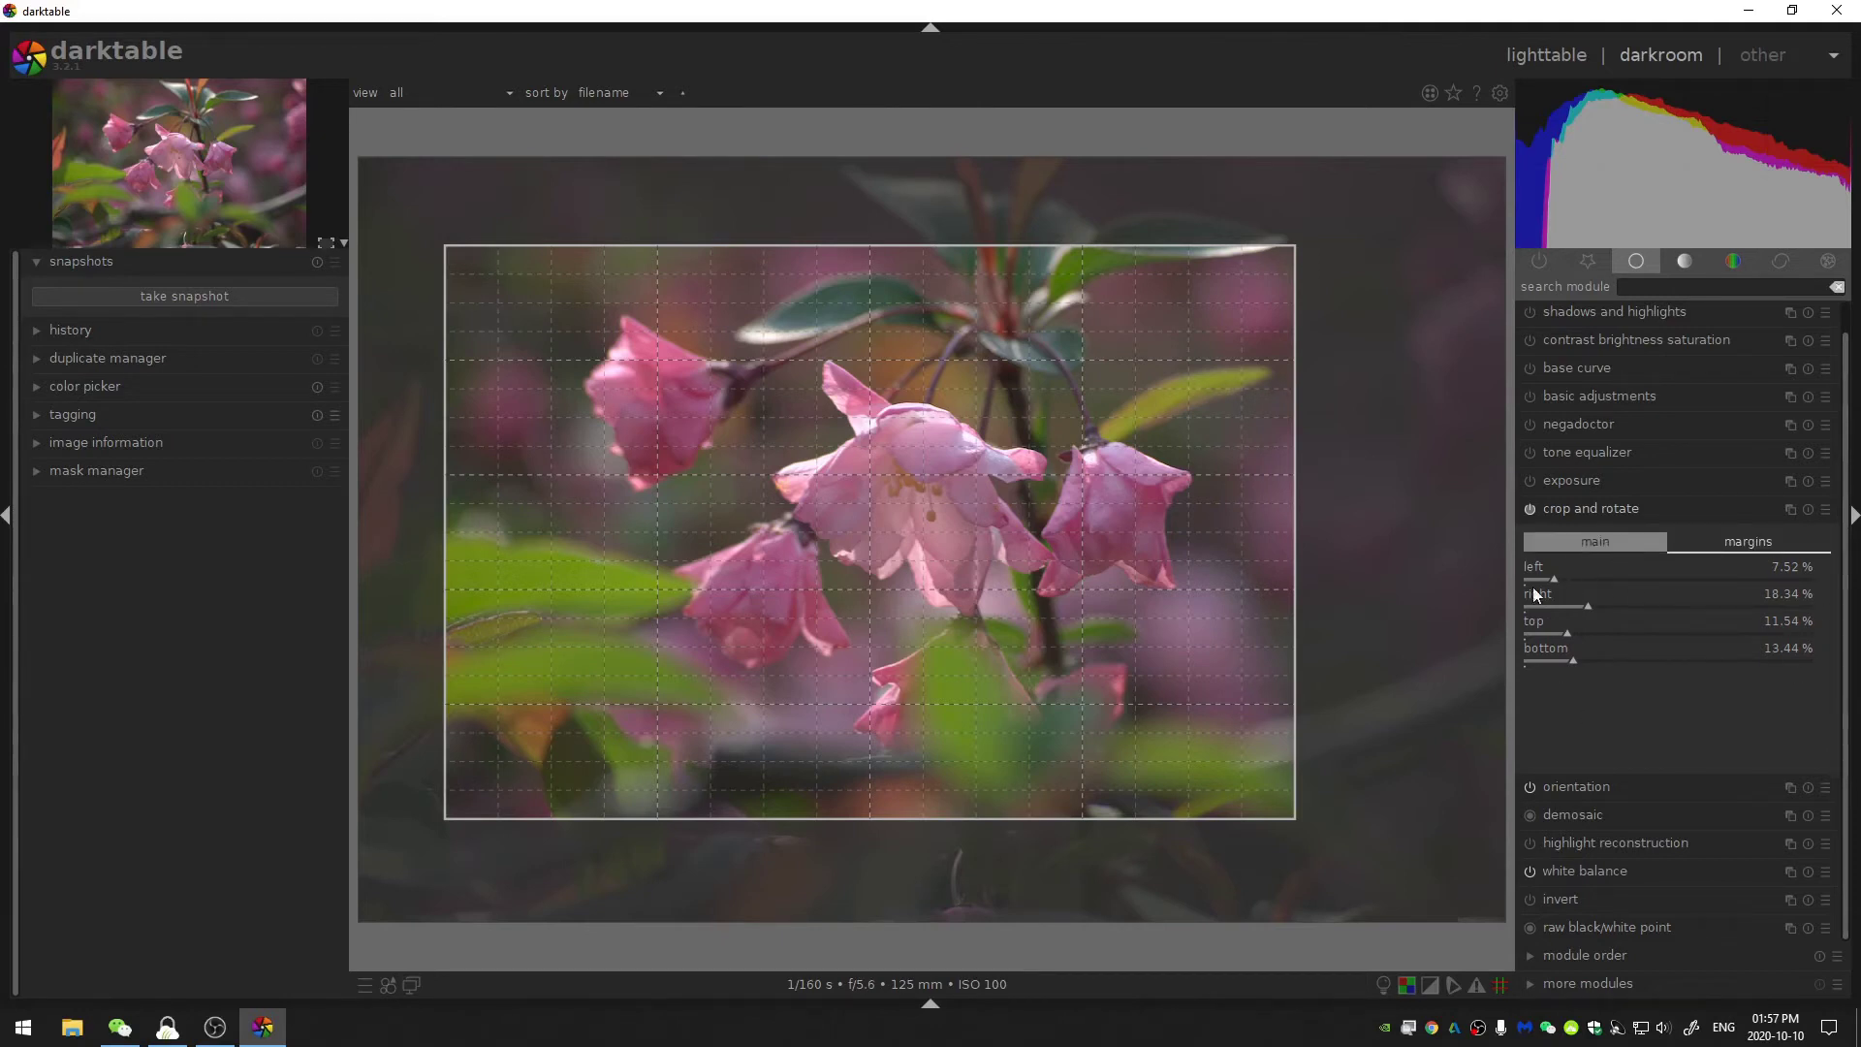
Back in the main crop settings, try a horizontal flip, no flip, then horizontal again
{"action": "left_click", "coordinate": [1599, 545]}
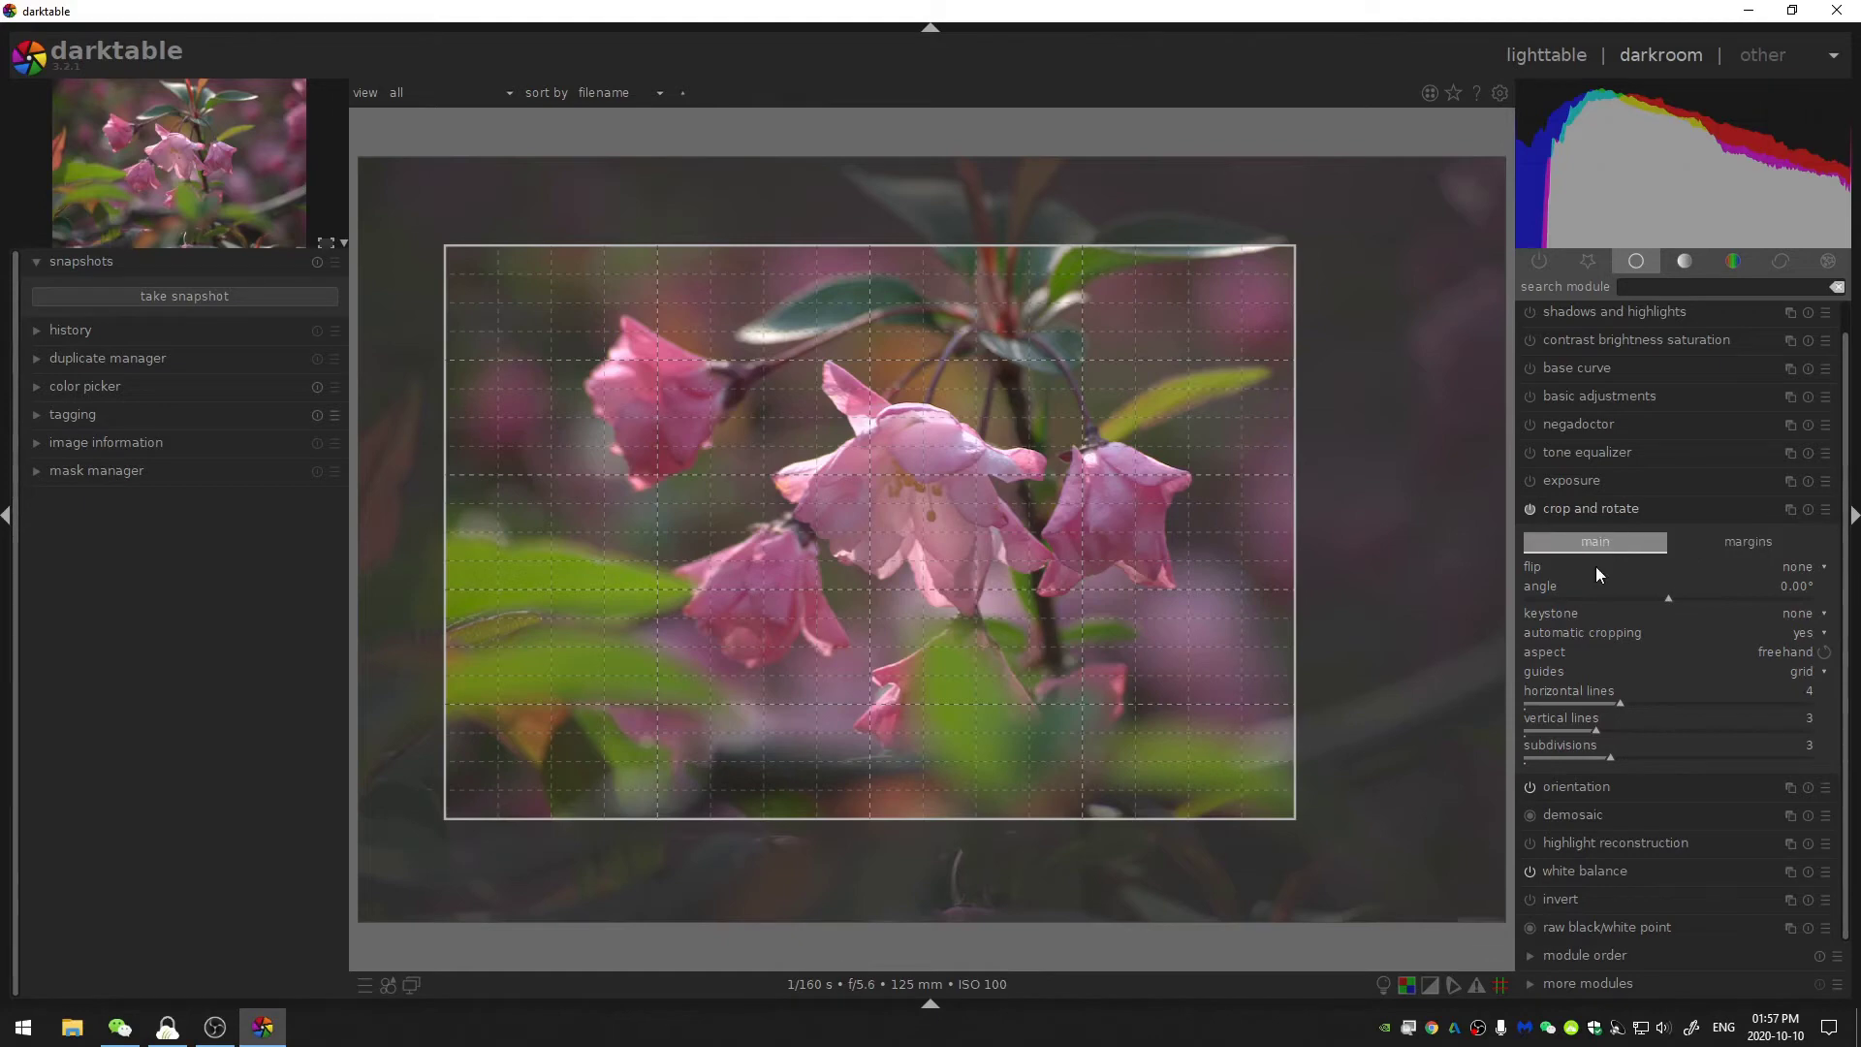
{"action": "left_click", "coordinate": [1795, 567]}
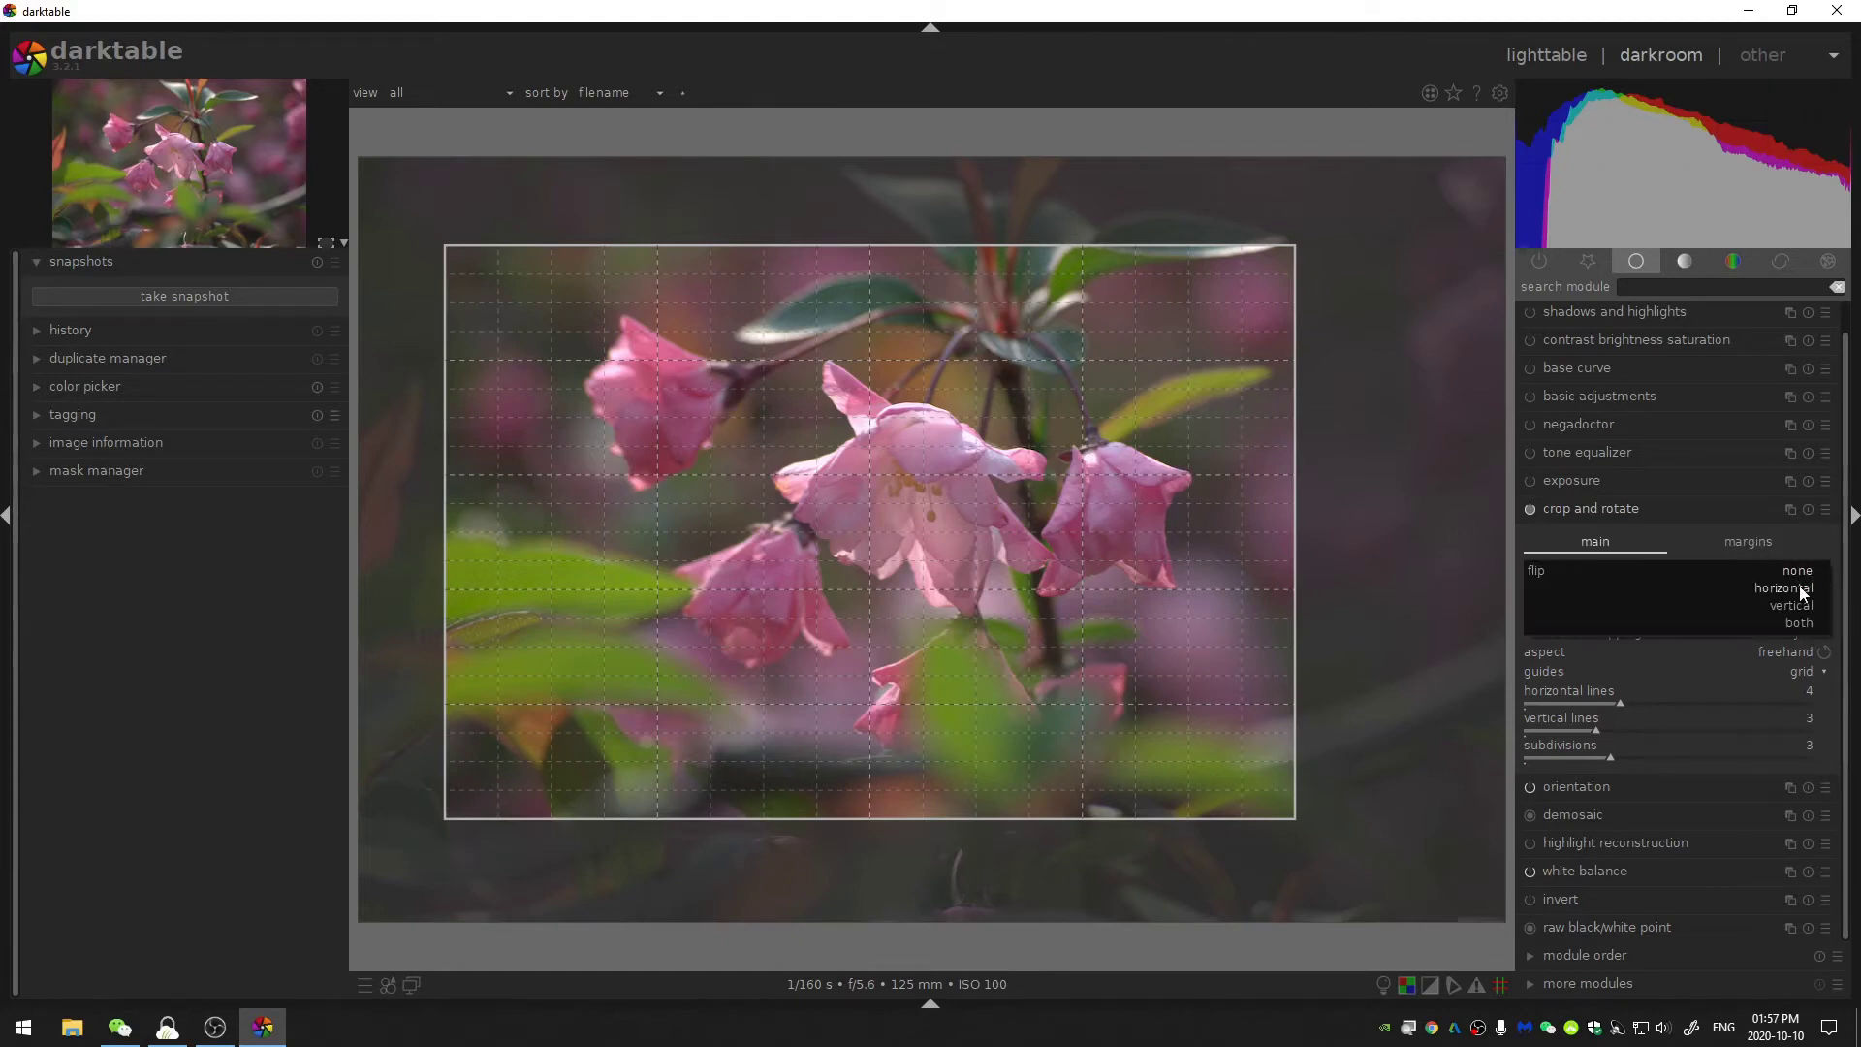
{"action": "left_click", "coordinate": [1798, 585]}
{"action": "left_click", "coordinate": [1798, 572]}
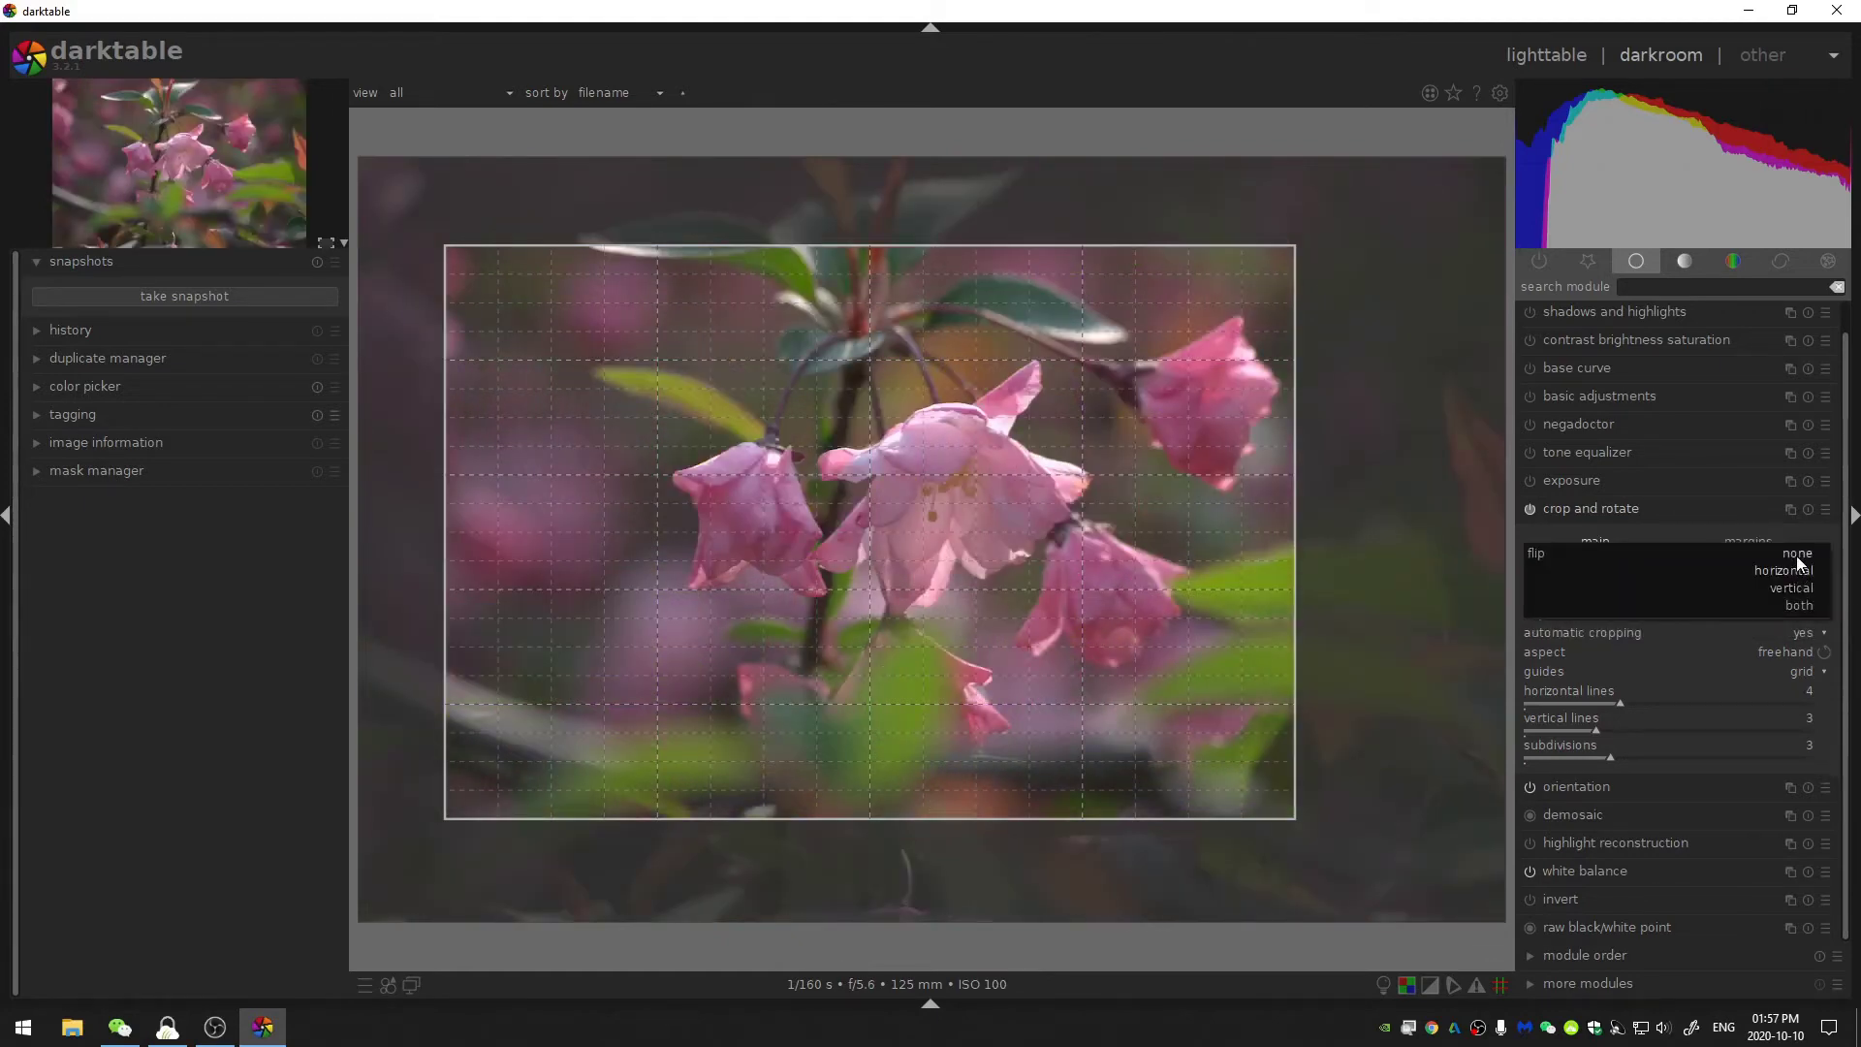
{"action": "left_click", "coordinate": [1798, 558]}
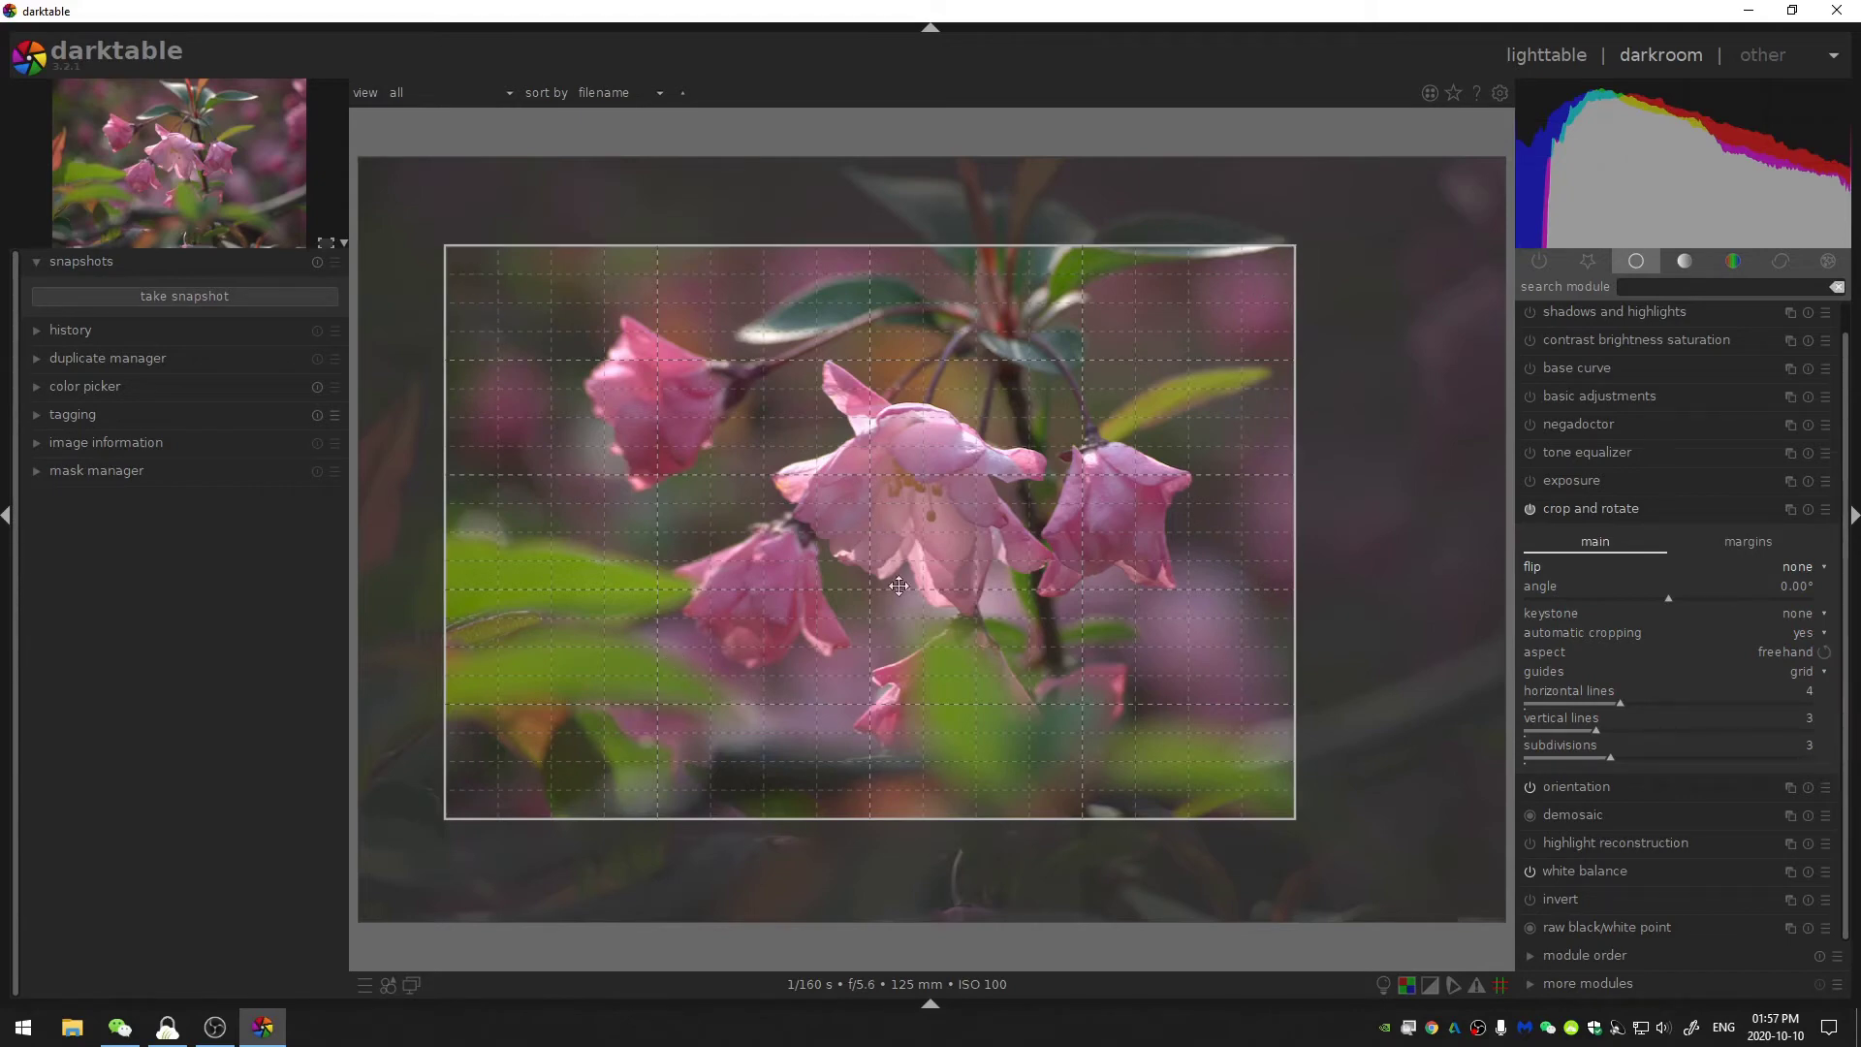
{"action": "left_click", "coordinate": [1797, 564]}
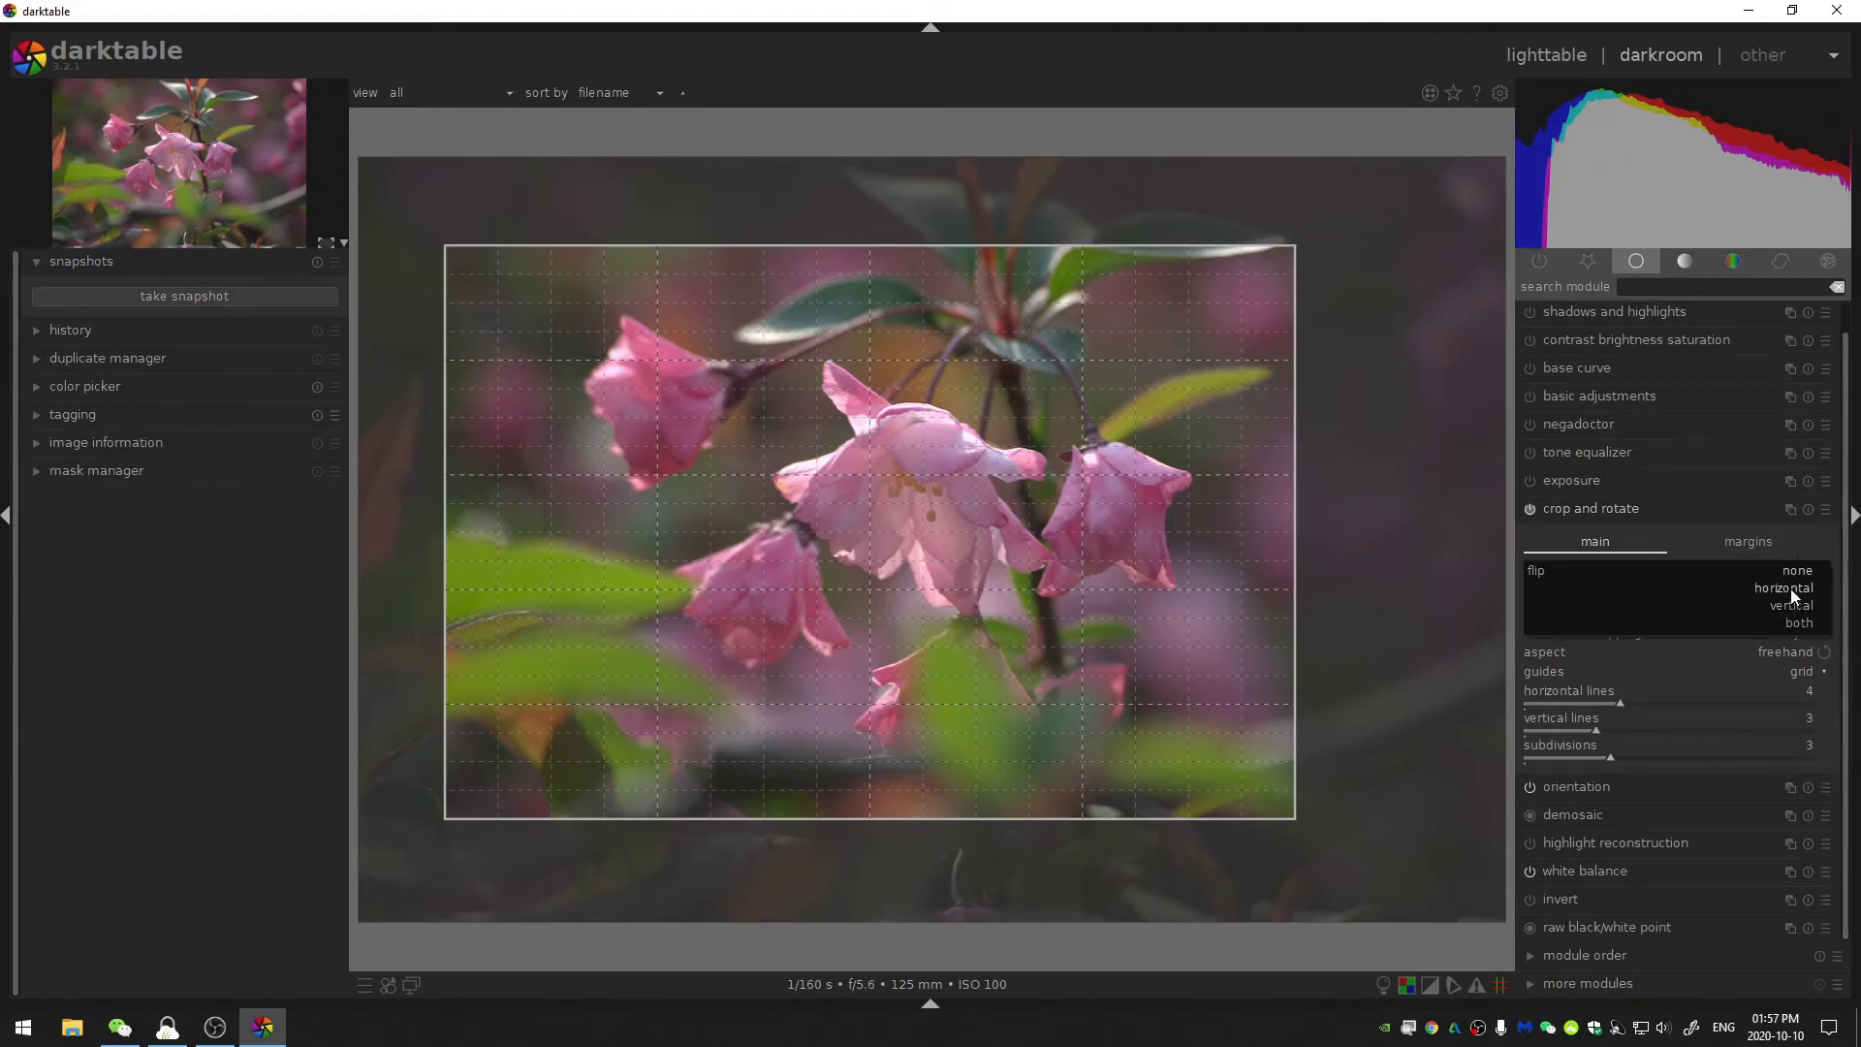
{"action": "left_click", "coordinate": [1788, 587]}
Try vertical and both-ways flips, then settle on a horizontal flip
{"action": "left_click", "coordinate": [1801, 566]}
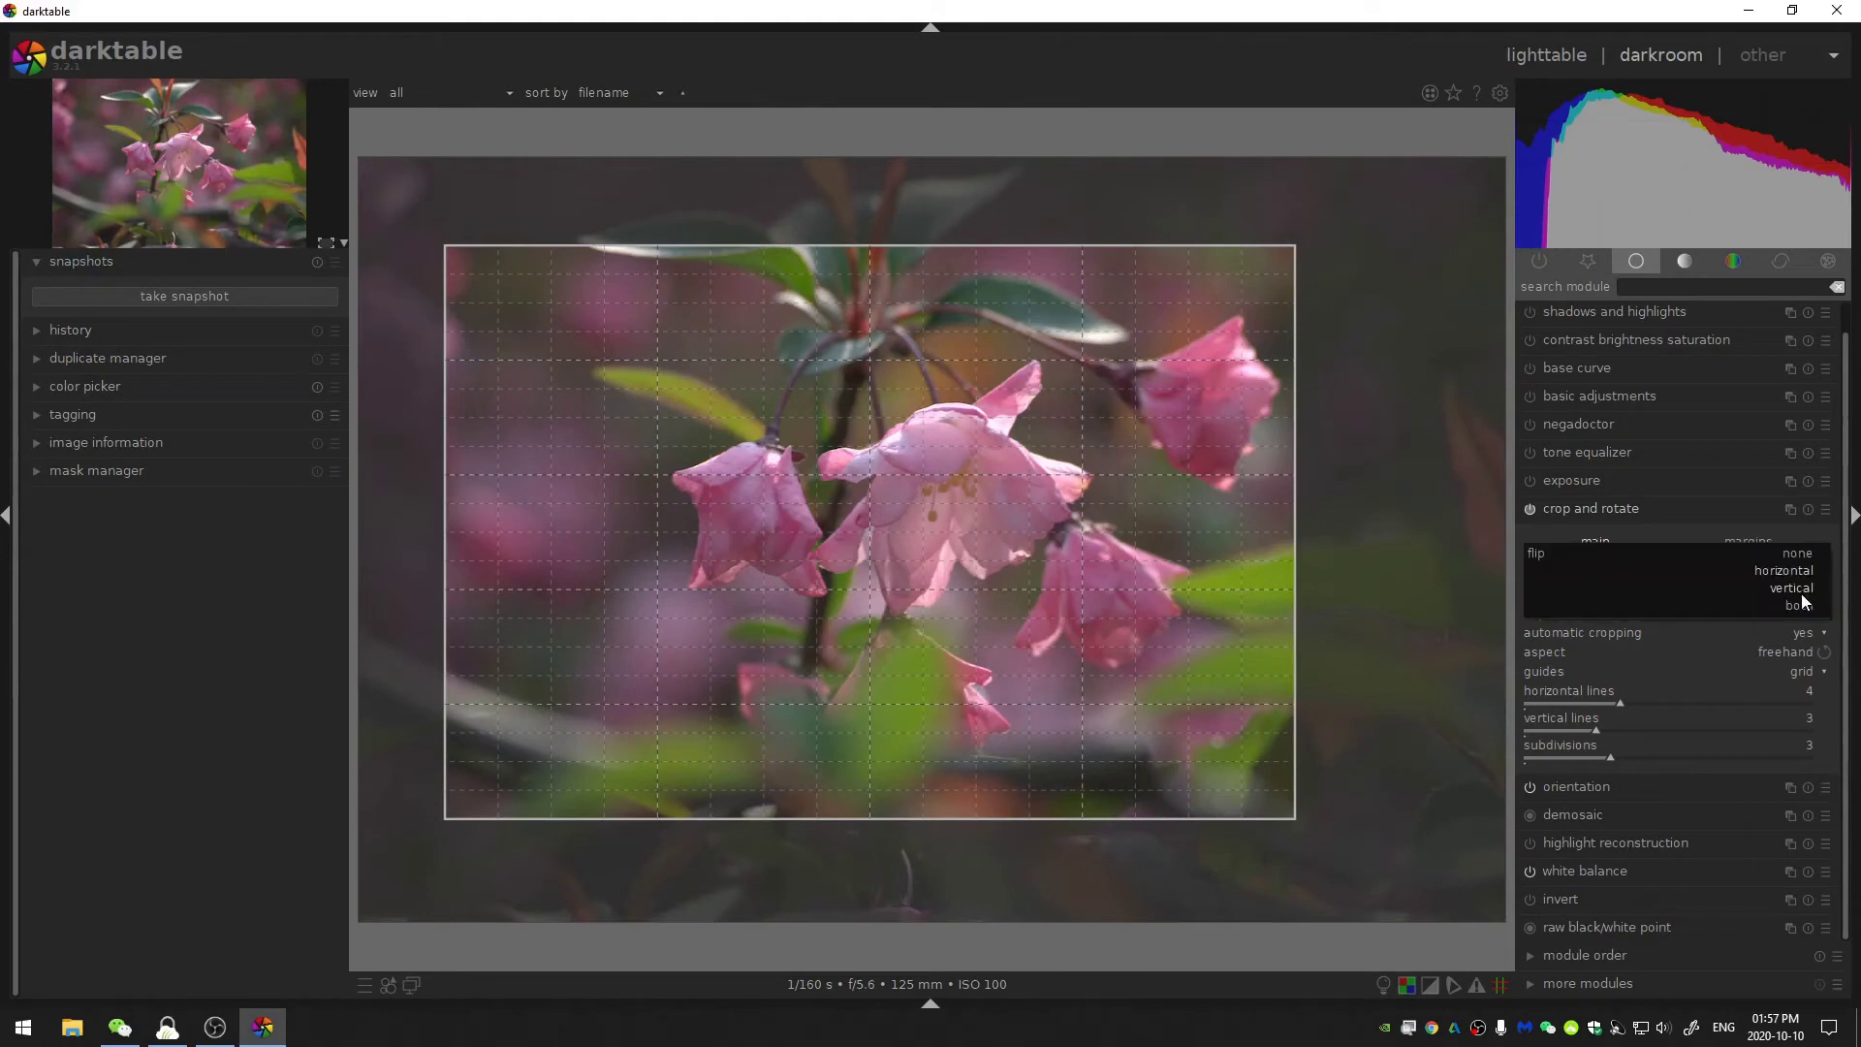
{"action": "left_click", "coordinate": [1801, 589]}
{"action": "left_click", "coordinate": [1796, 566]}
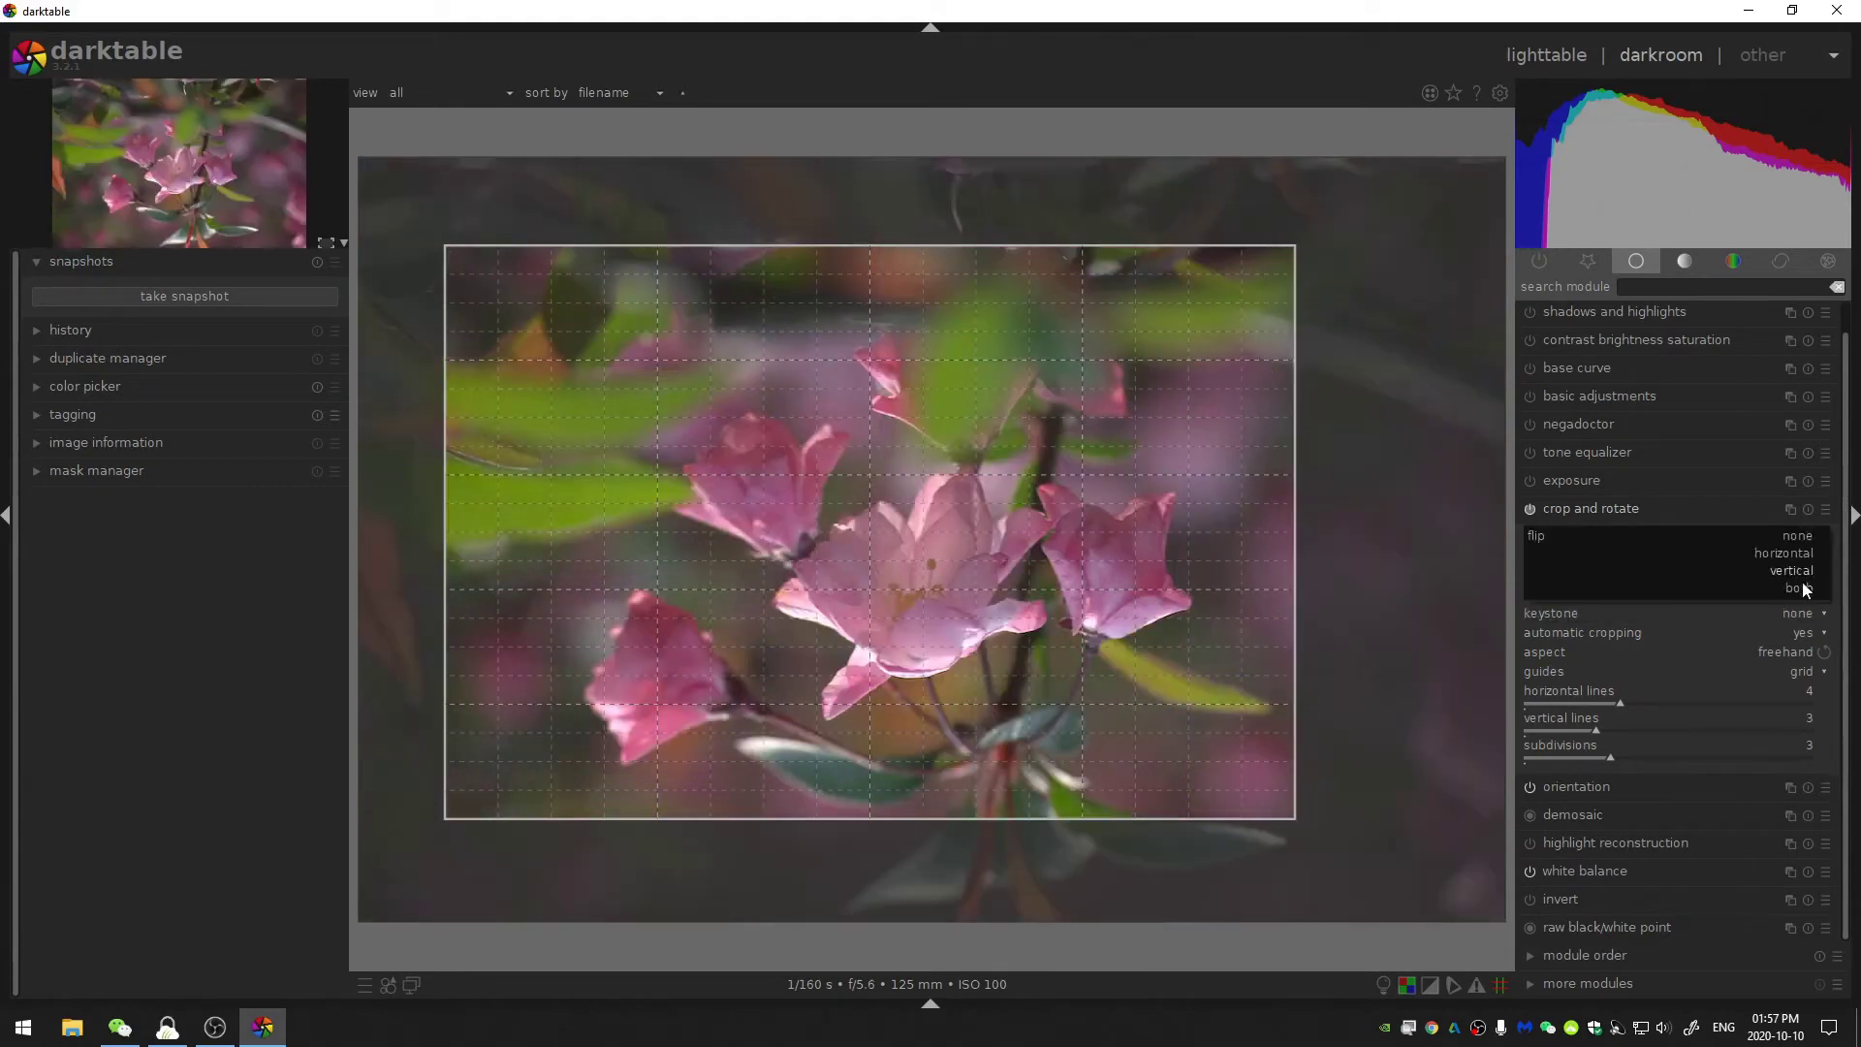
{"action": "left_click", "coordinate": [1804, 587]}
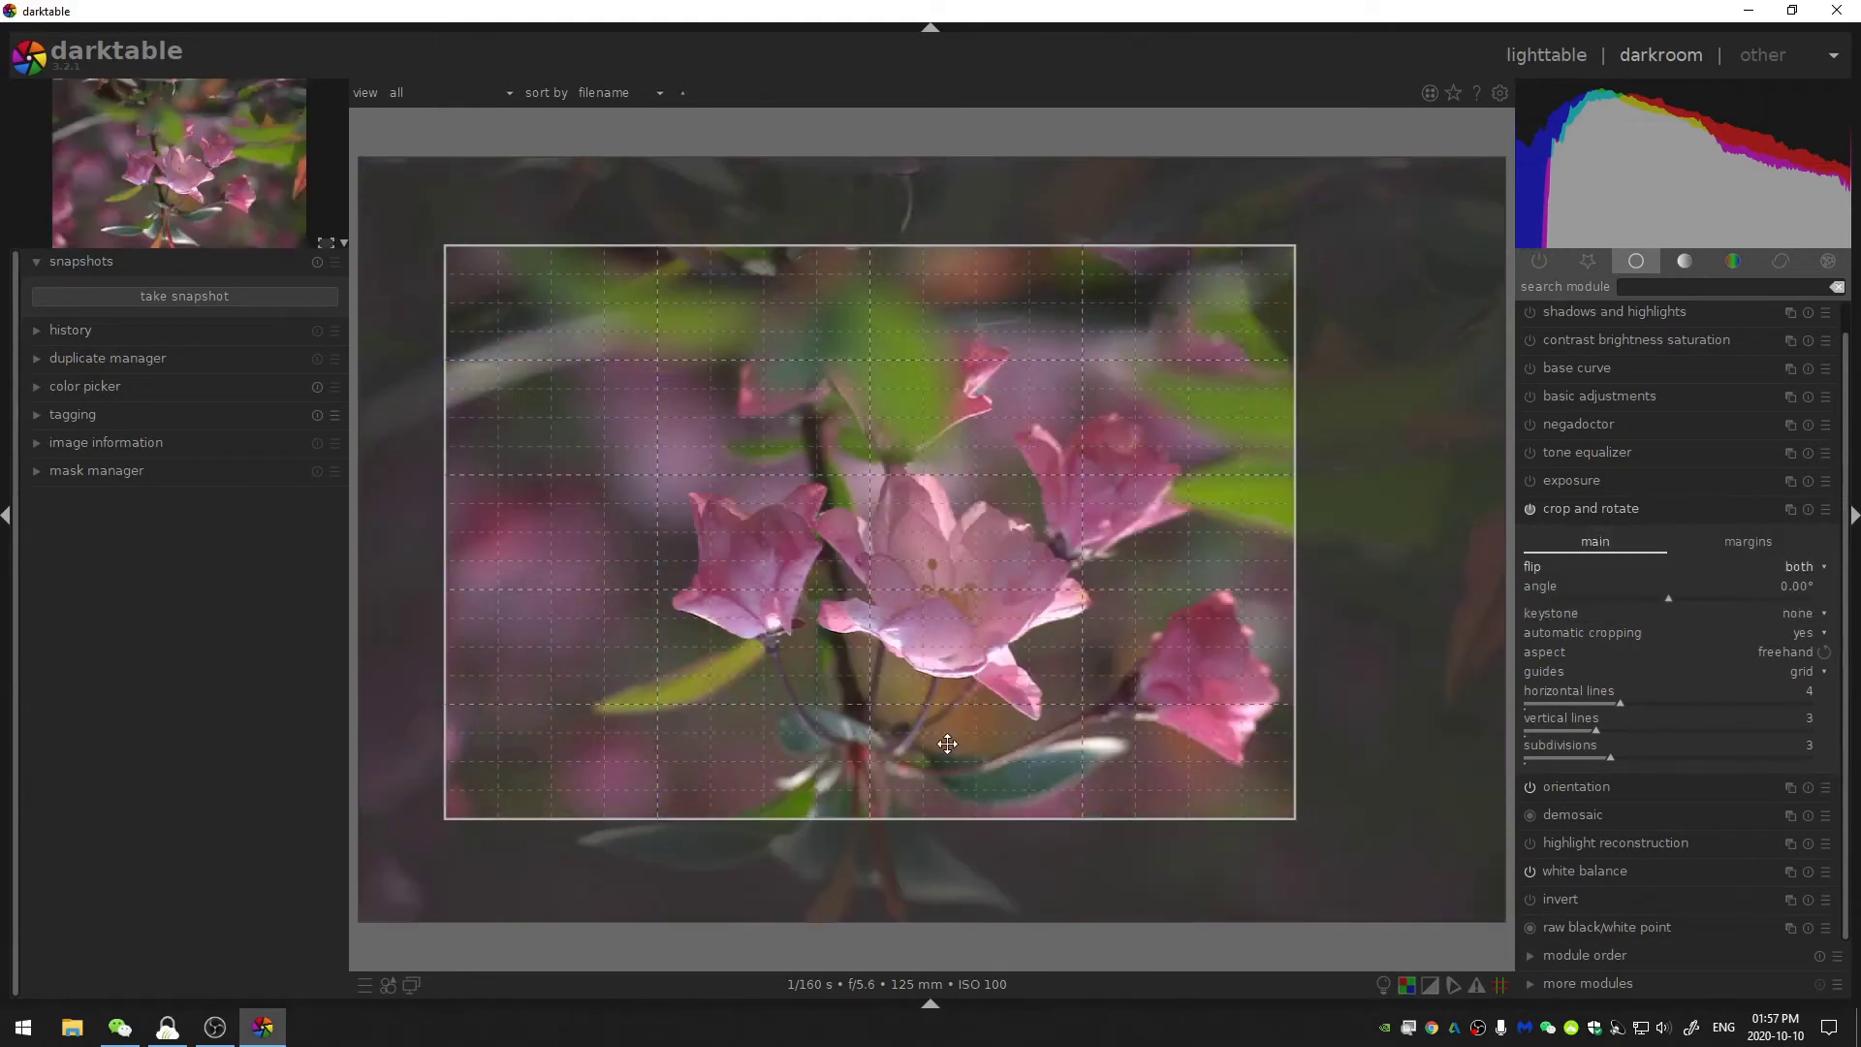
{"action": "left_click", "coordinate": [1804, 567]}
{"action": "left_click", "coordinate": [1799, 535]}
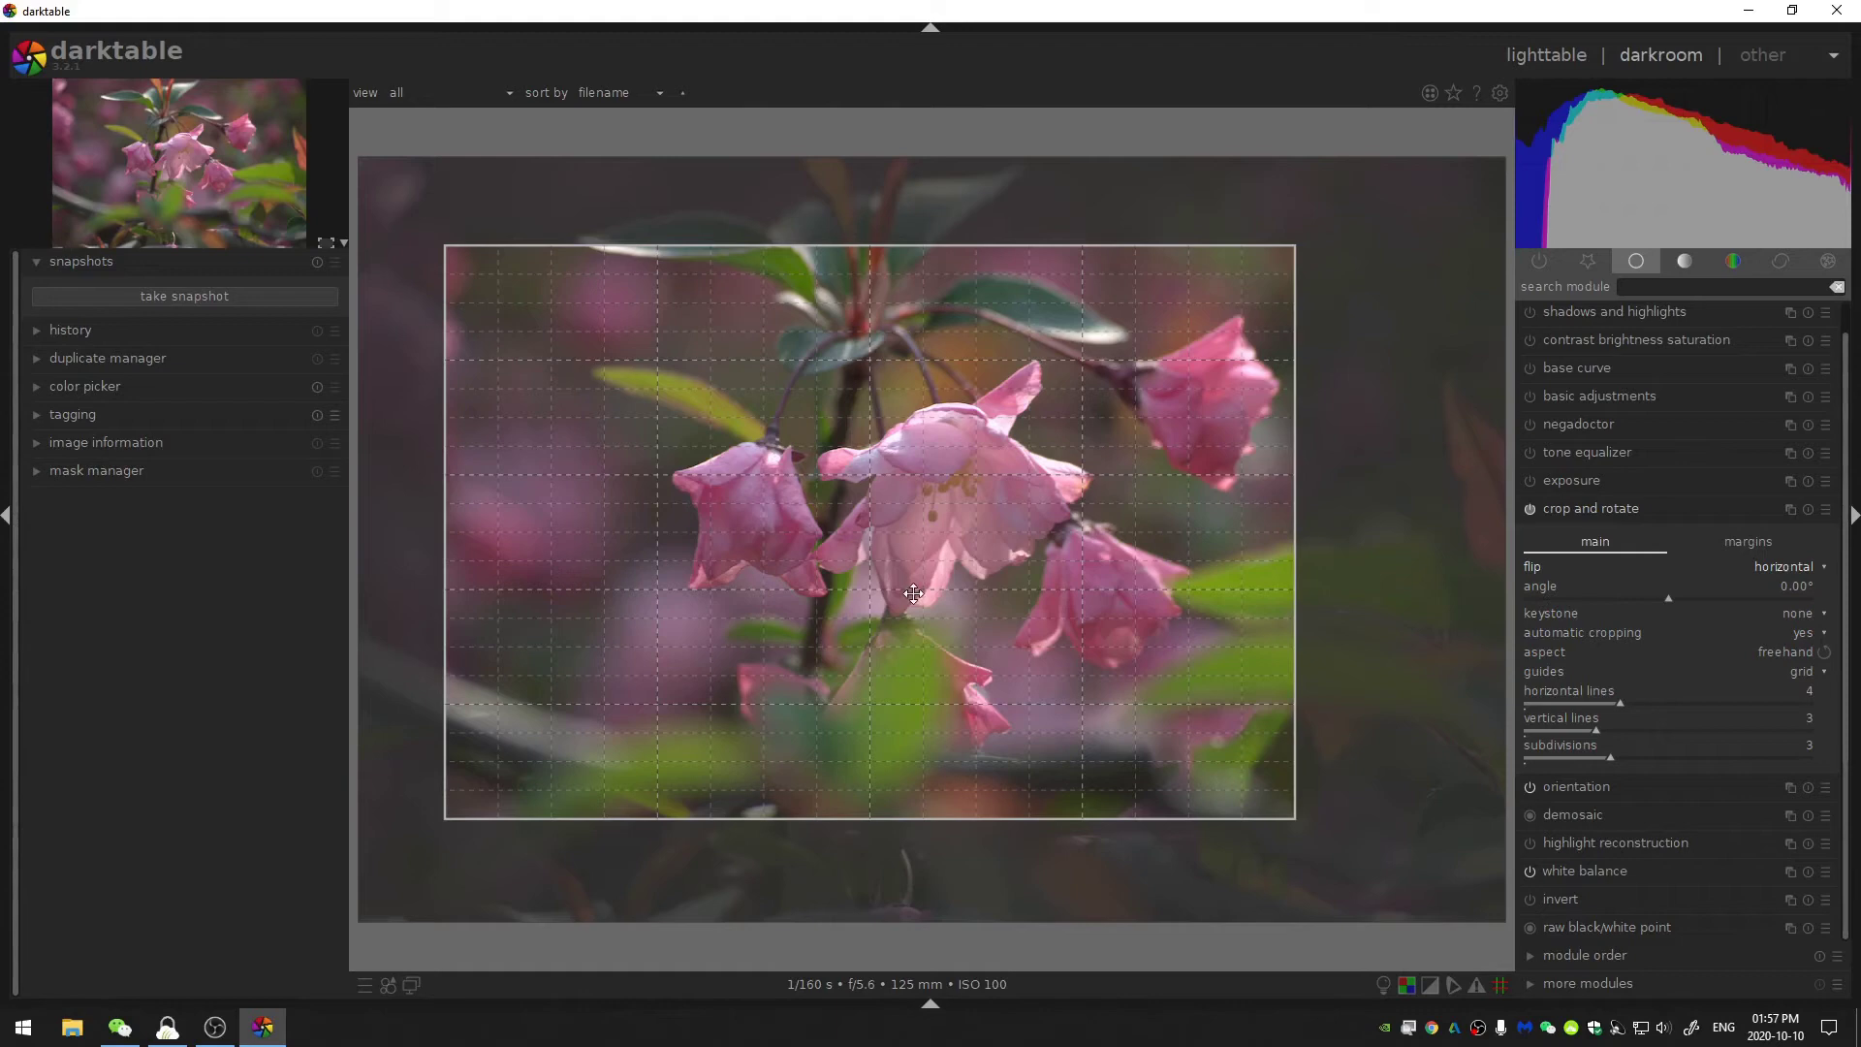
Rotate with the angle slider, reset it to 0°, then straighten with a drawn line to 13.85°
{"action": "left_click_drag", "start_coordinate": [1805, 585], "coordinate": [1668, 682]}
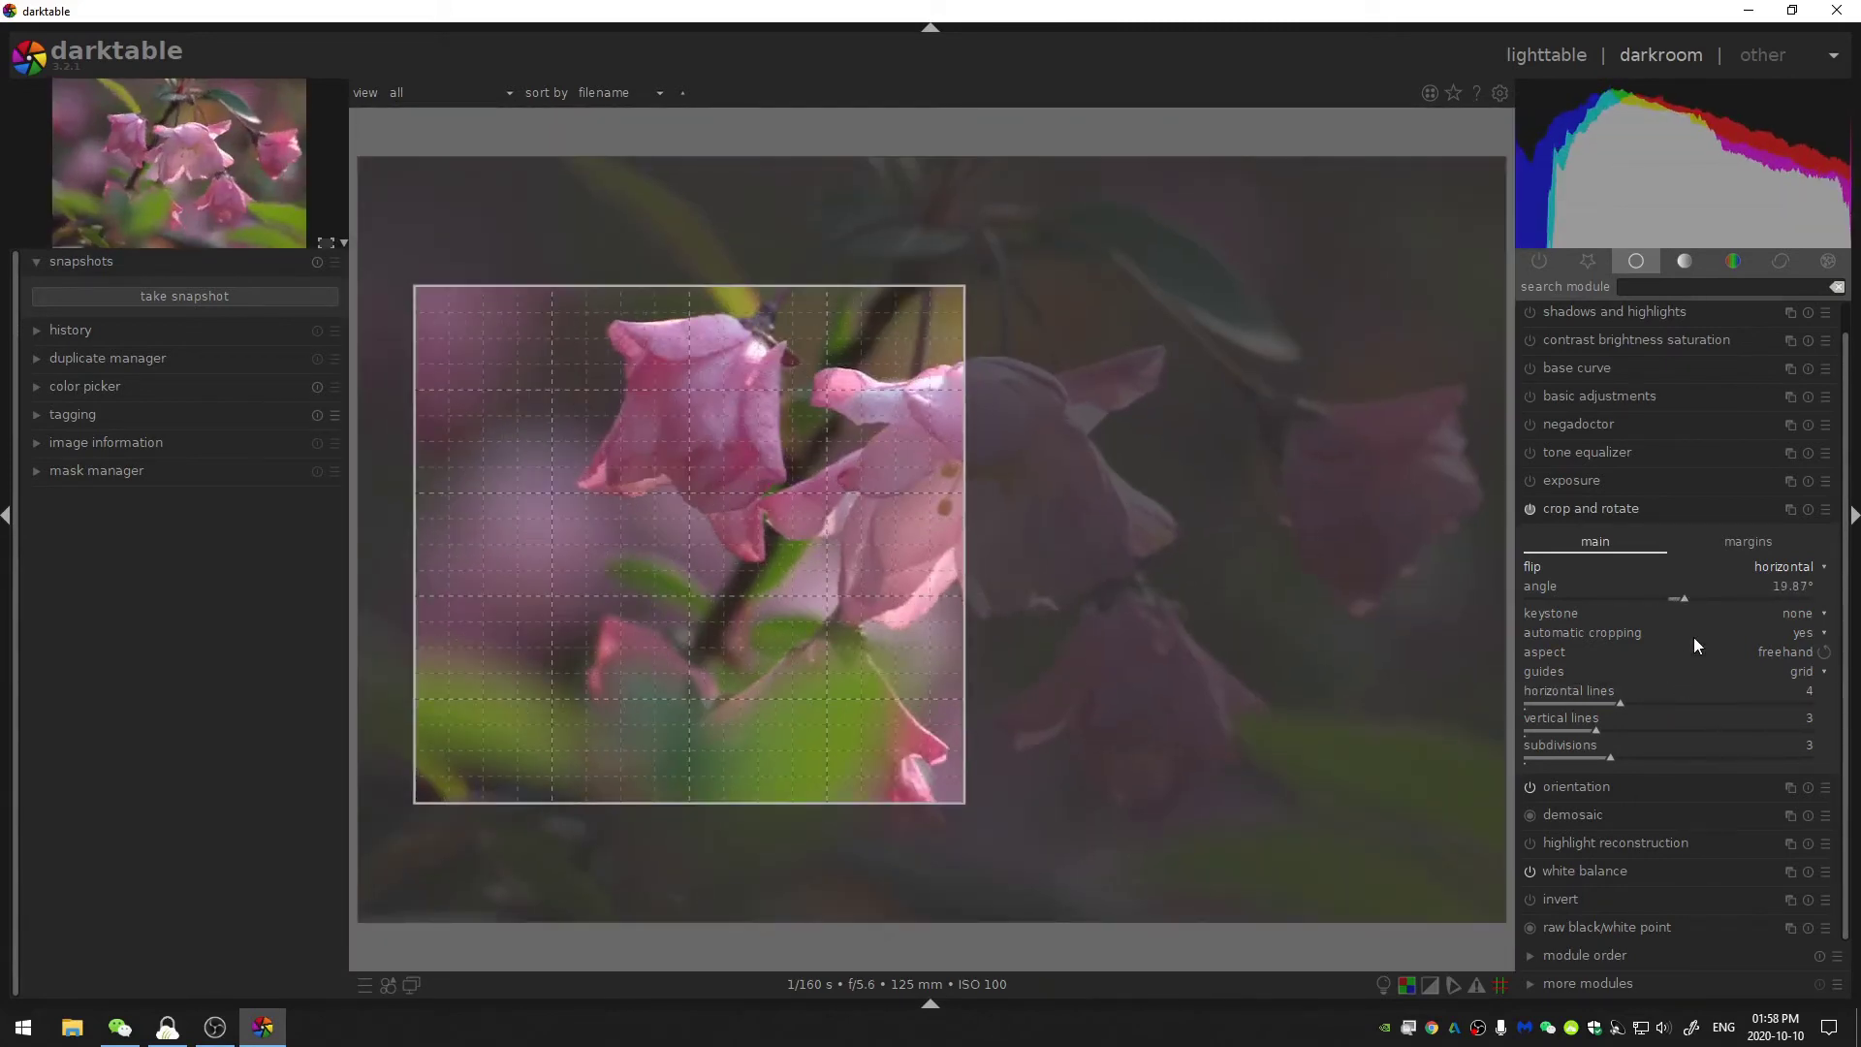
{"action": "double_click", "coordinate": [1789, 583]}
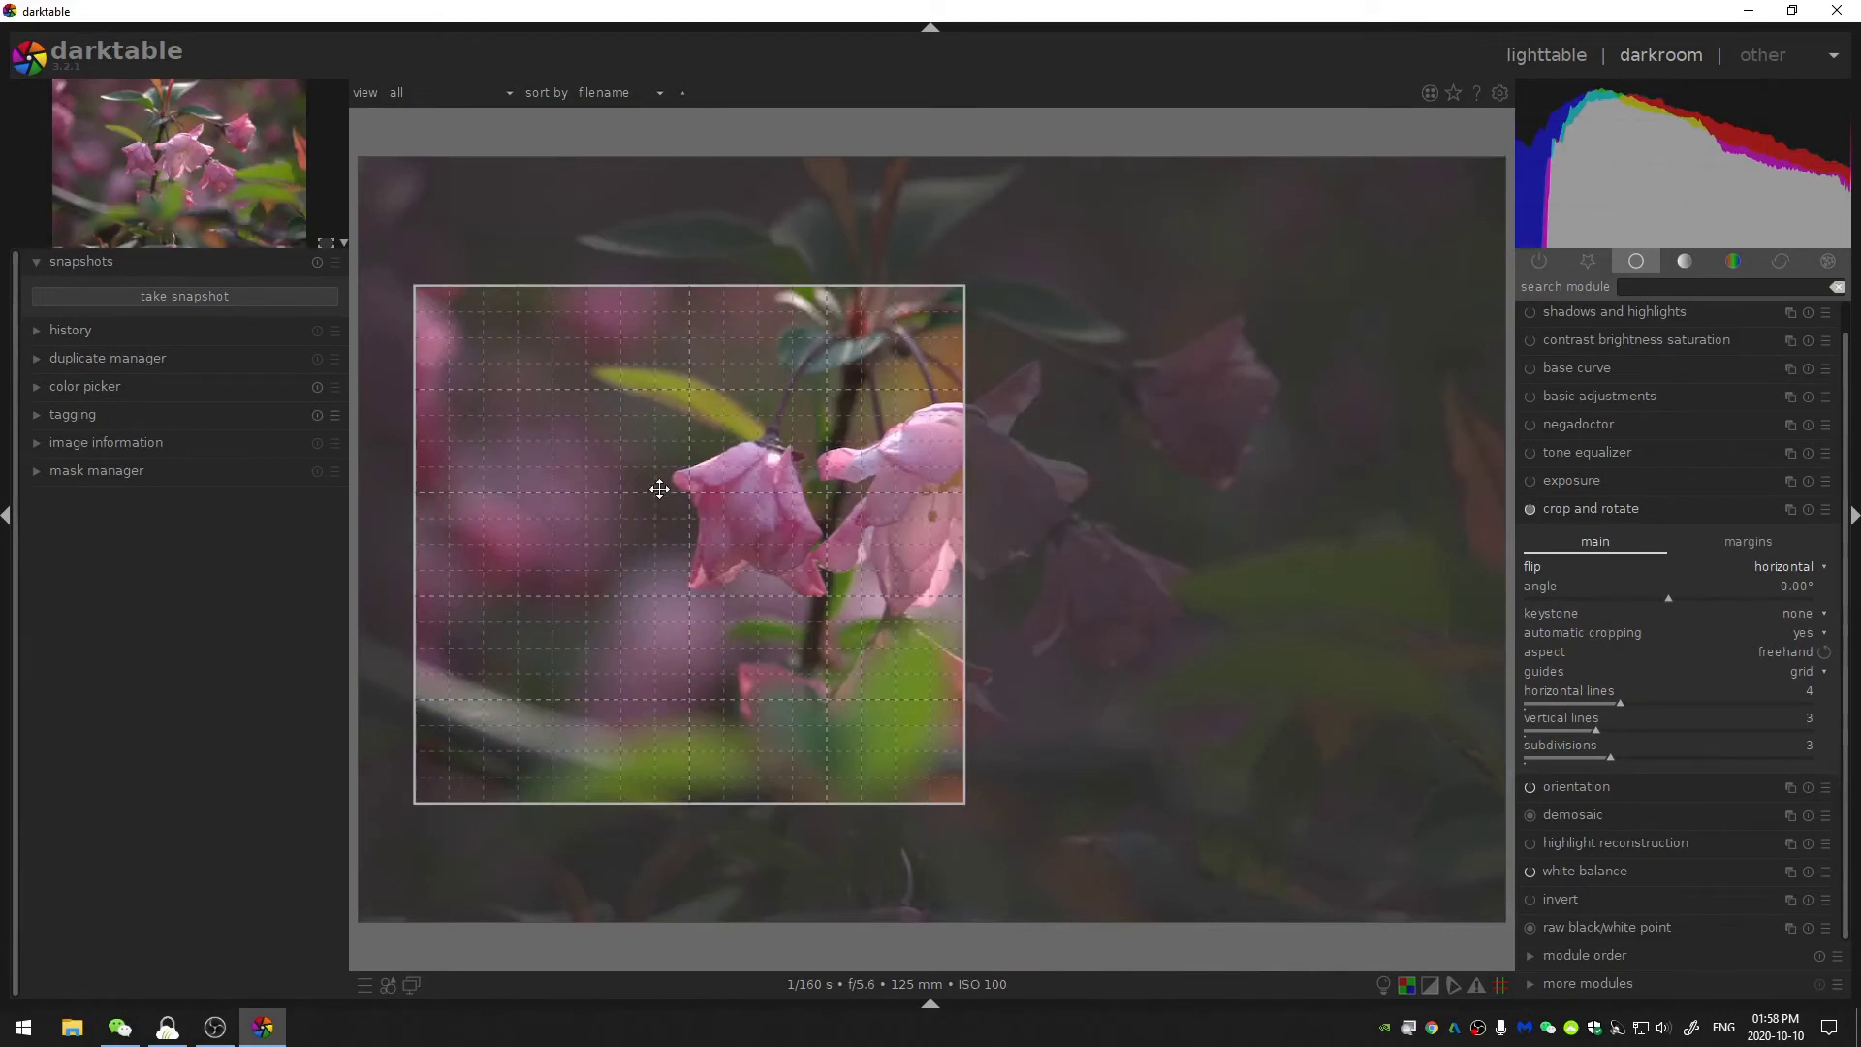
{"action": "left_click_drag", "start_coordinate": [656, 486], "coordinate": [822, 508]}
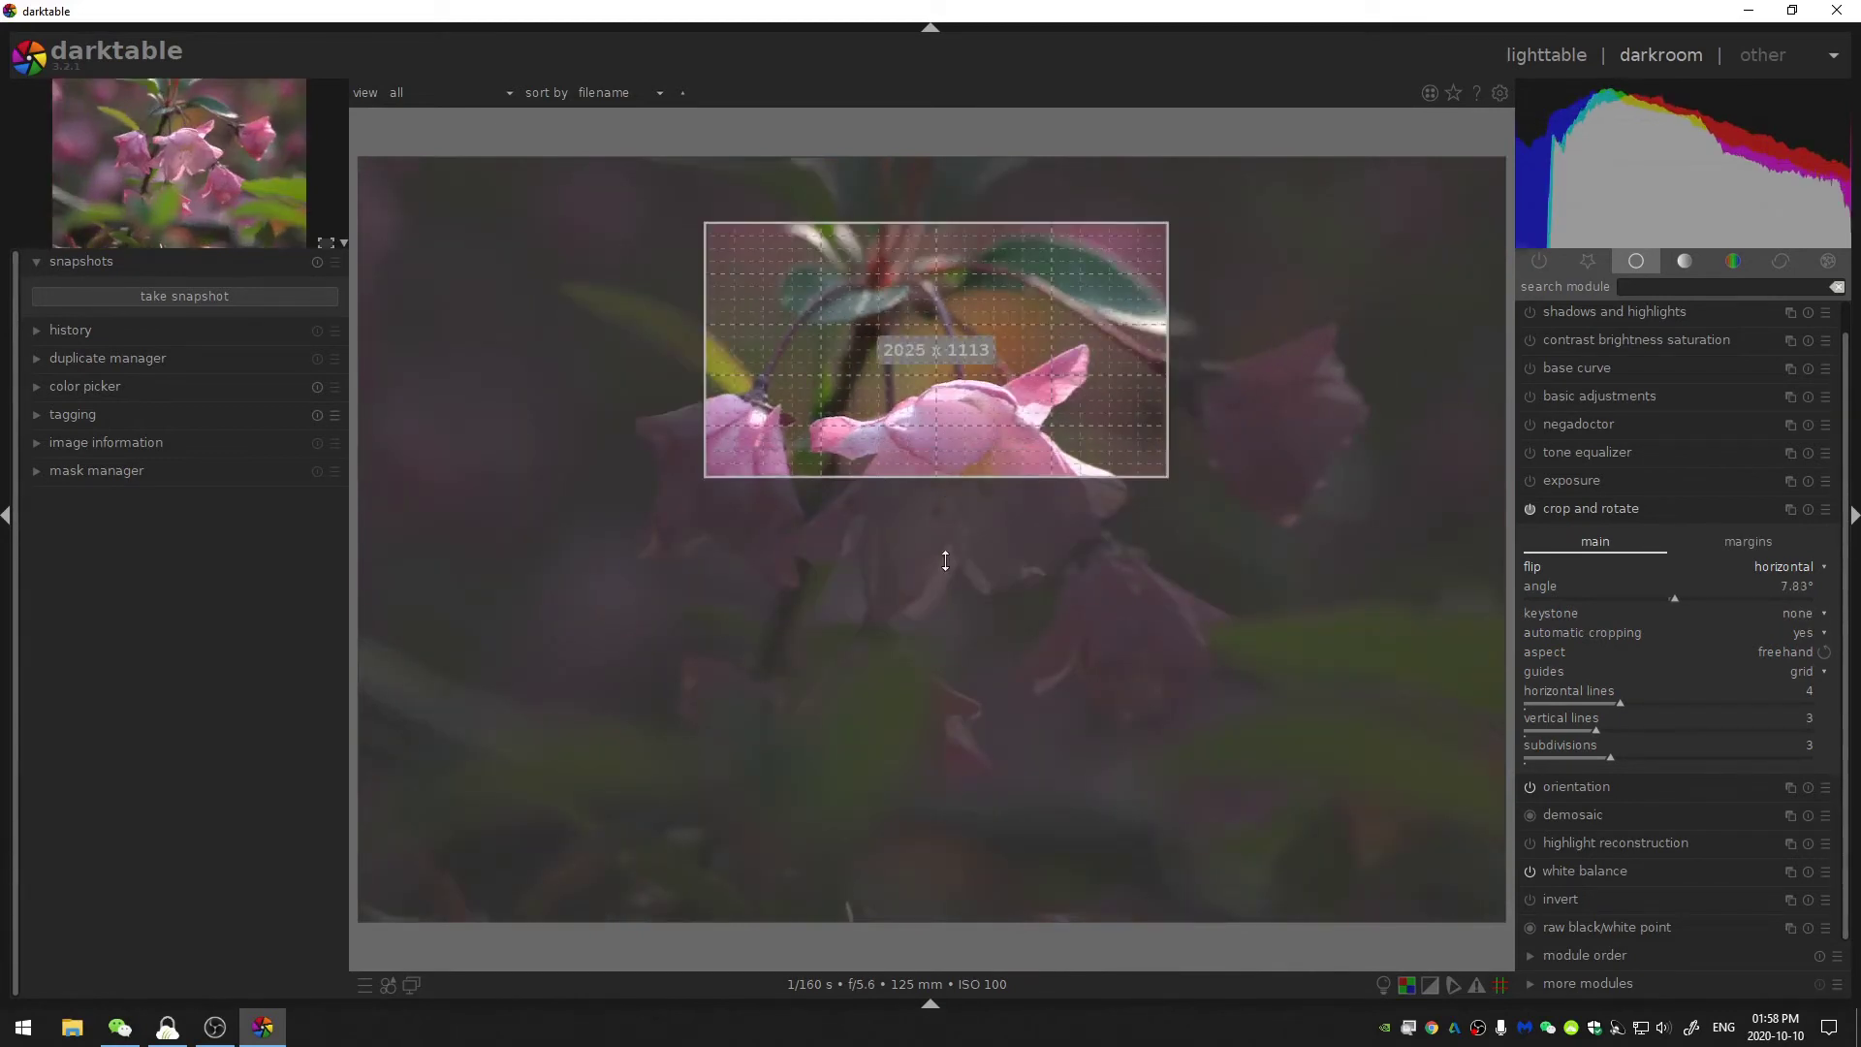
{"action": "left_click_drag", "start_coordinate": [954, 505], "coordinate": [947, 436]}
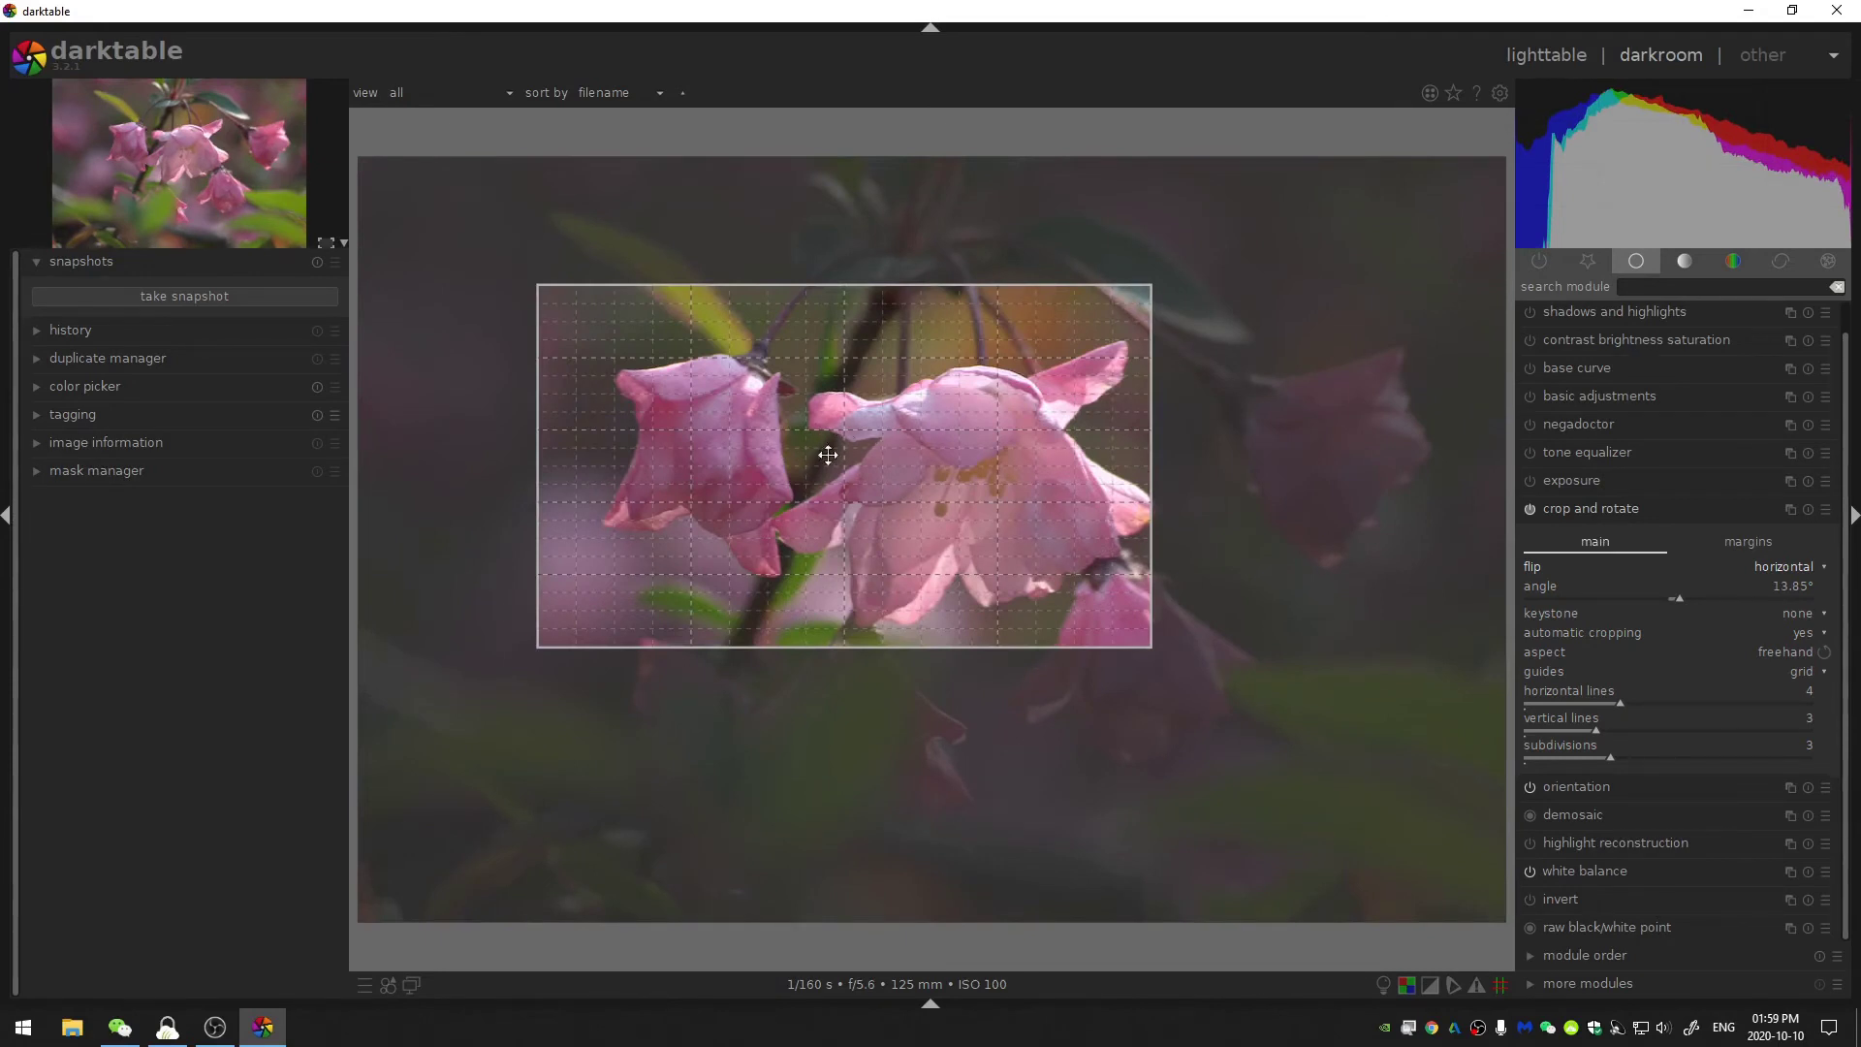
Move the crop frame and extend its top and bottom edges into a tall frame, then reset the module
{"action": "left_click_drag", "start_coordinate": [831, 449], "coordinate": [914, 530]}
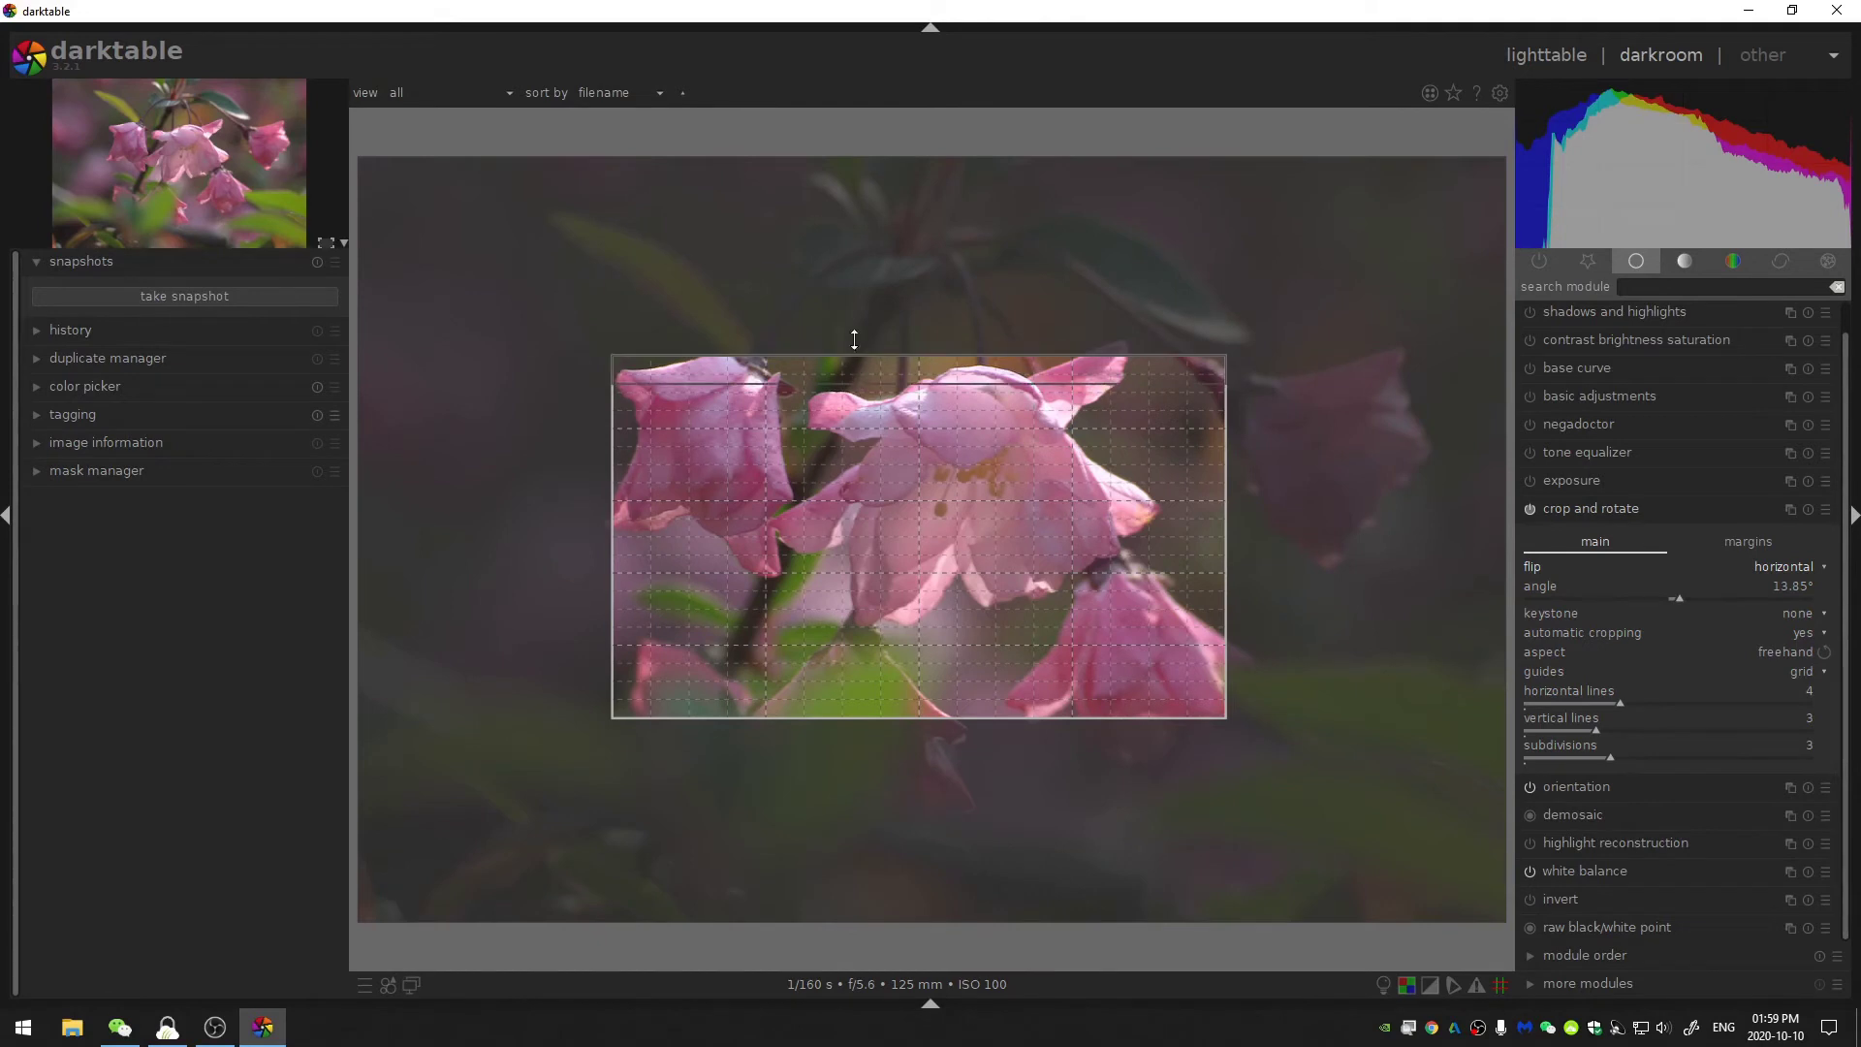
{"action": "left_click_drag", "start_coordinate": [855, 351], "coordinate": [858, 219]}
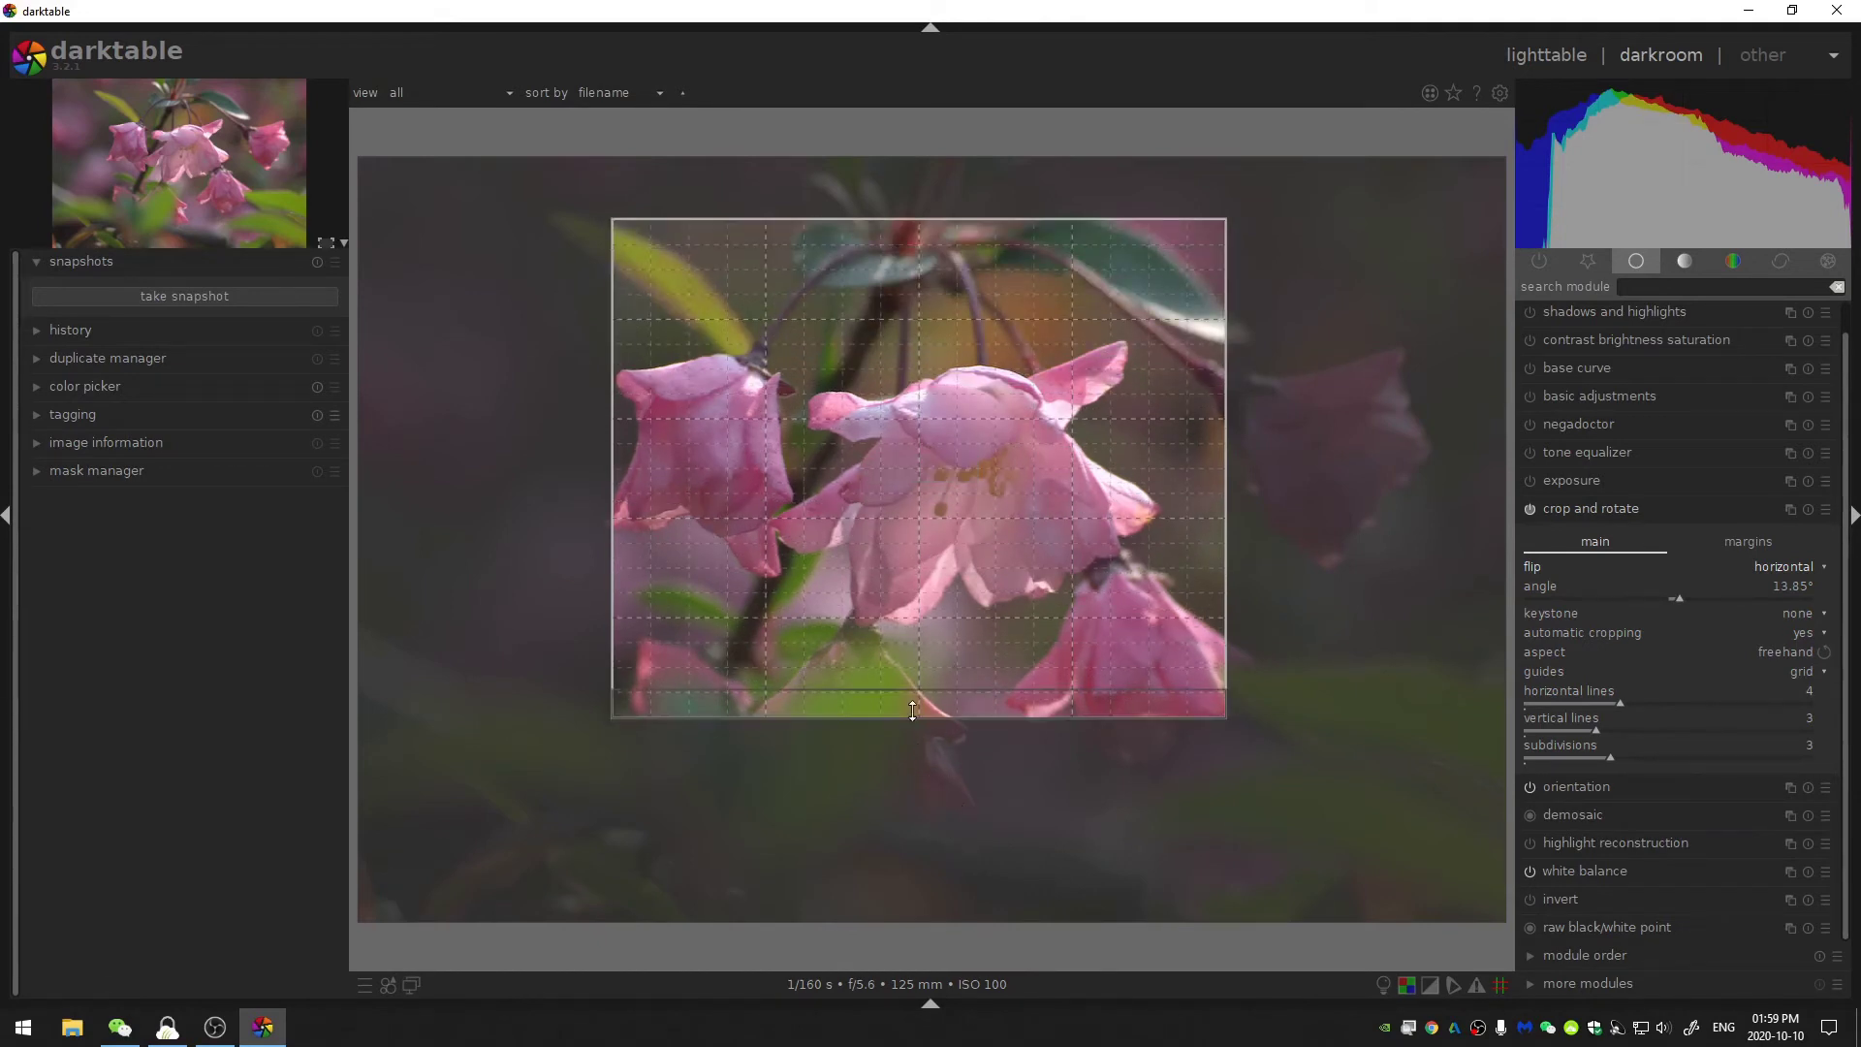
{"action": "left_click_drag", "start_coordinate": [919, 707], "coordinate": [921, 882]}
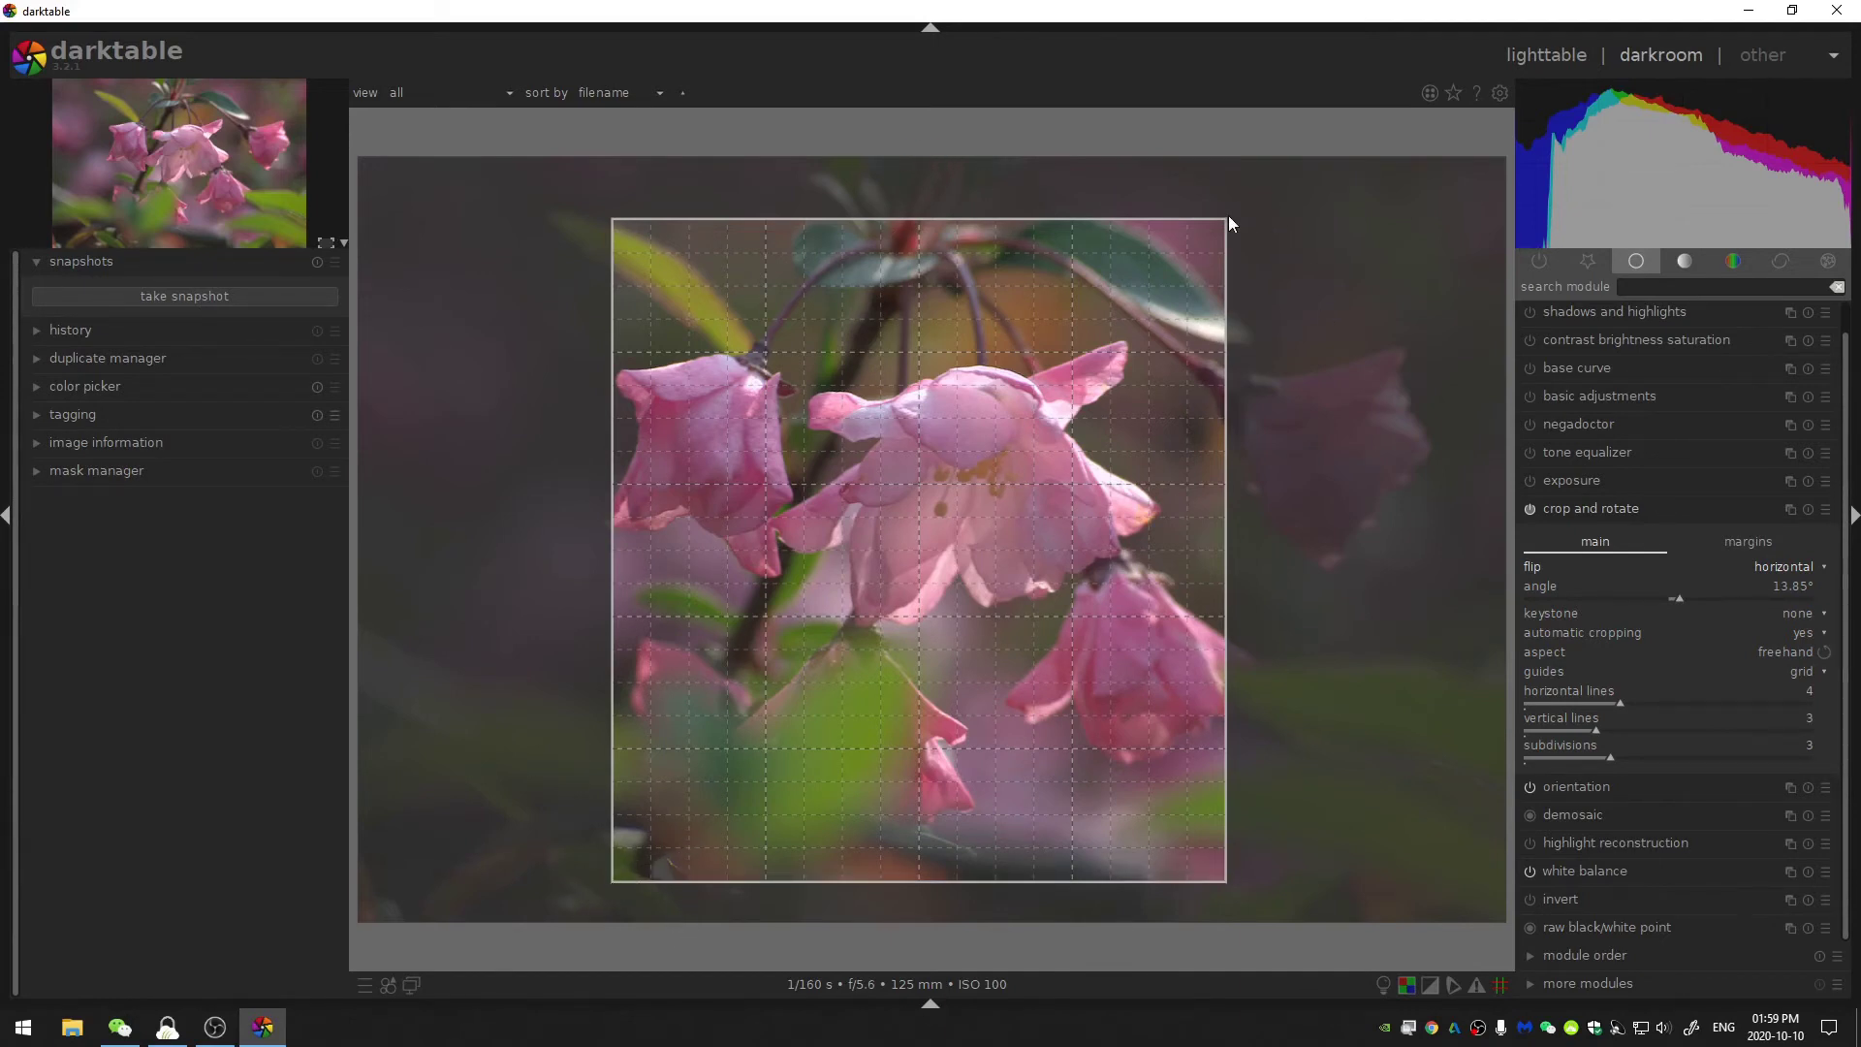
{"action": "left_click_drag", "start_coordinate": [1012, 503], "coordinate": [981, 514]}
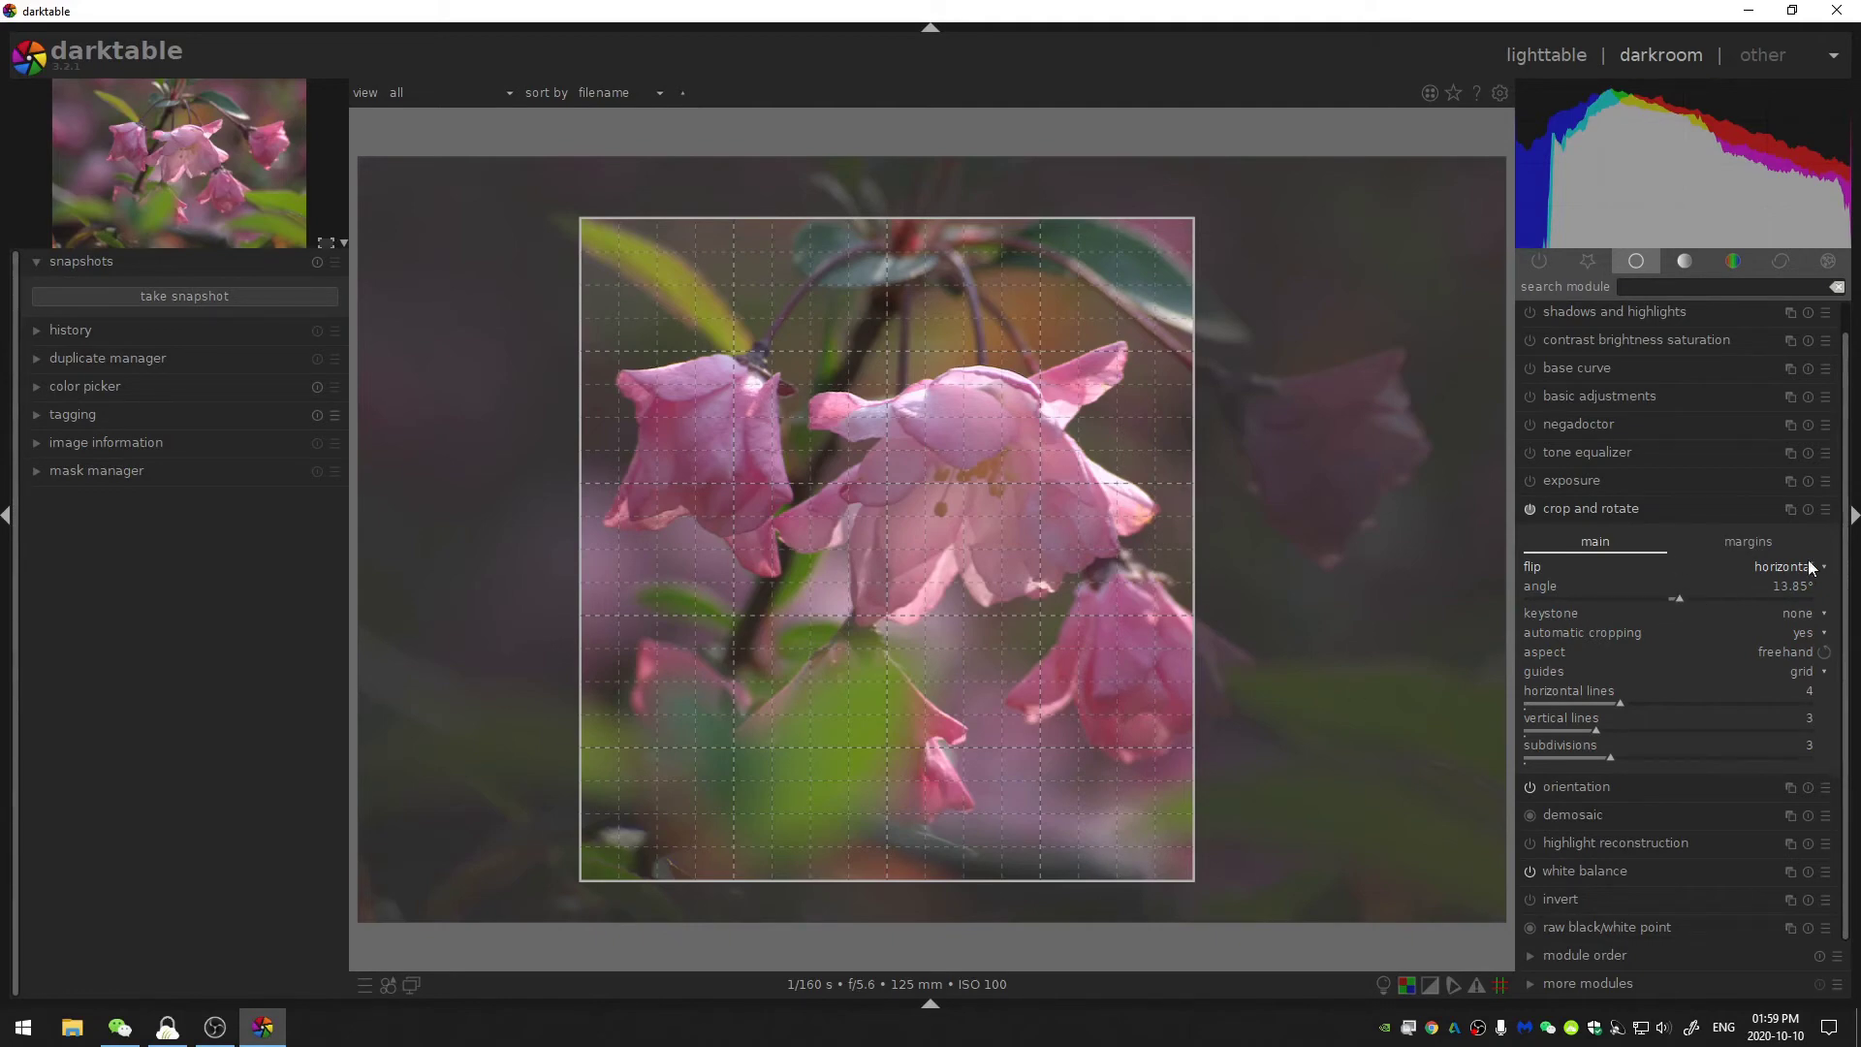
{"action": "left_click", "coordinate": [1807, 509]}
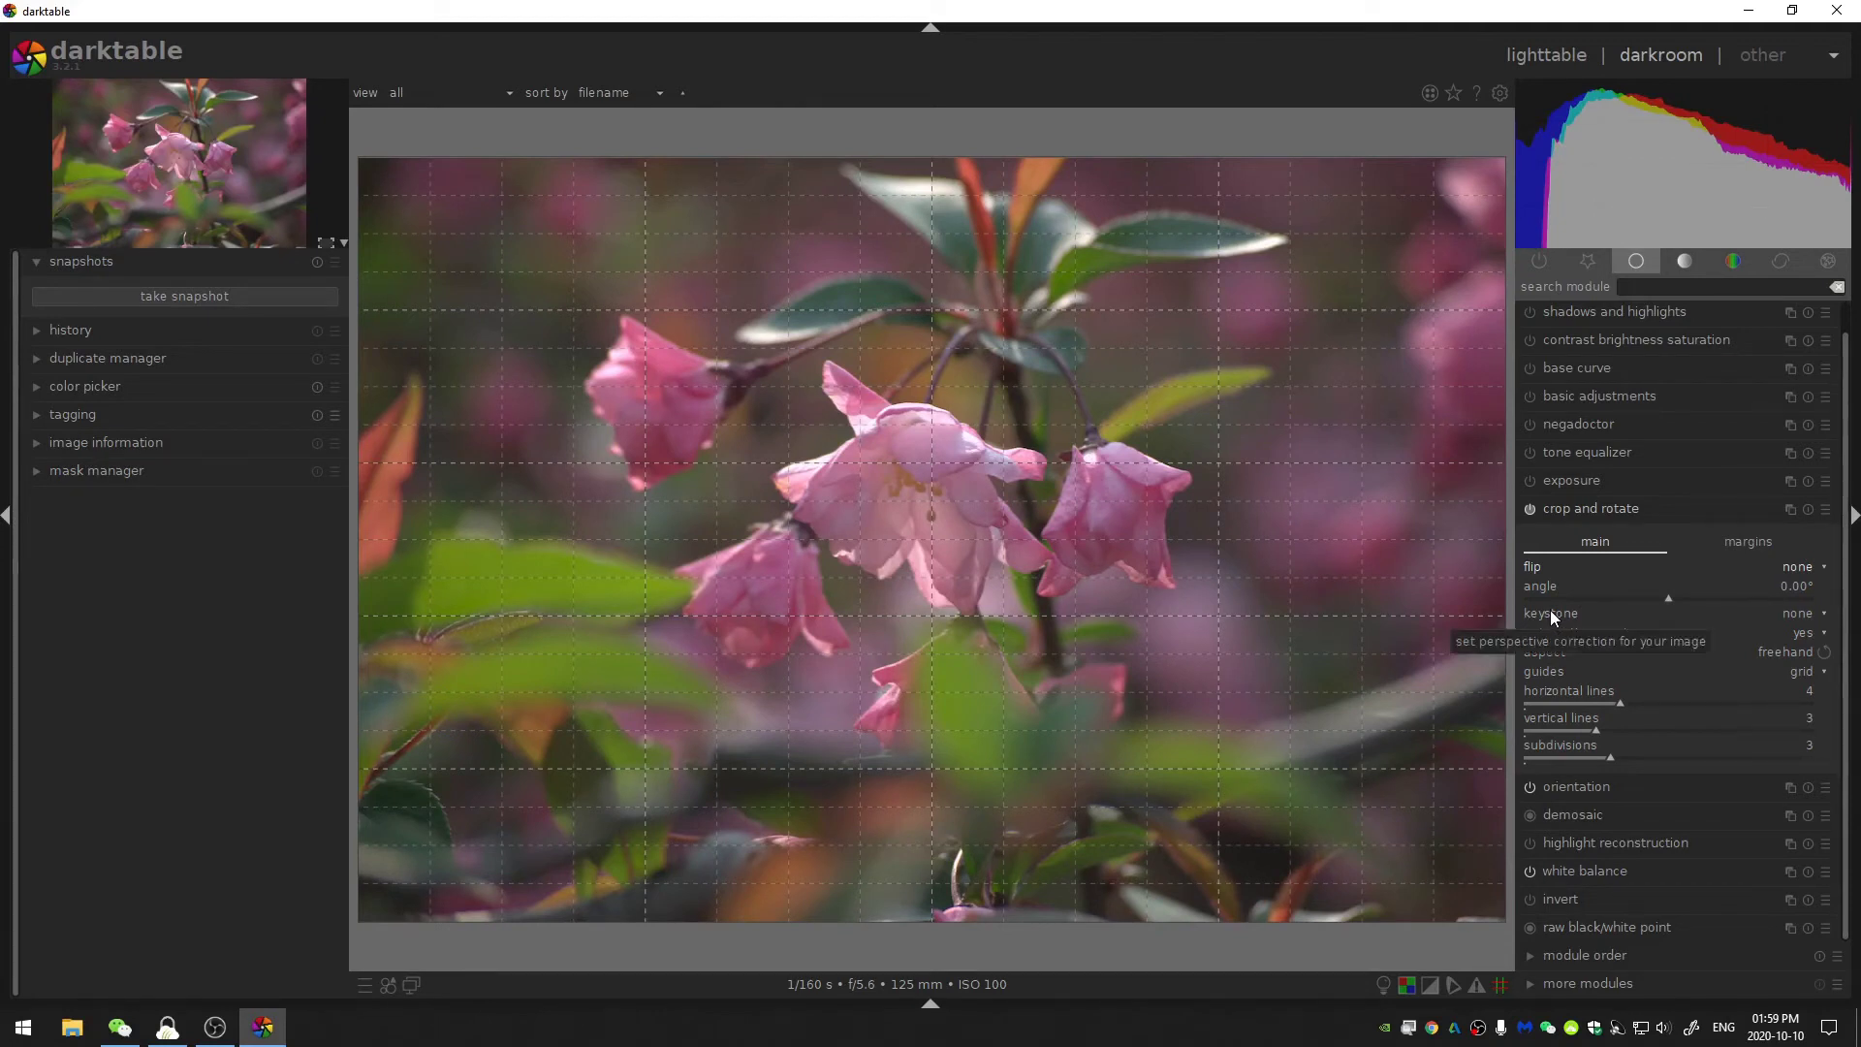
Set the crop and rotate keystone correction to vertical
{"action": "left_click", "coordinate": [1798, 613]}
{"action": "left_click", "coordinate": [1809, 632]}
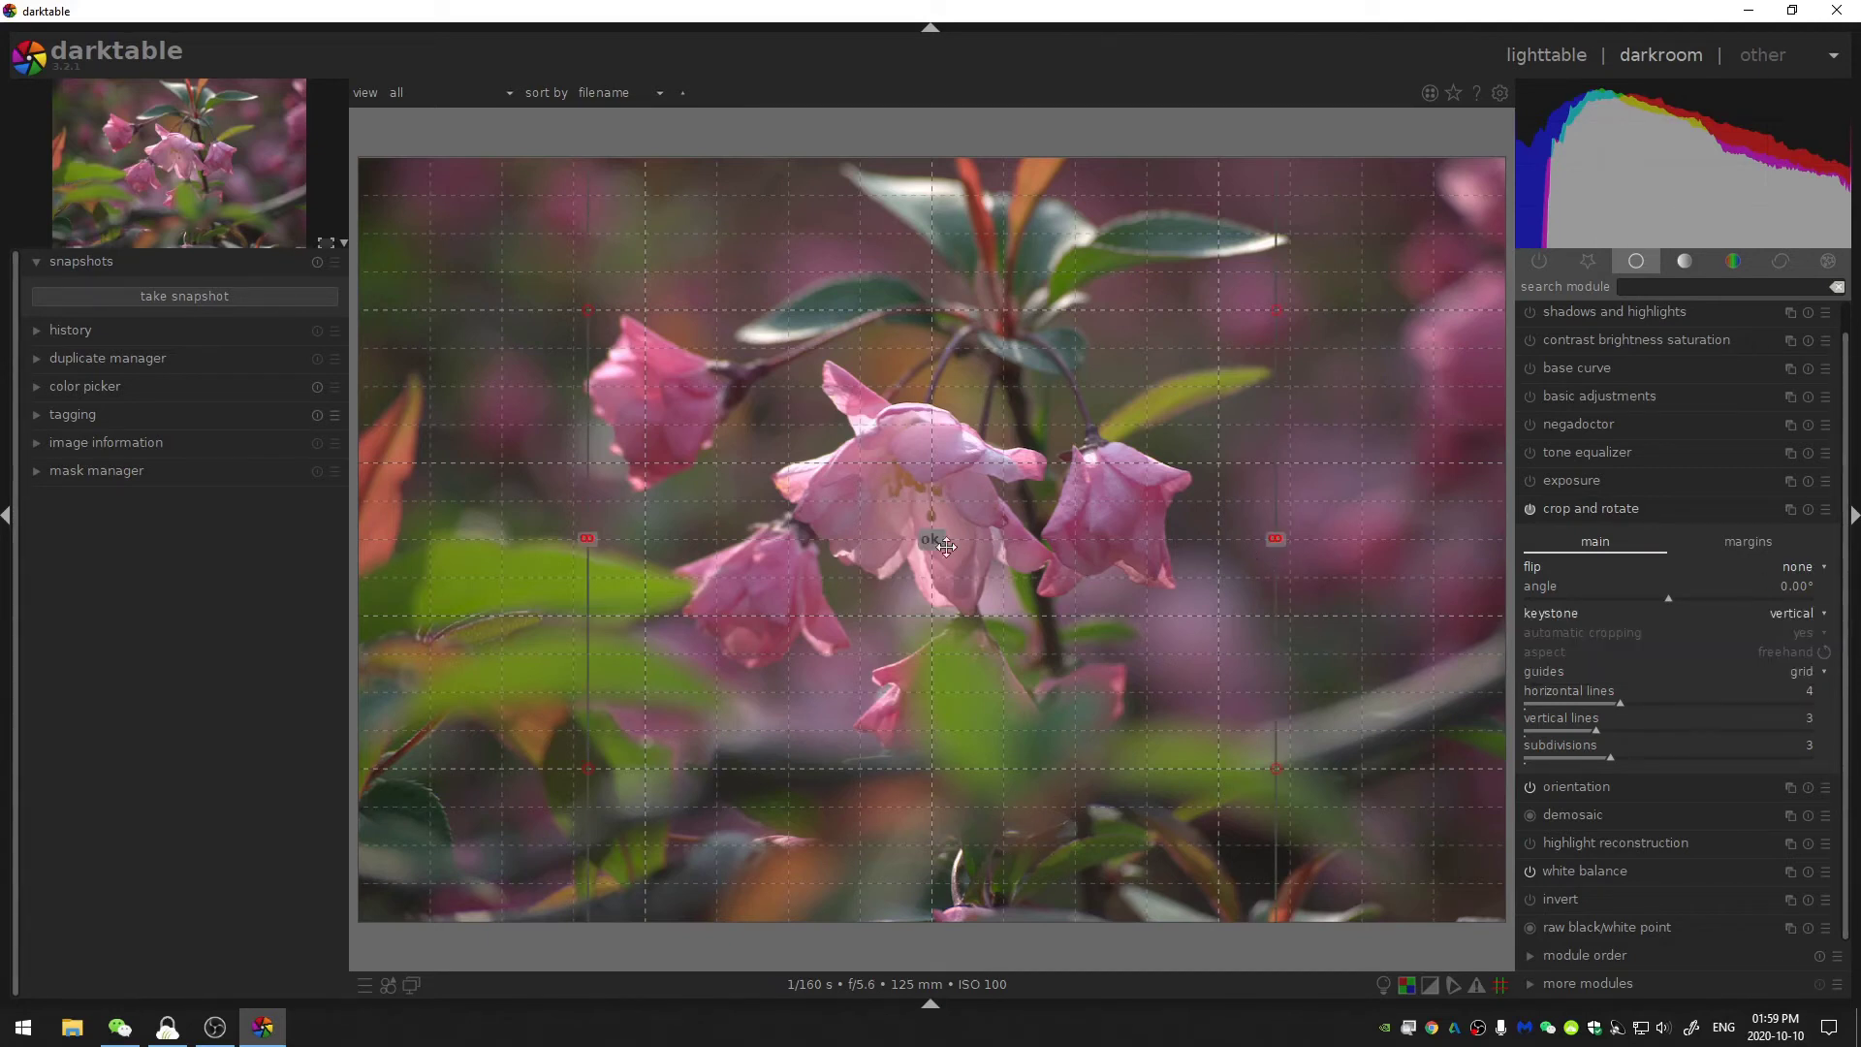
{"action": "left_click", "coordinate": [1798, 615]}
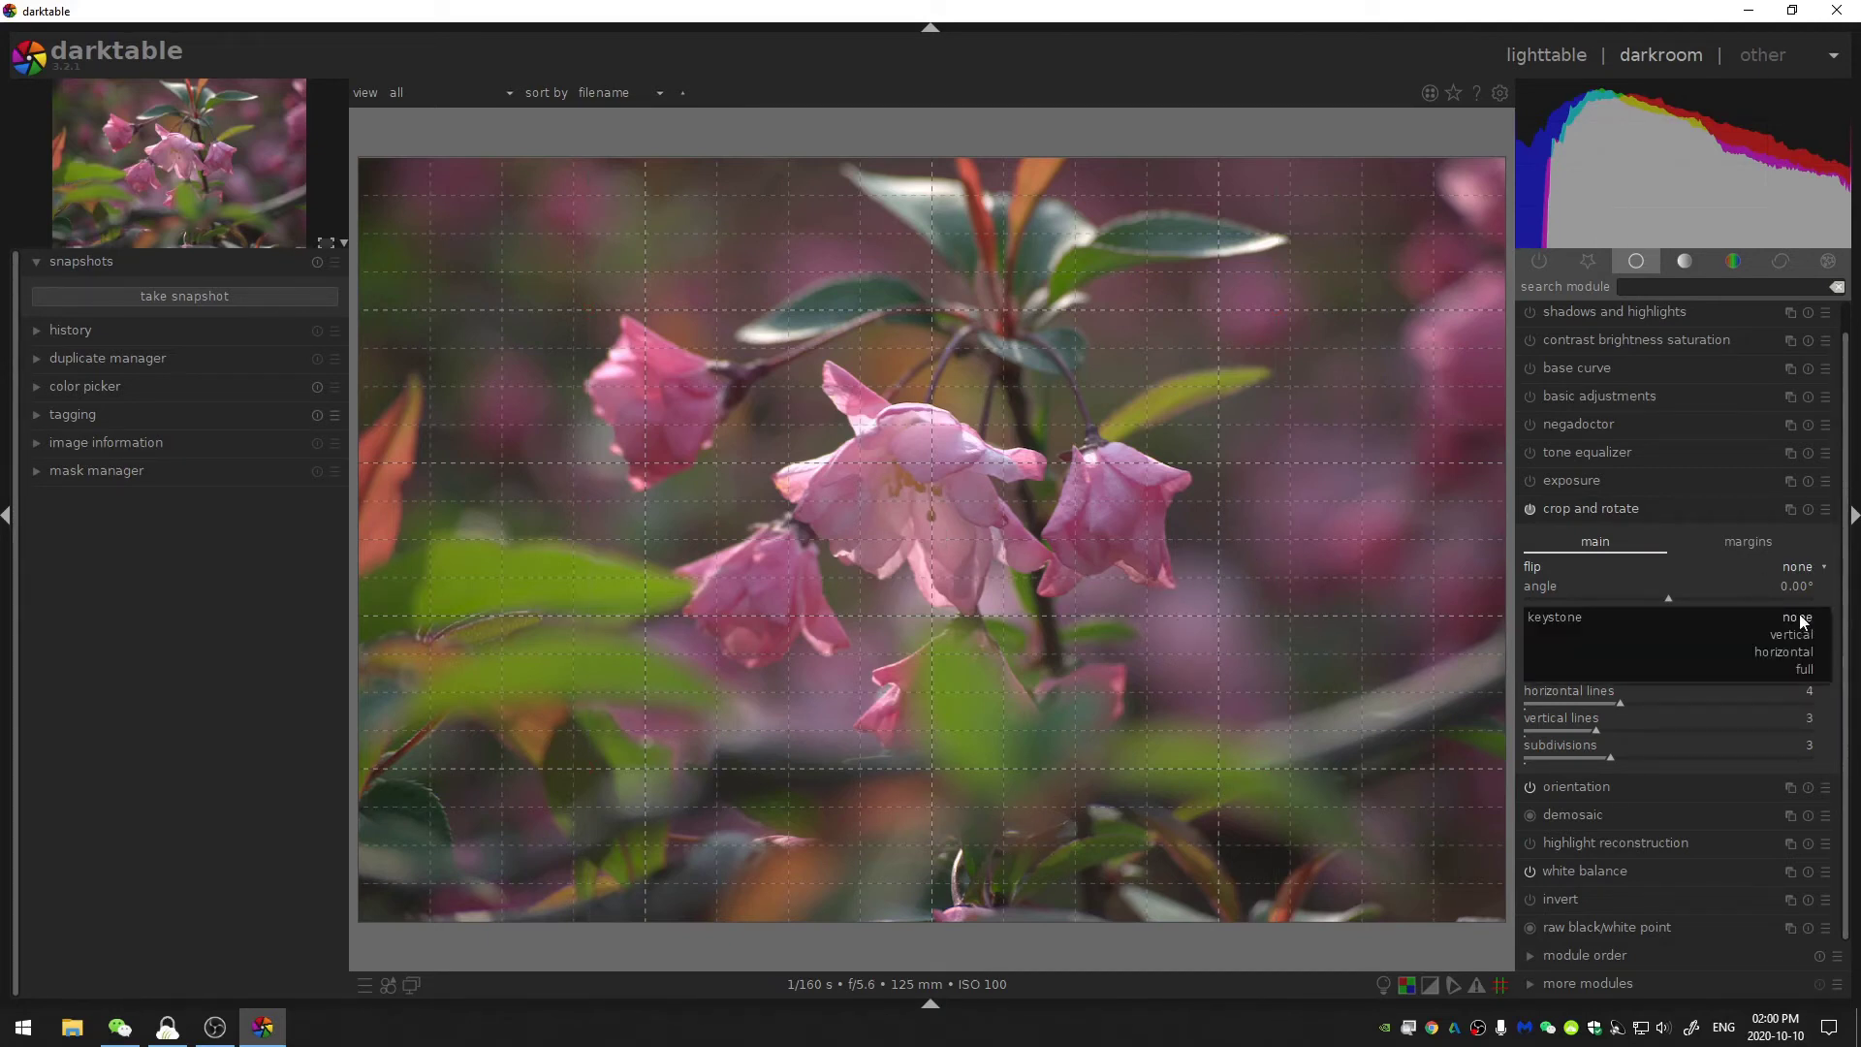
{"action": "left_click", "coordinate": [1793, 636]}
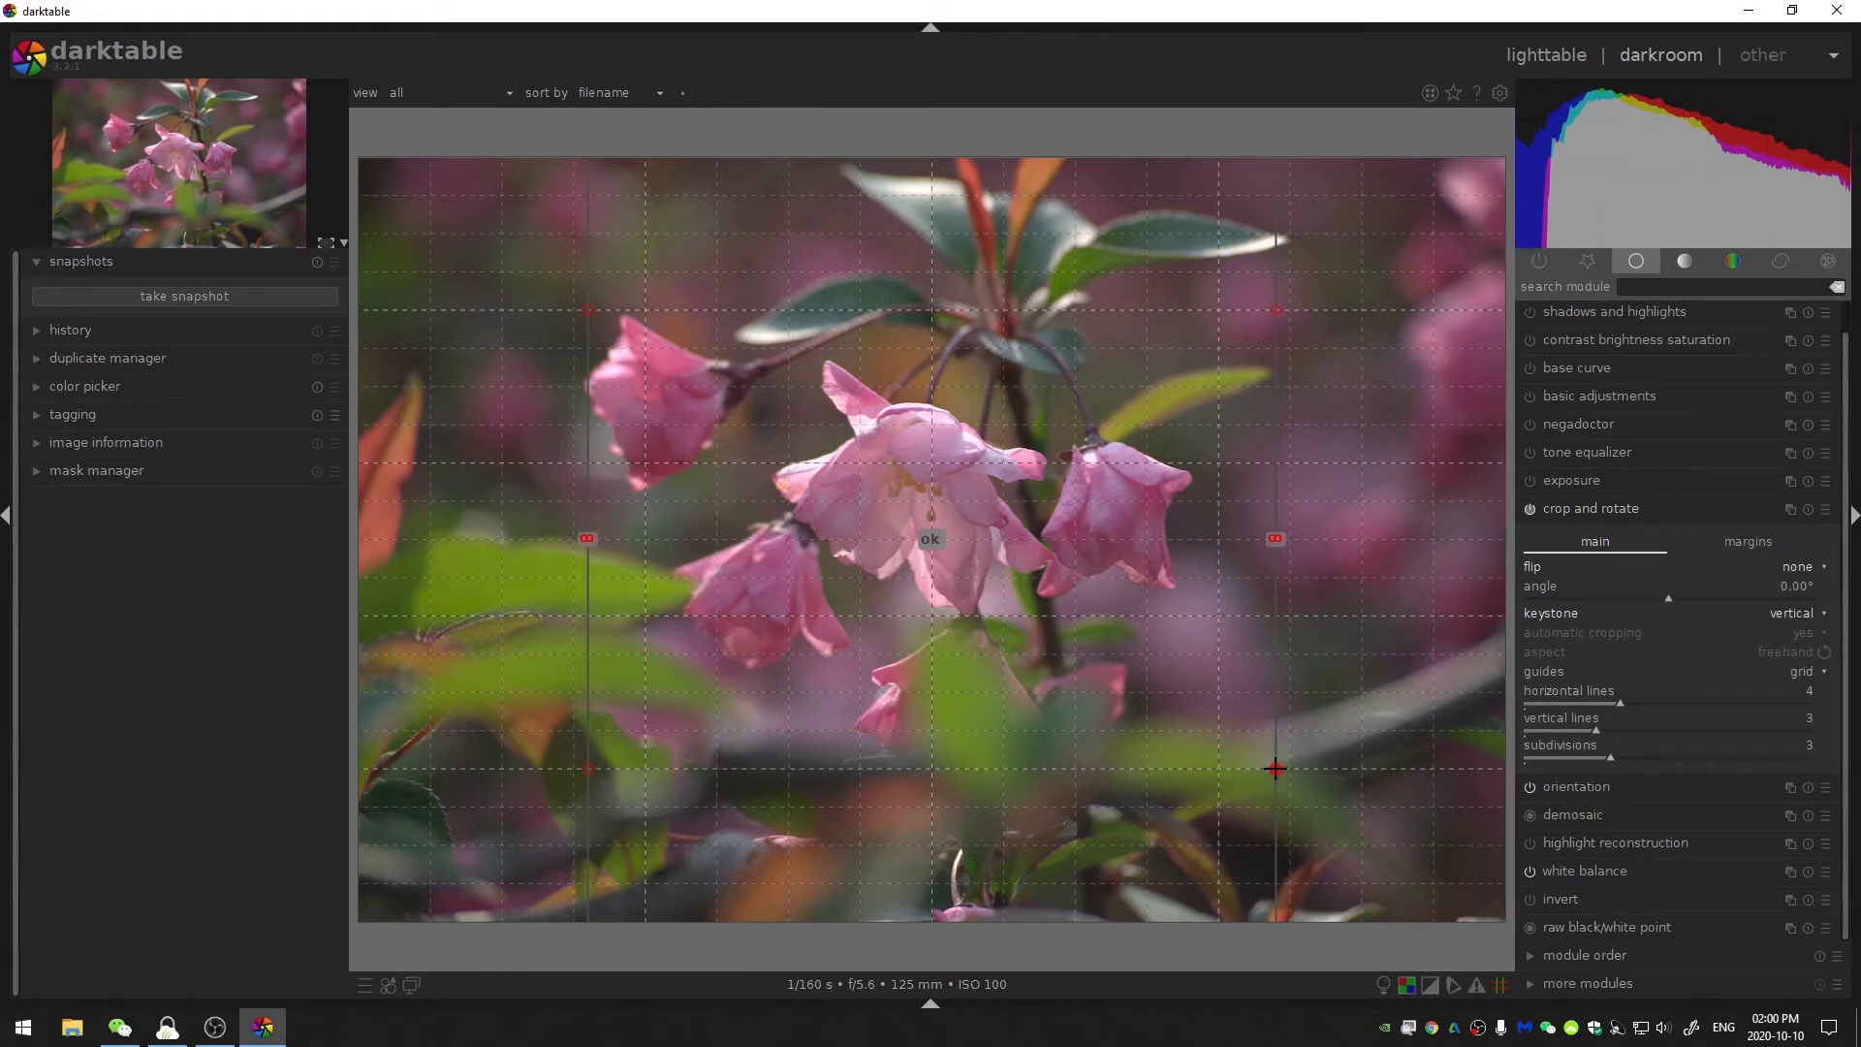
Align the keystone guide points with the slanted features and apply the vertical correction
{"action": "left_click_drag", "start_coordinate": [1235, 772], "coordinate": [1130, 788]}
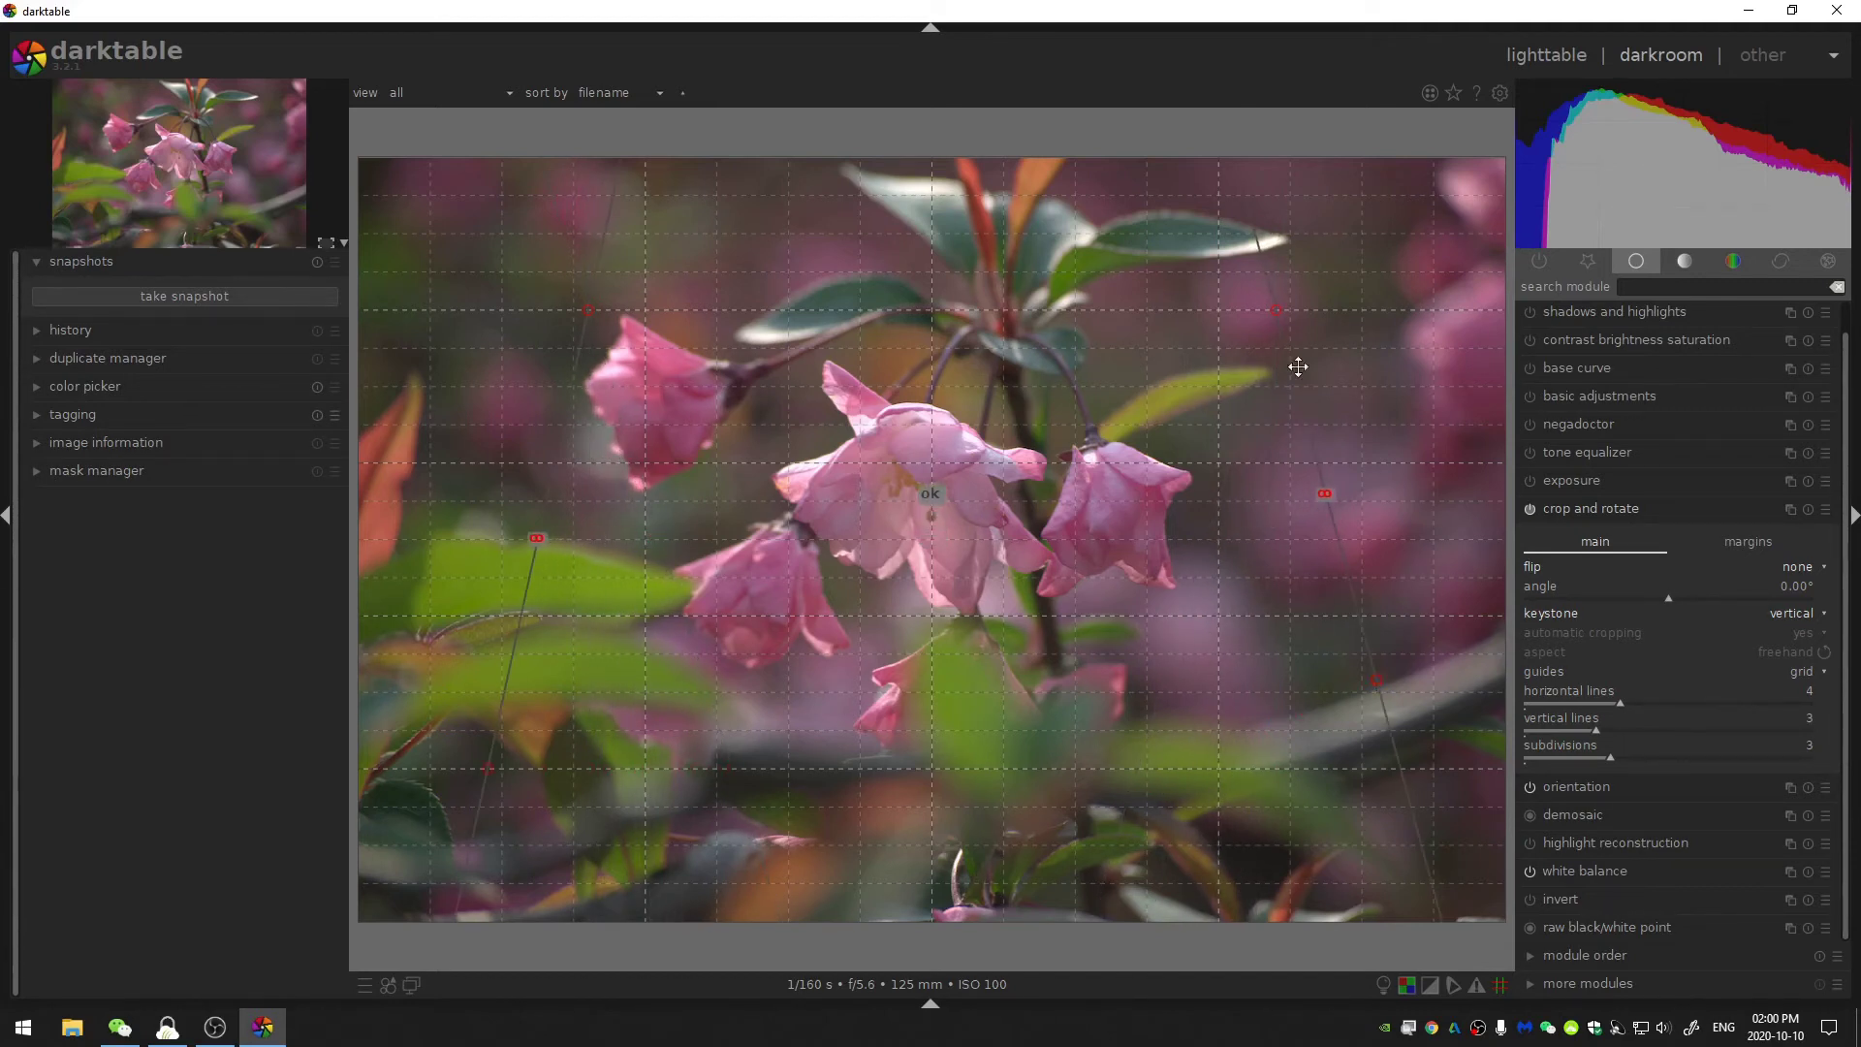
{"action": "left_click_drag", "start_coordinate": [1299, 366], "coordinate": [1387, 702]}
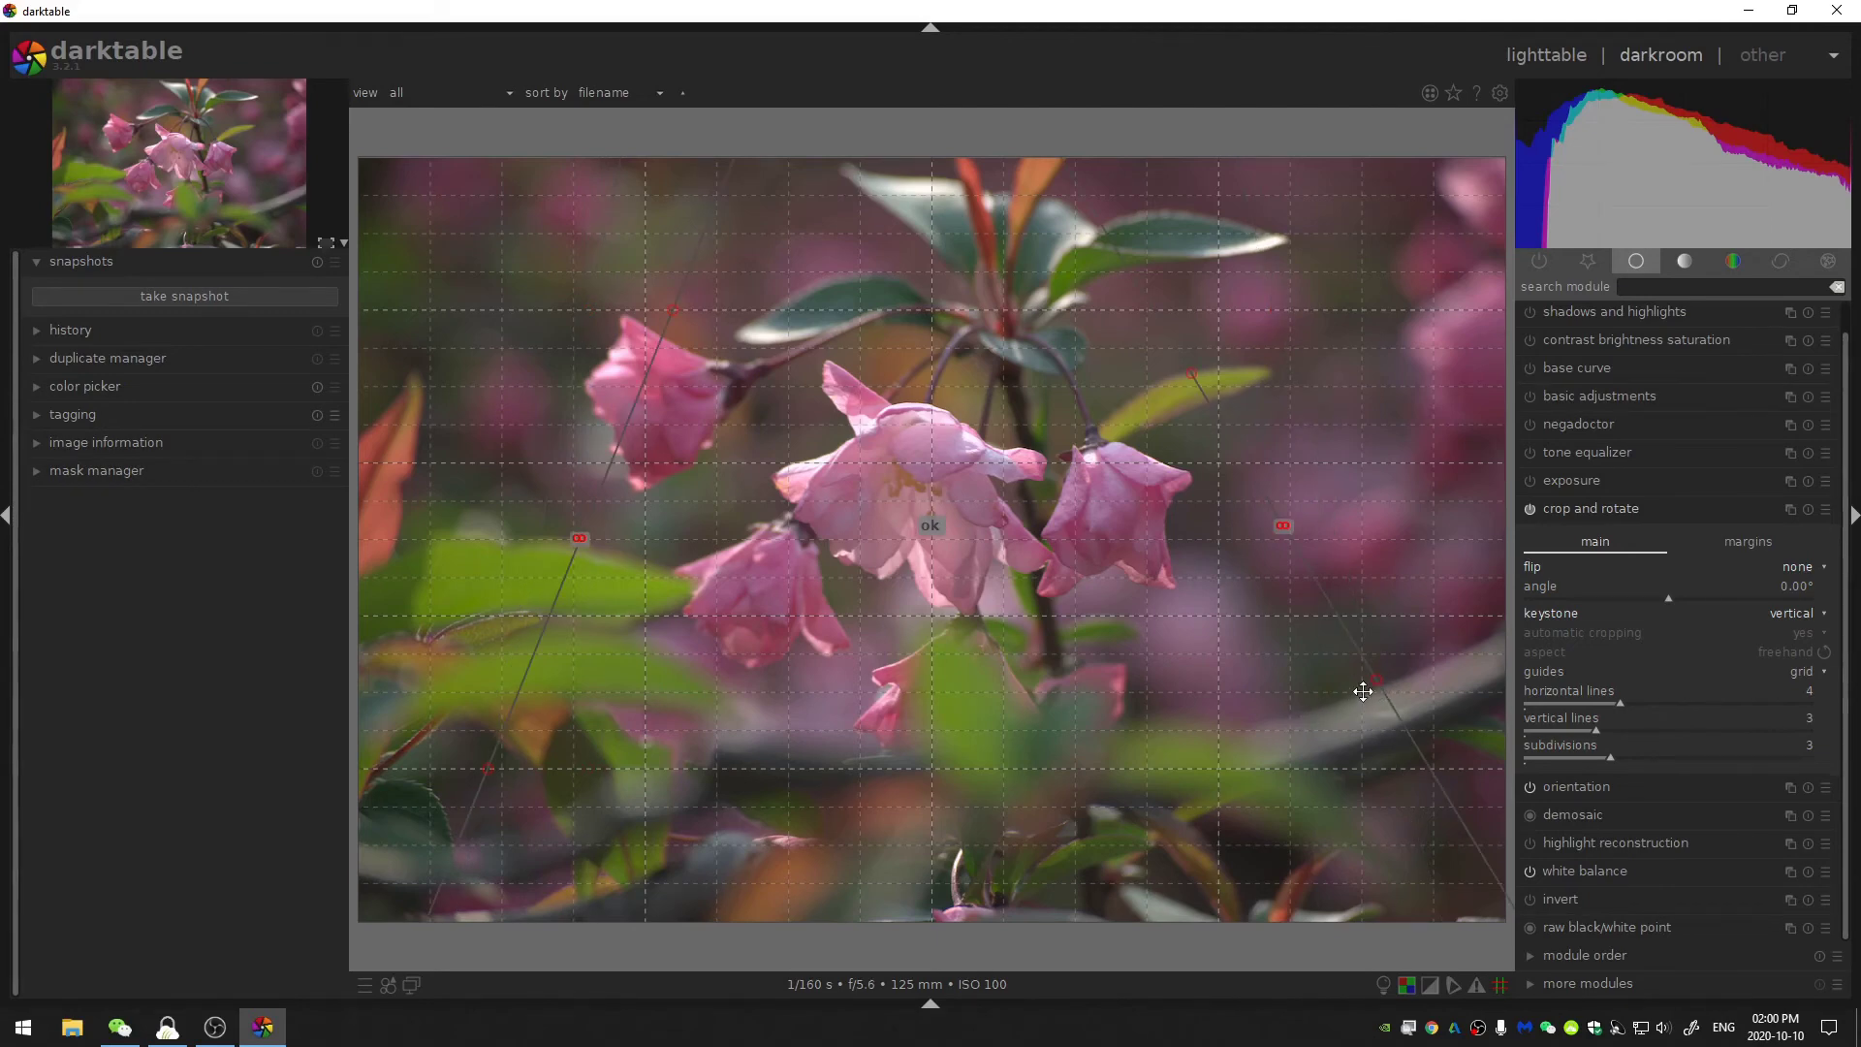
{"action": "left_click", "coordinate": [931, 526]}
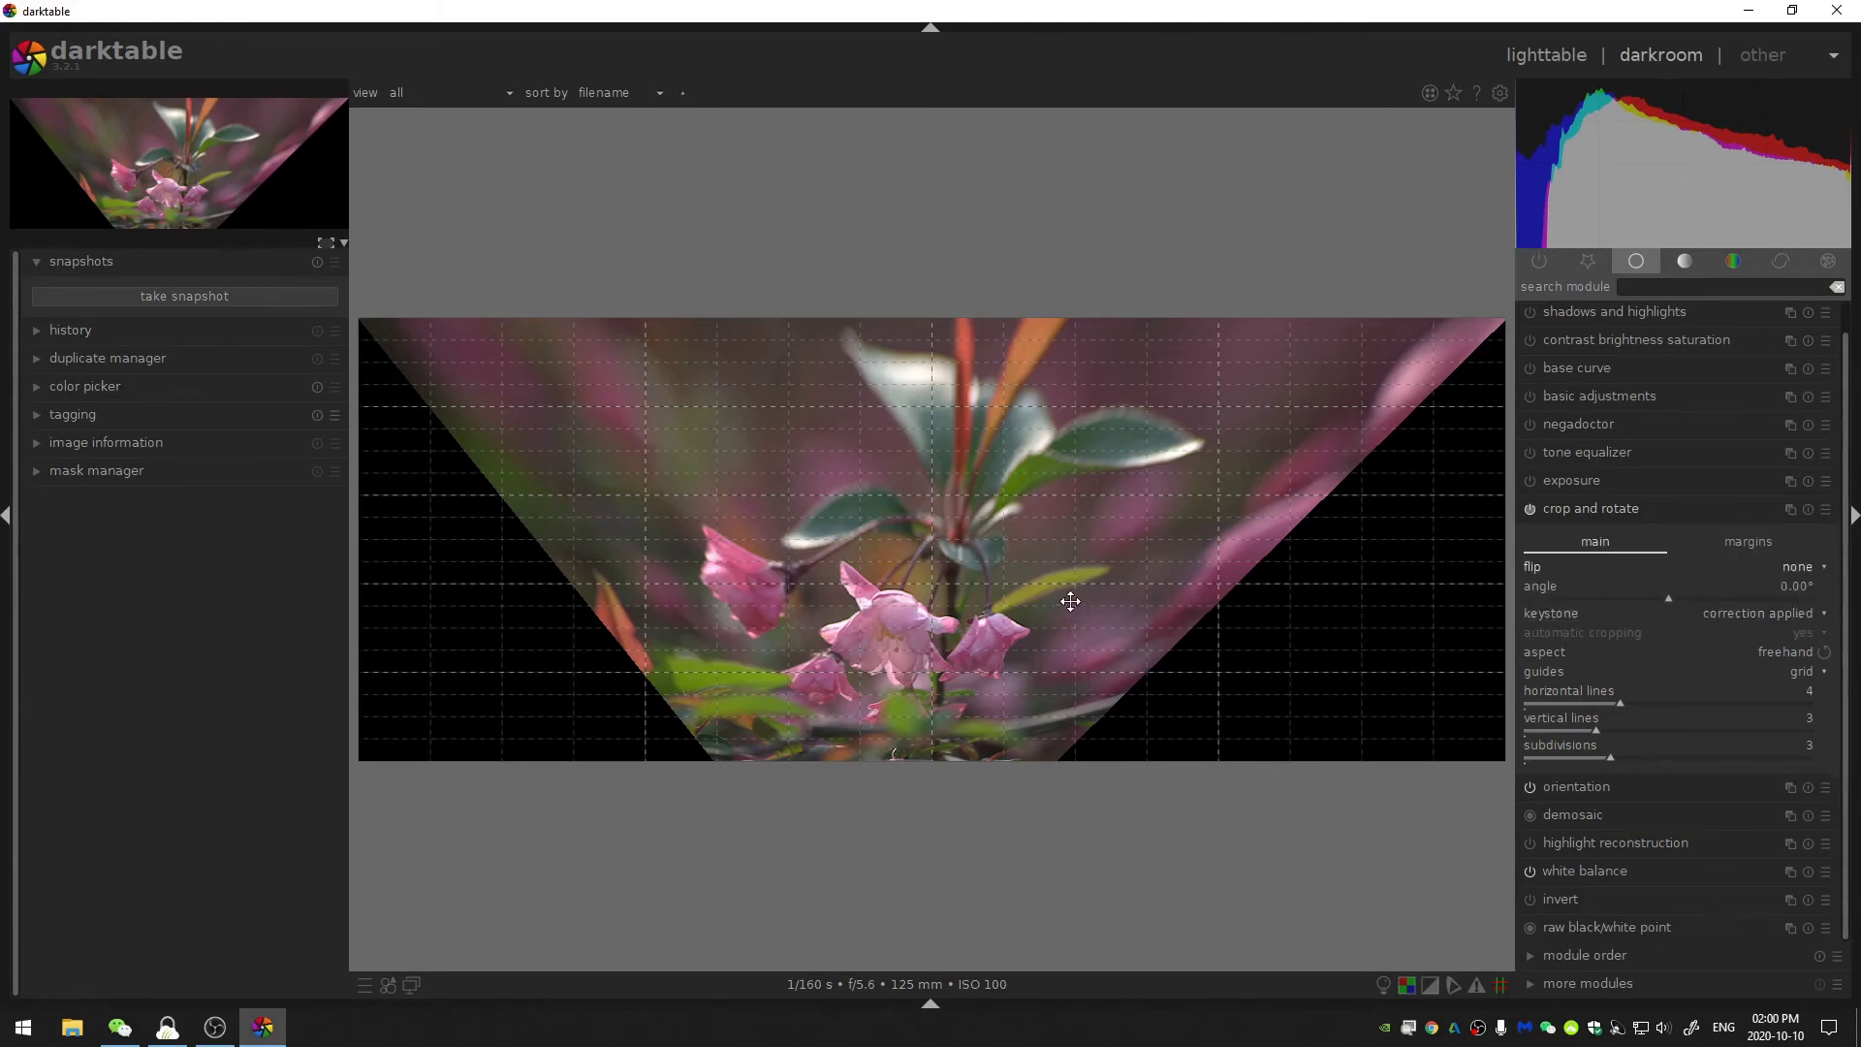
Reset keystone to none, try vertical and horizontal, then settle on full keystone correction
{"action": "left_click", "coordinate": [1797, 613]}
{"action": "left_click", "coordinate": [1806, 512]}
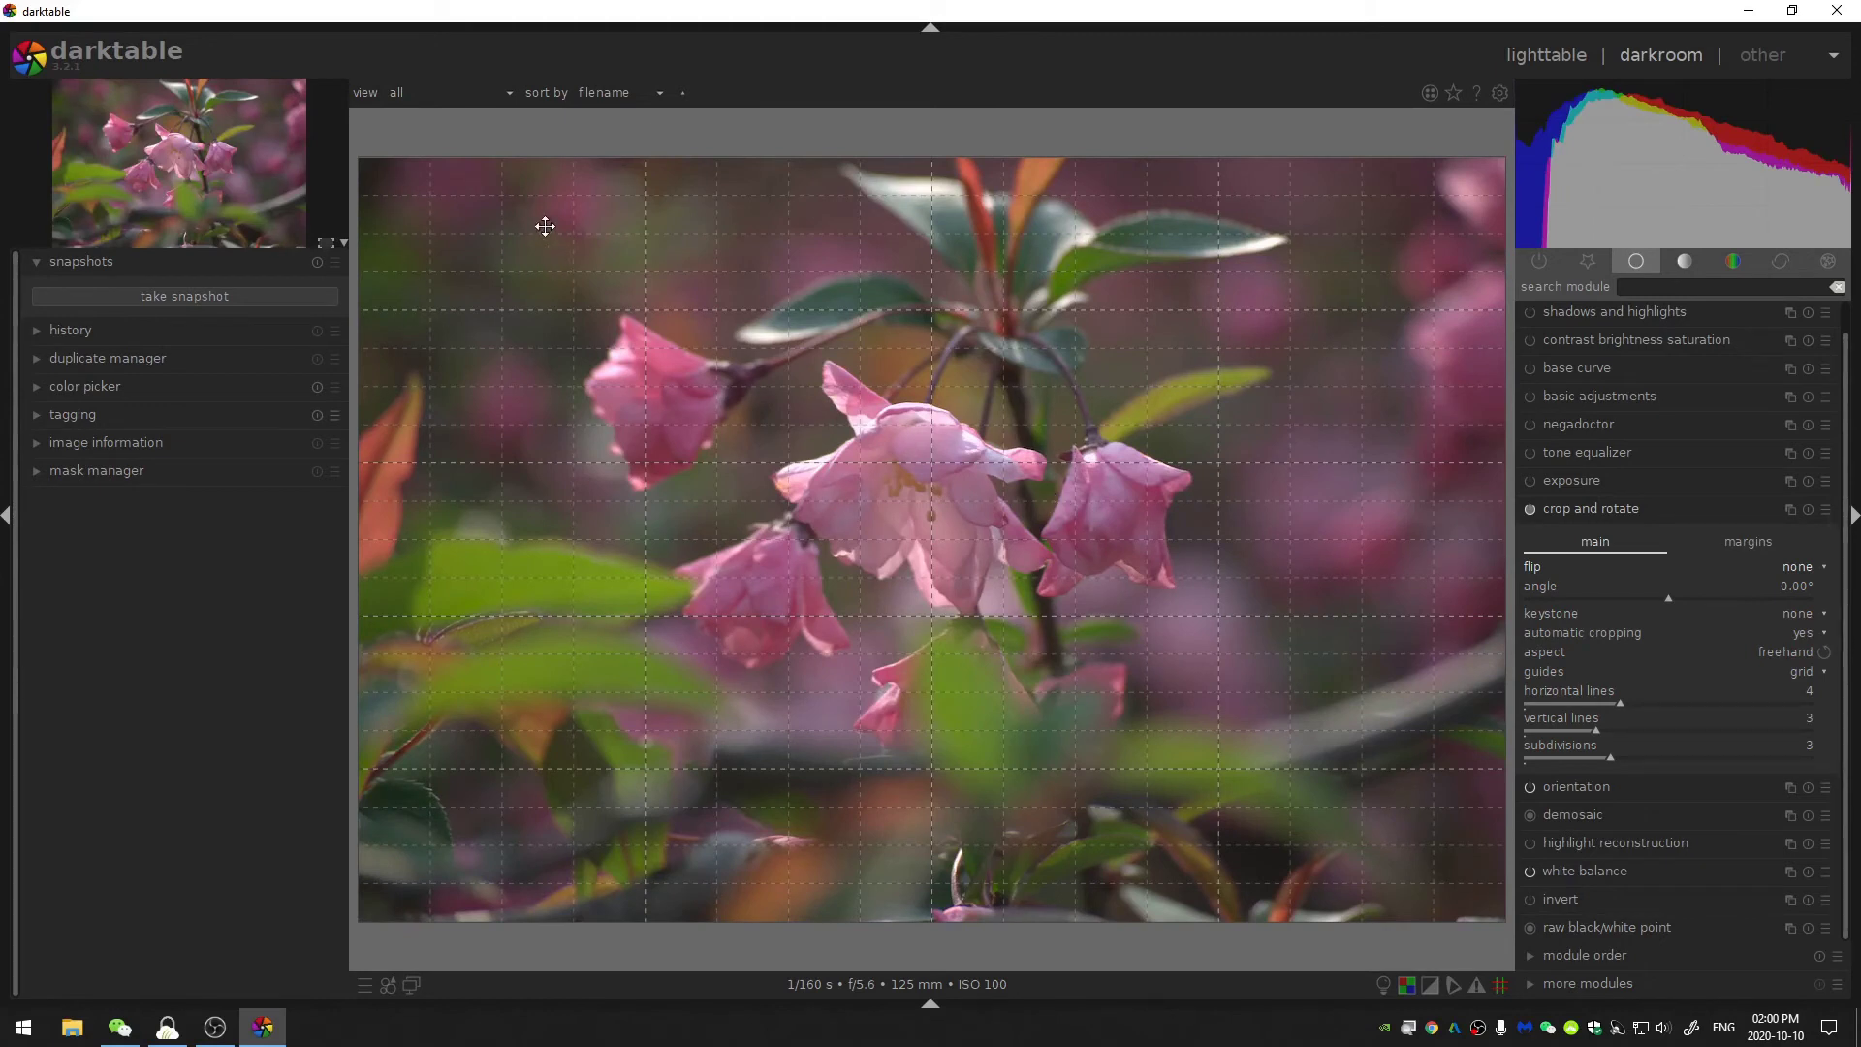
{"action": "left_click", "coordinate": [1804, 613]}
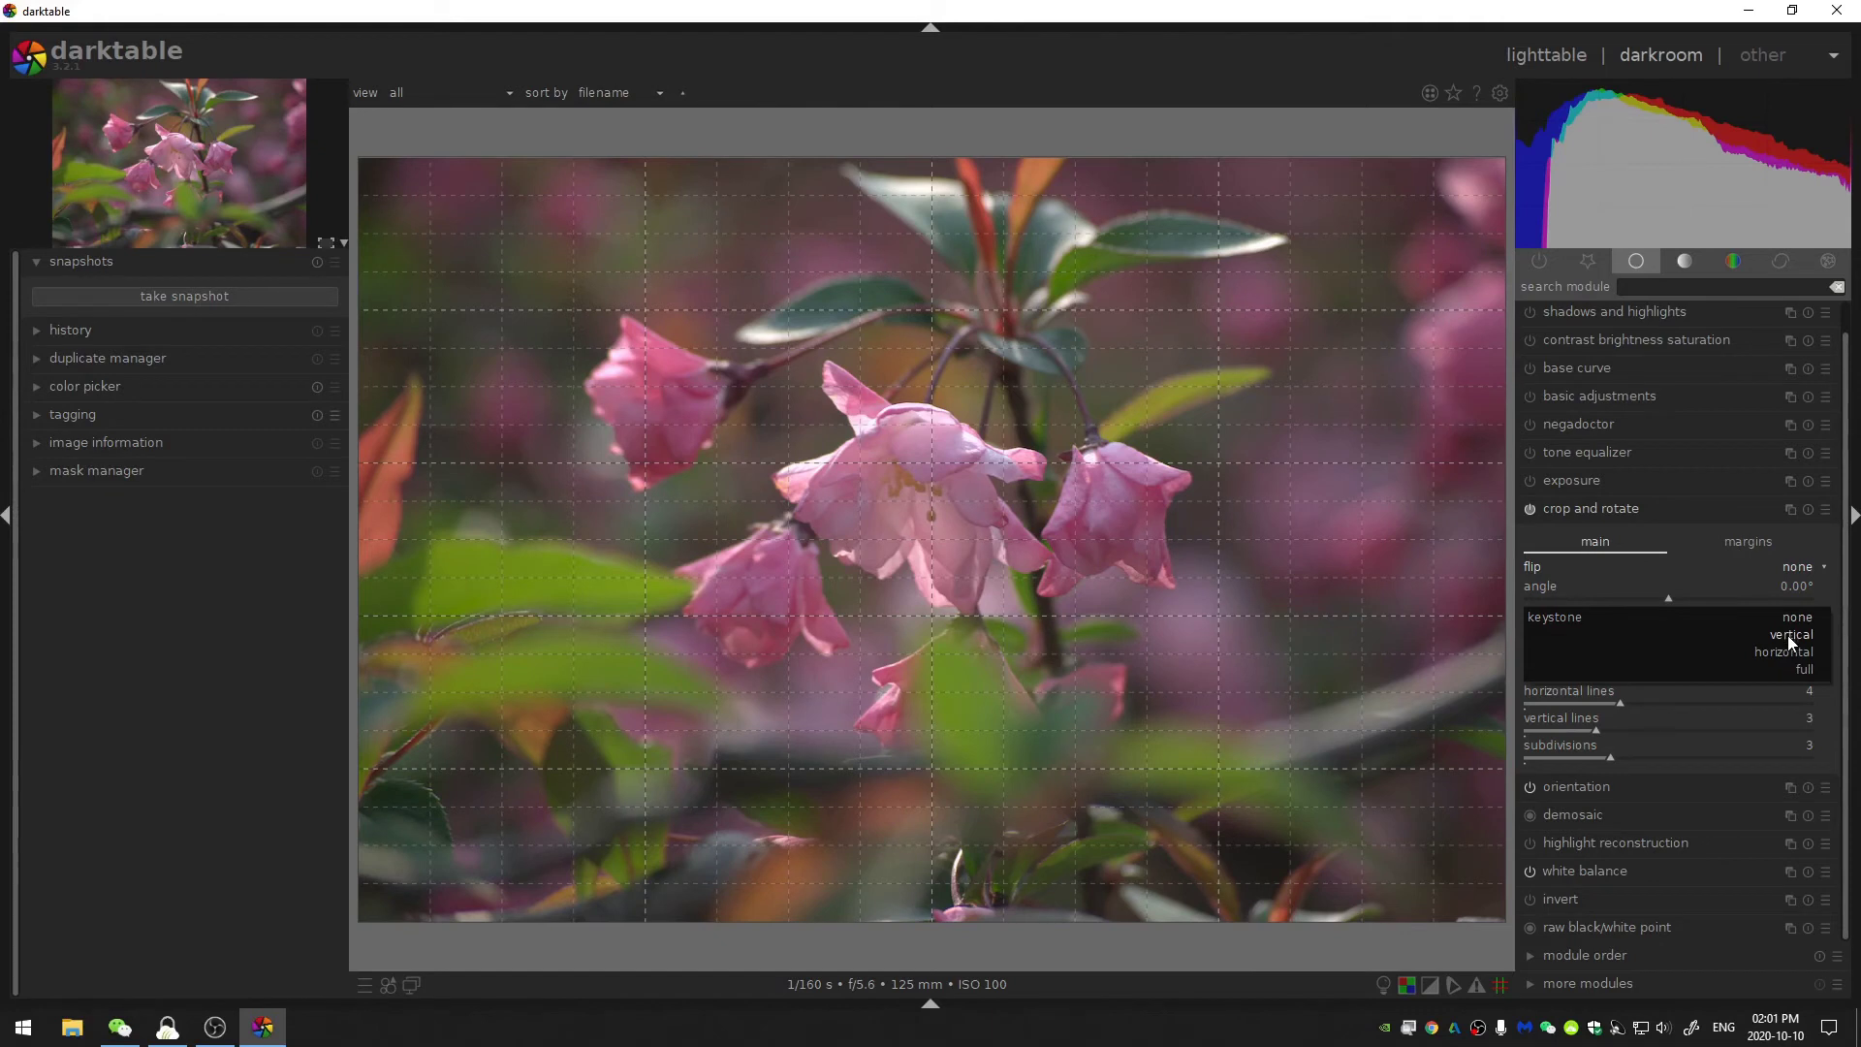
{"action": "left_click", "coordinate": [1787, 636]}
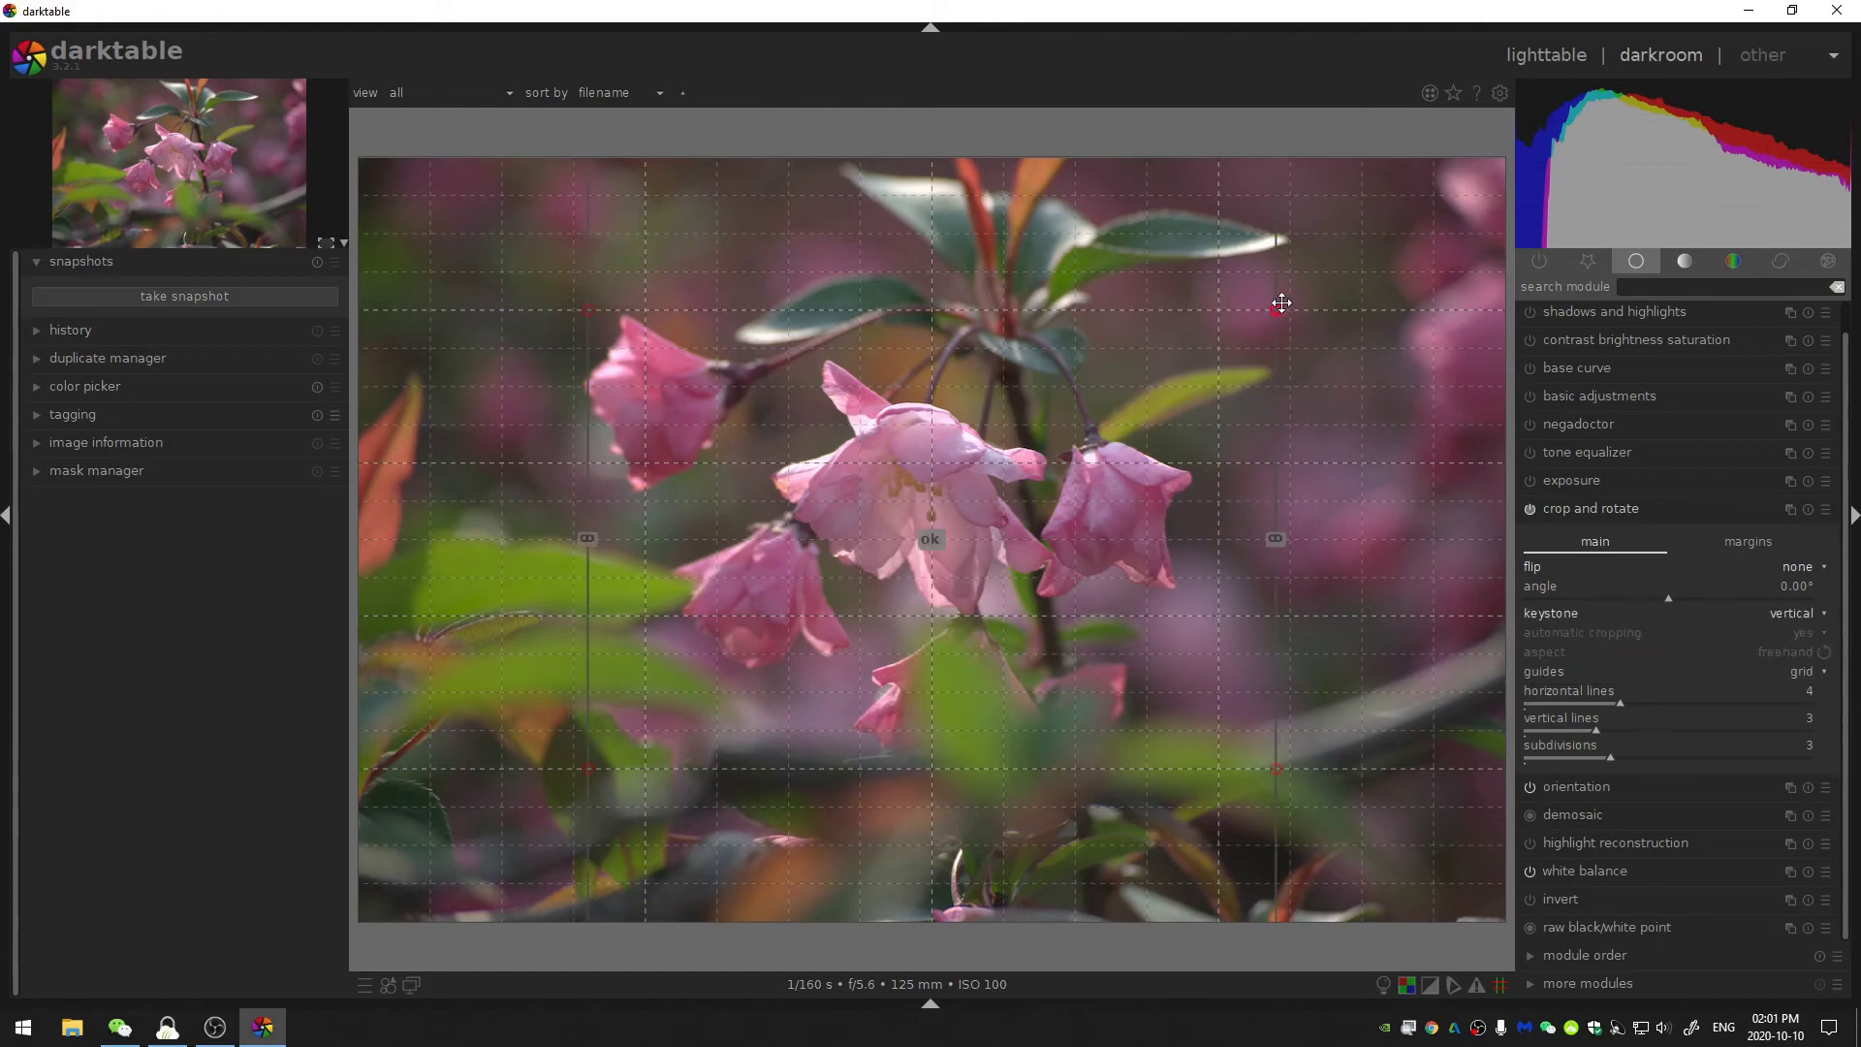
{"action": "left_click", "coordinate": [1797, 608]}
{"action": "left_click", "coordinate": [1789, 632]}
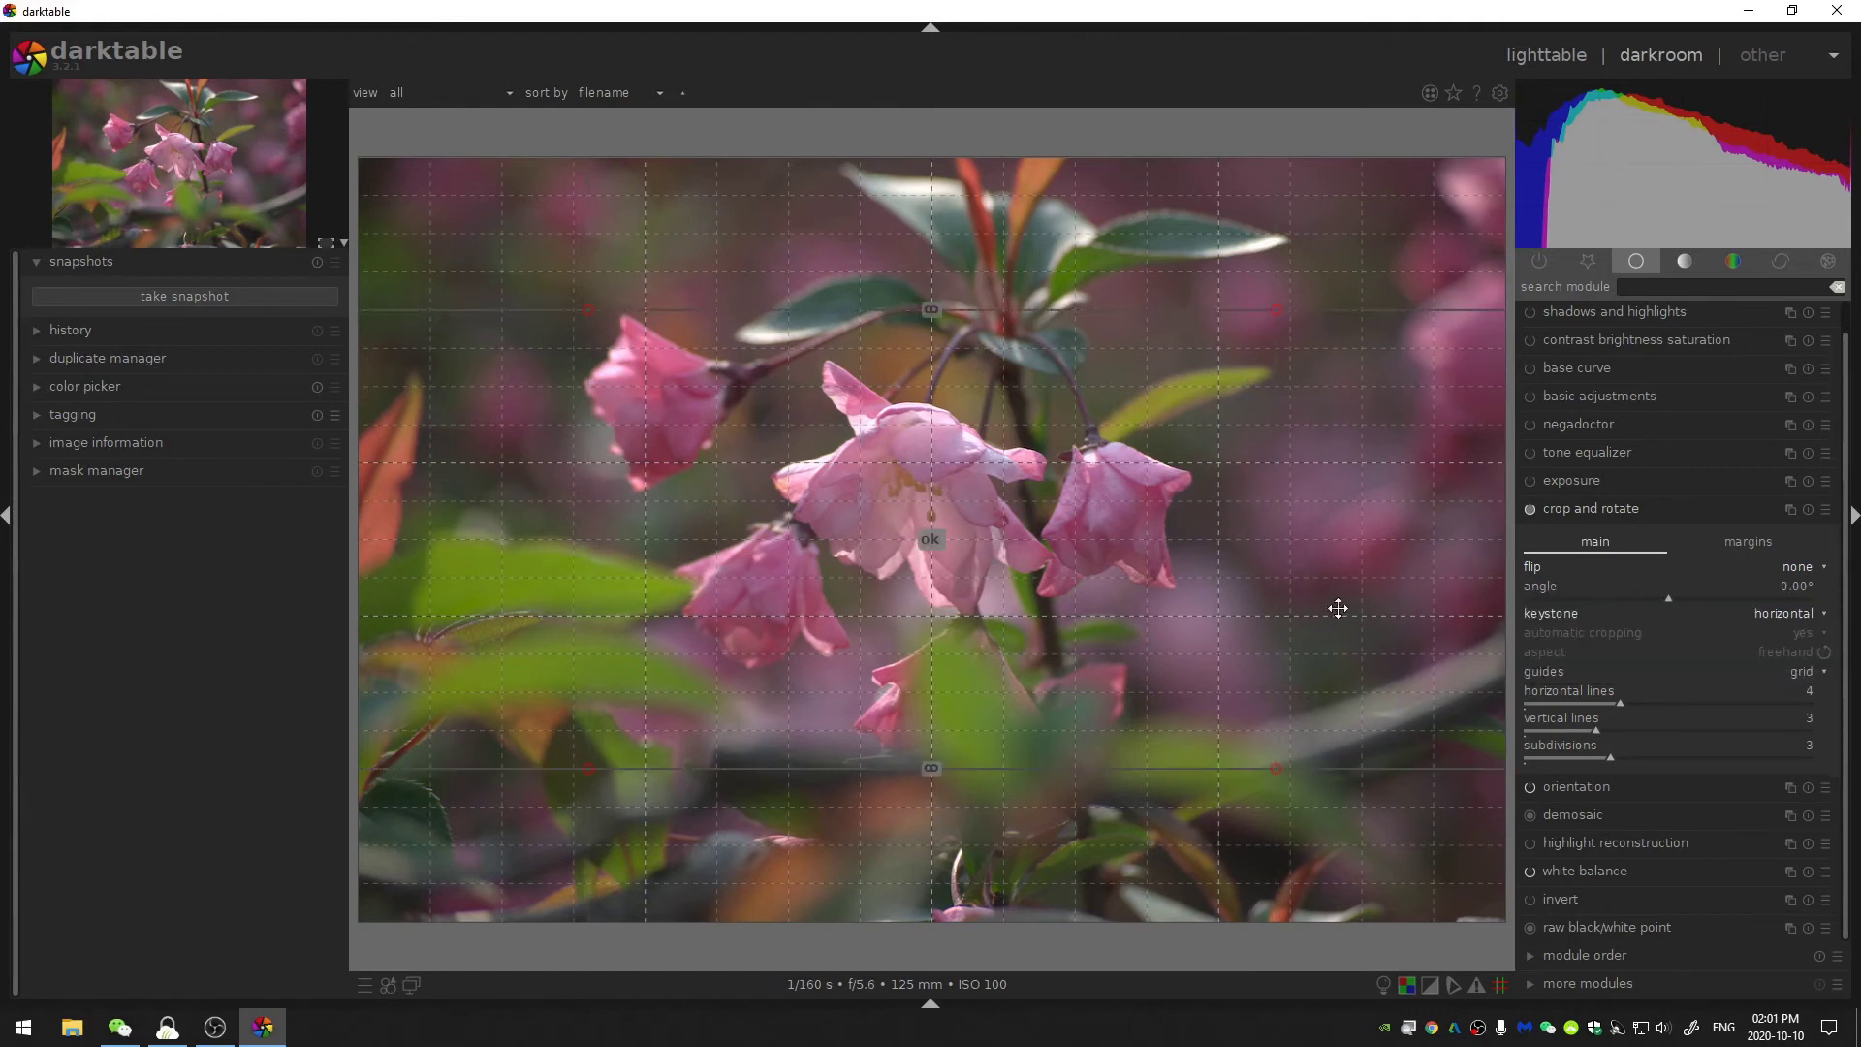
{"action": "left_click", "coordinate": [1785, 611]}
{"action": "left_click", "coordinate": [1801, 636]}
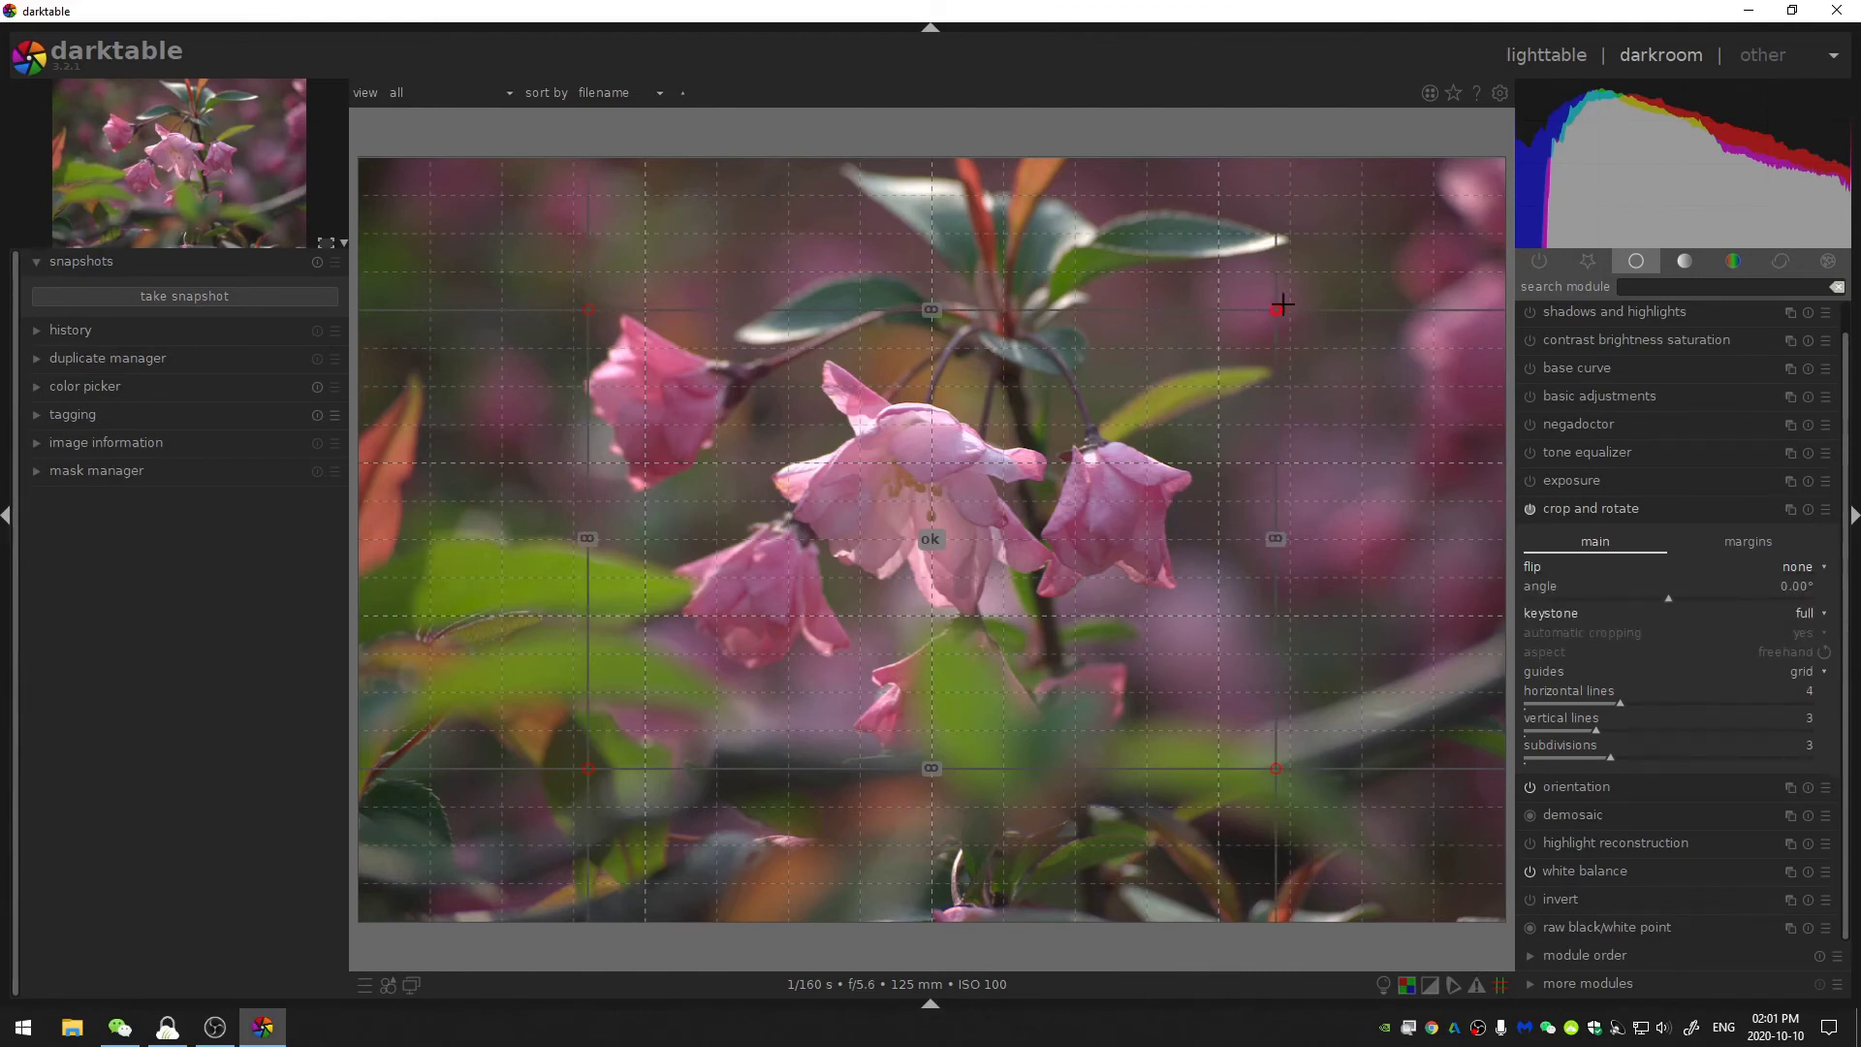
Drag the top-right, top-left and bottom-left perspective corners outward and apply the full keystone
{"action": "left_click_drag", "start_coordinate": [1273, 308], "coordinate": [1346, 227]}
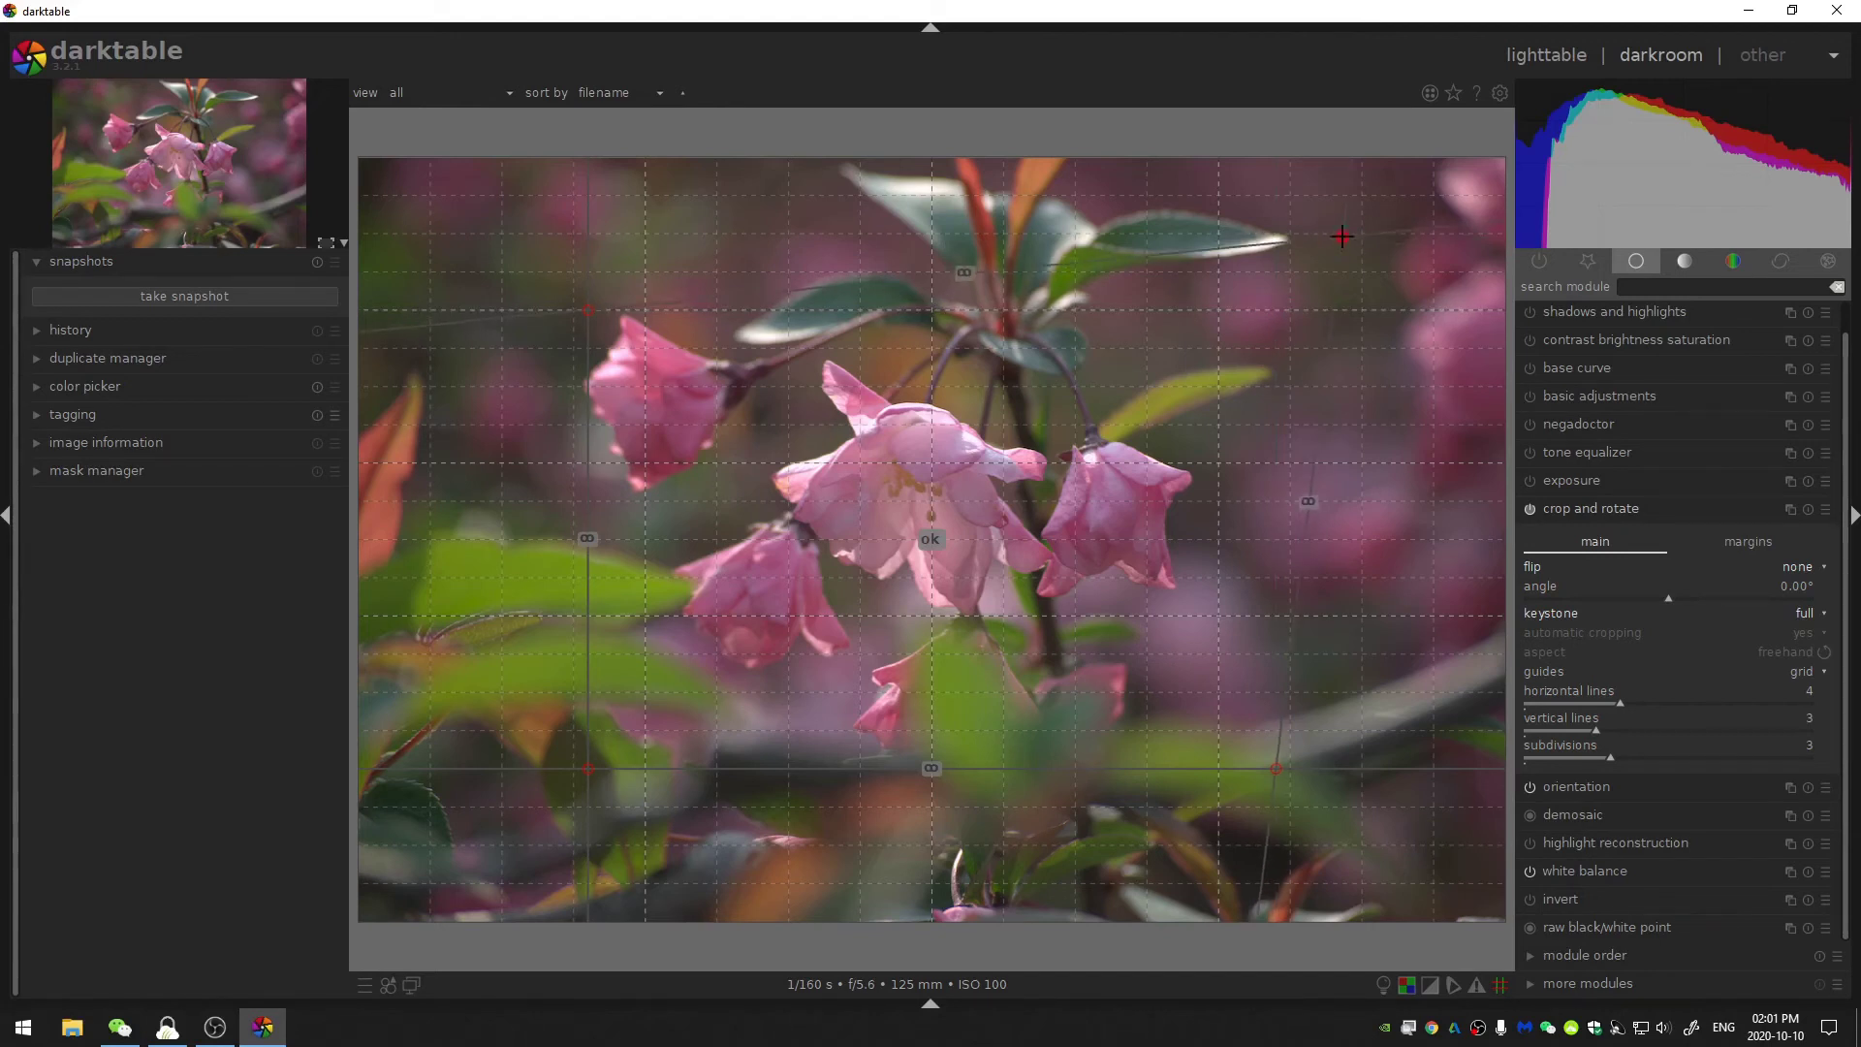
{"action": "left_click_drag", "start_coordinate": [591, 312], "coordinate": [591, 279]}
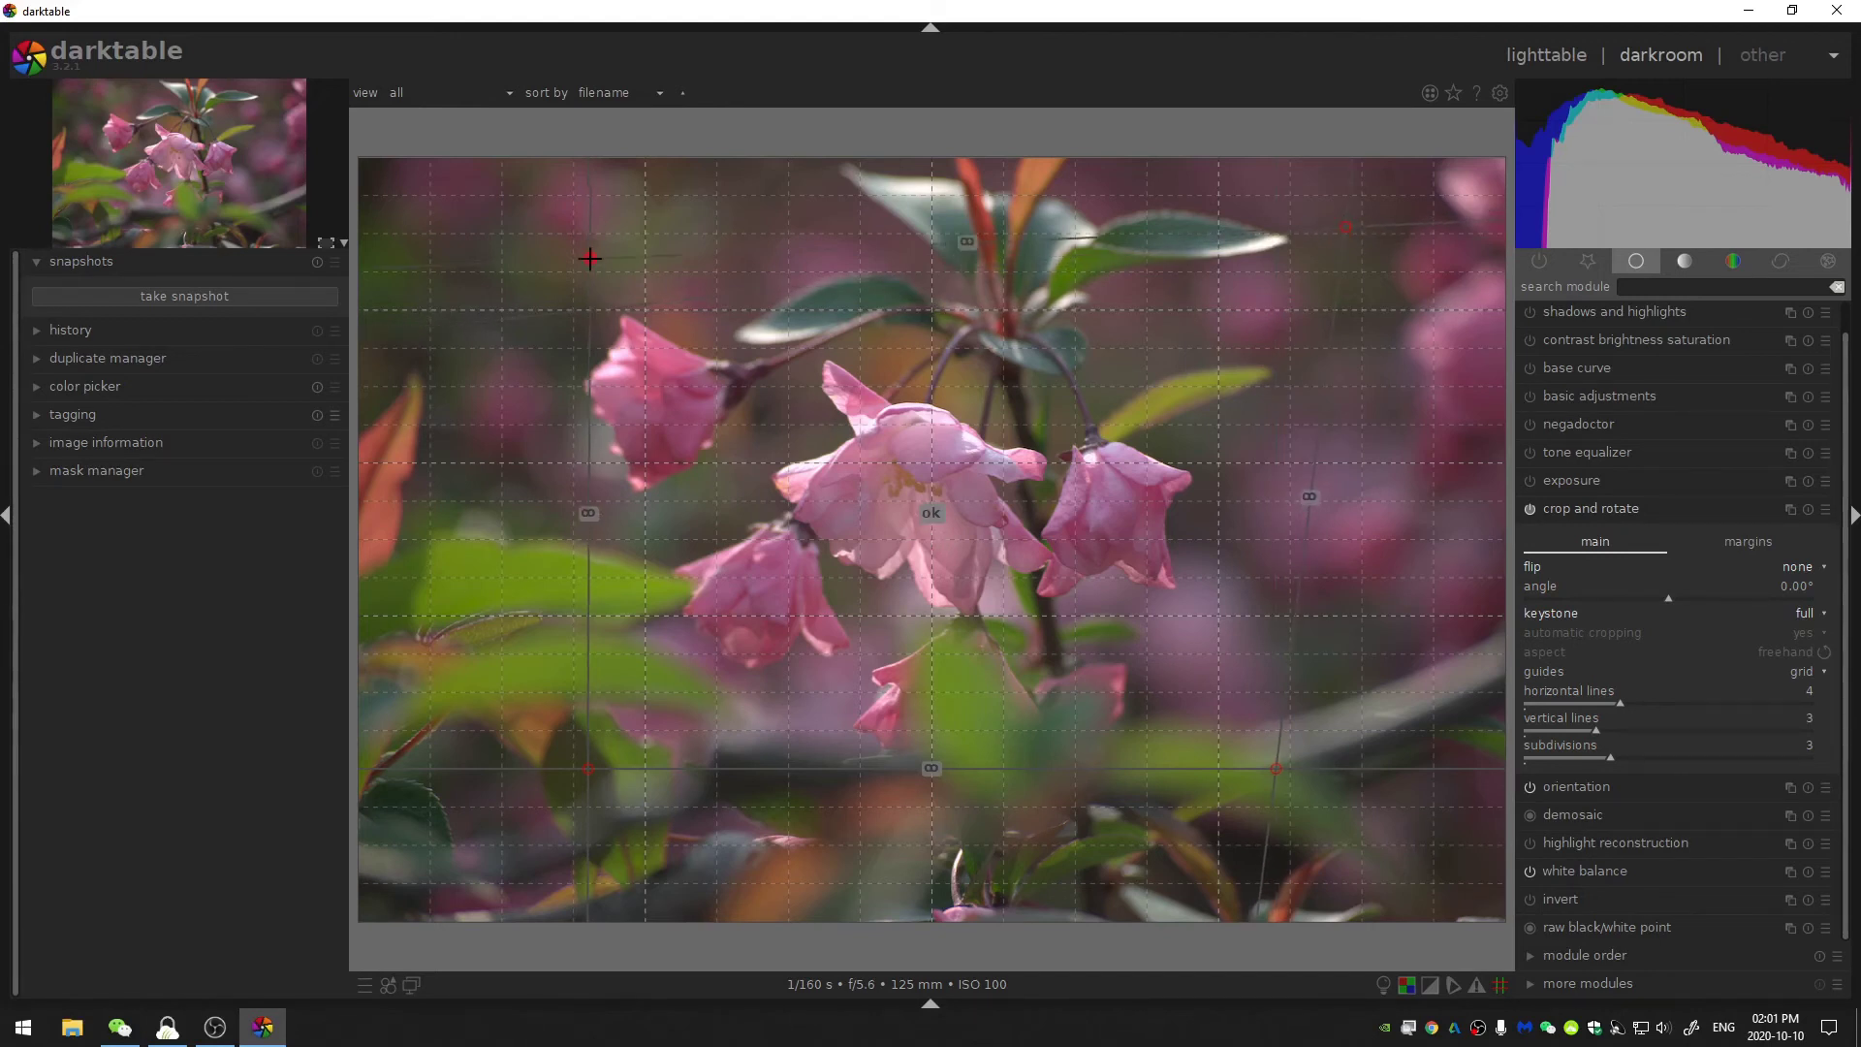
{"action": "left_click_drag", "start_coordinate": [585, 767], "coordinate": [628, 809]}
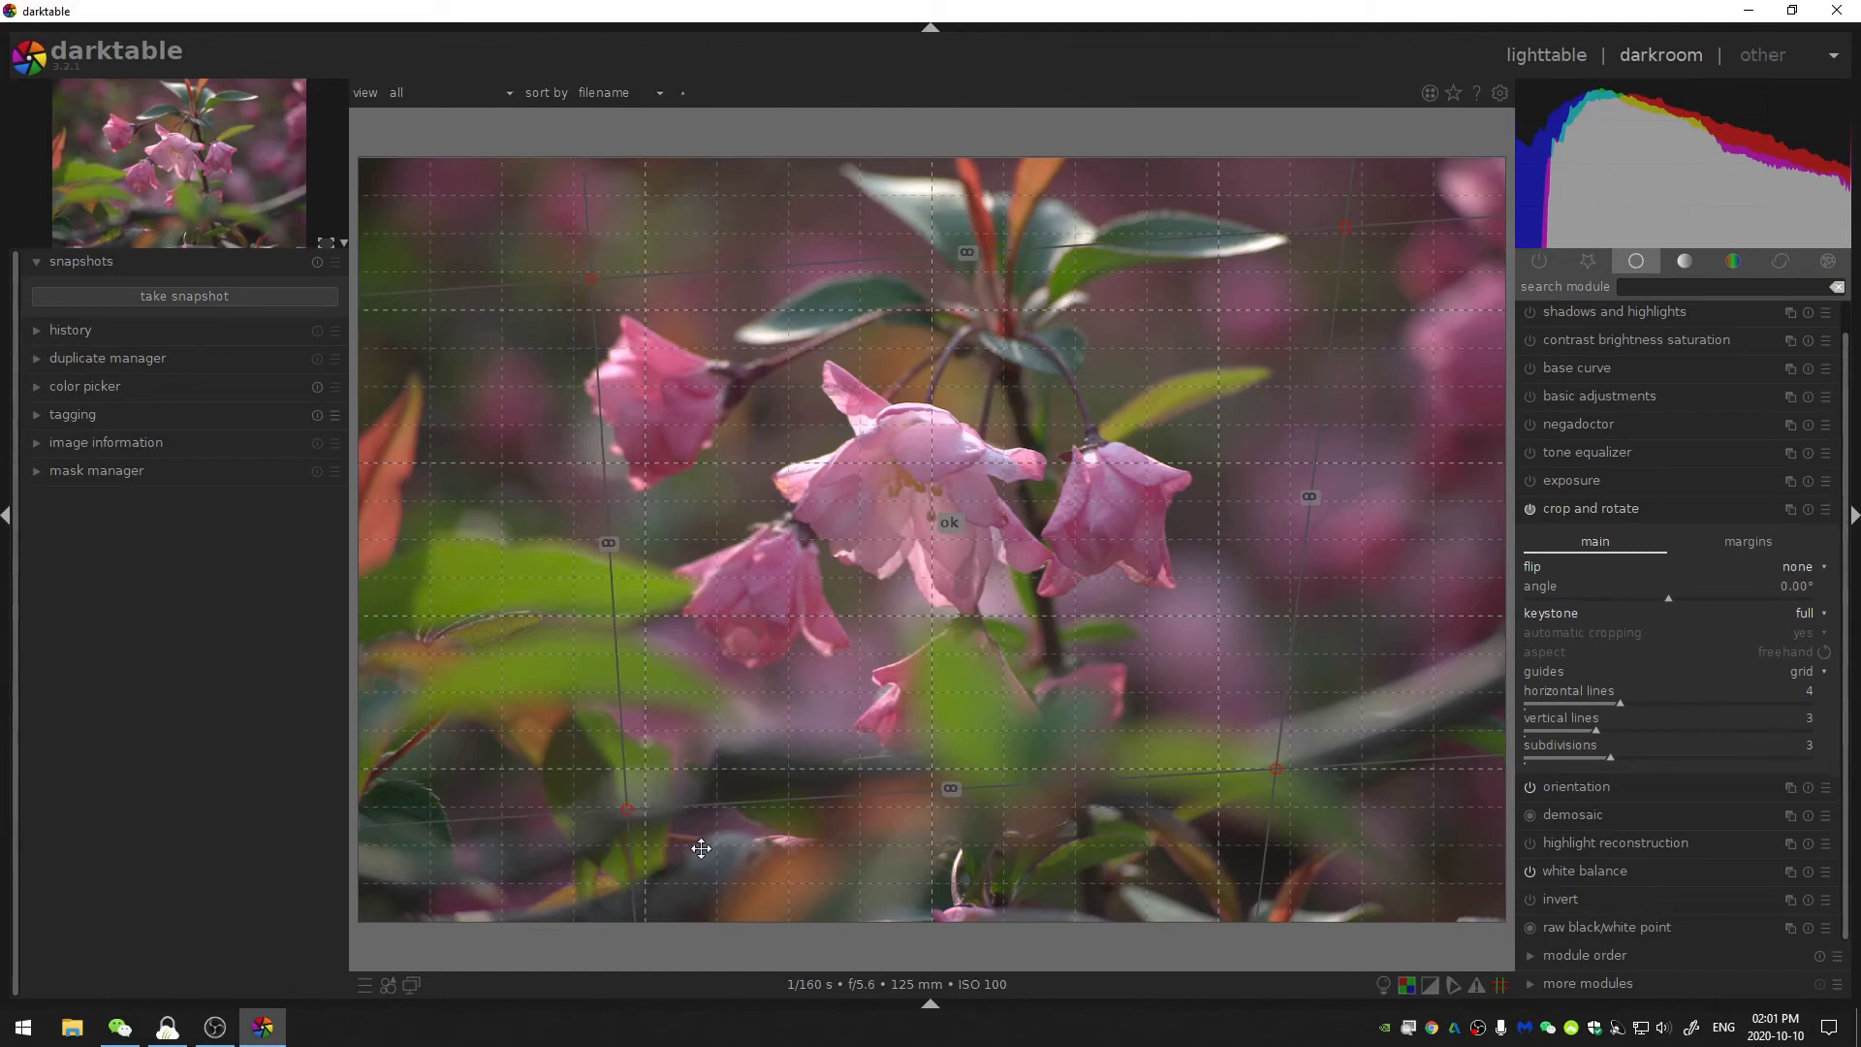
{"action": "left_click", "coordinate": [950, 523]}
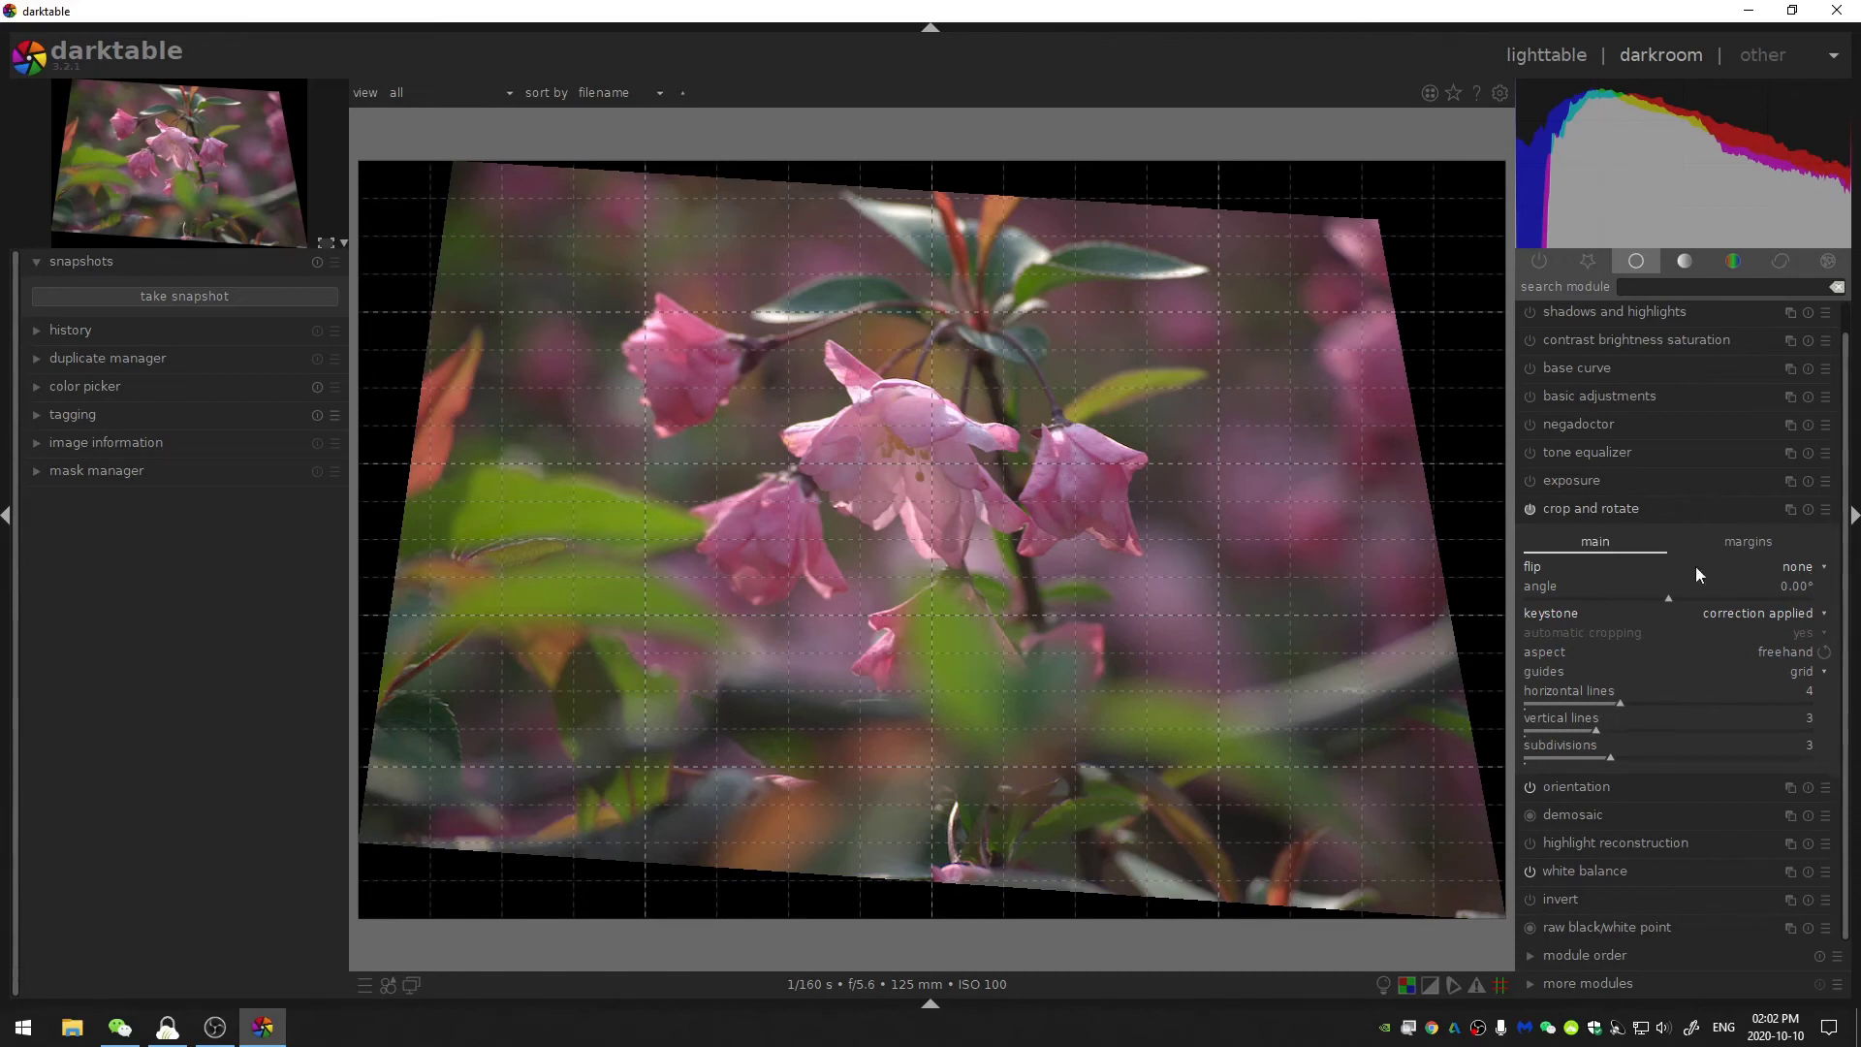
Trial-drag the bottom and left crop edges, then reset the crop and set keystone to none
{"action": "left_click_drag", "start_coordinate": [946, 903], "coordinate": [933, 839]}
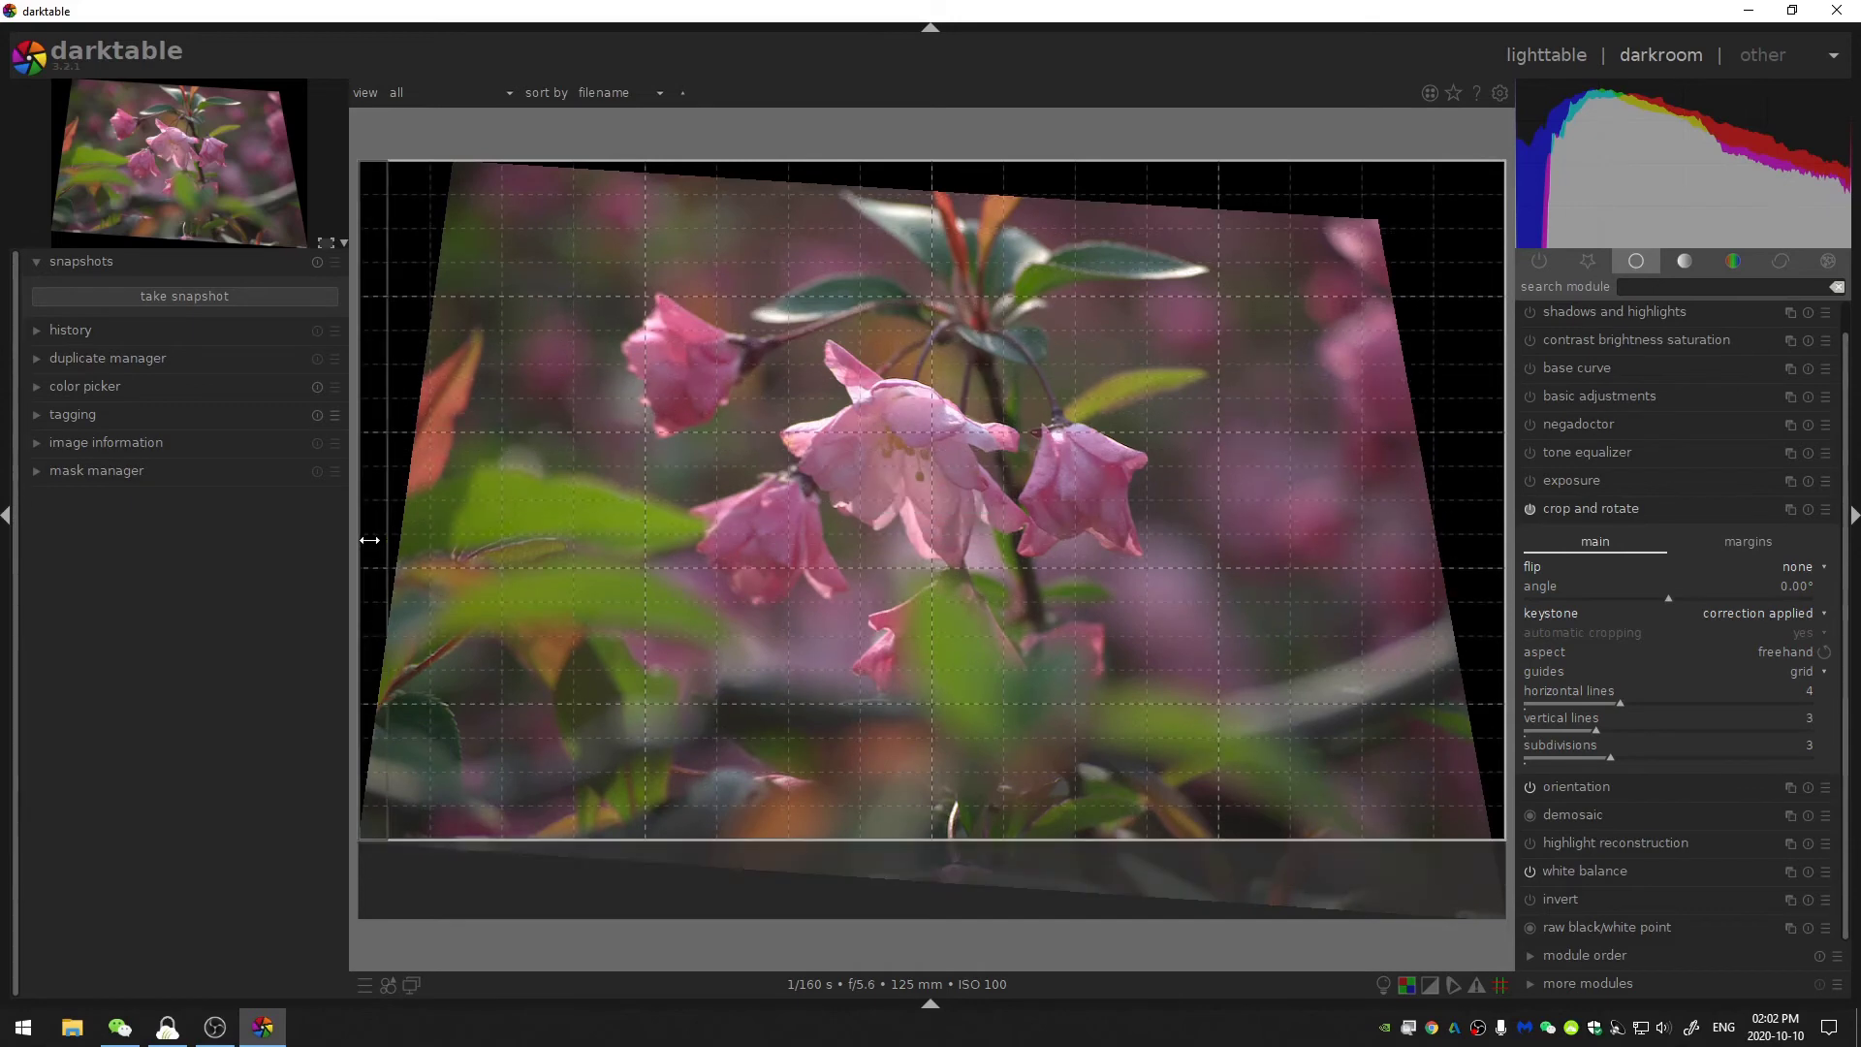
{"action": "left_click_drag", "start_coordinate": [369, 520], "coordinate": [473, 513]}
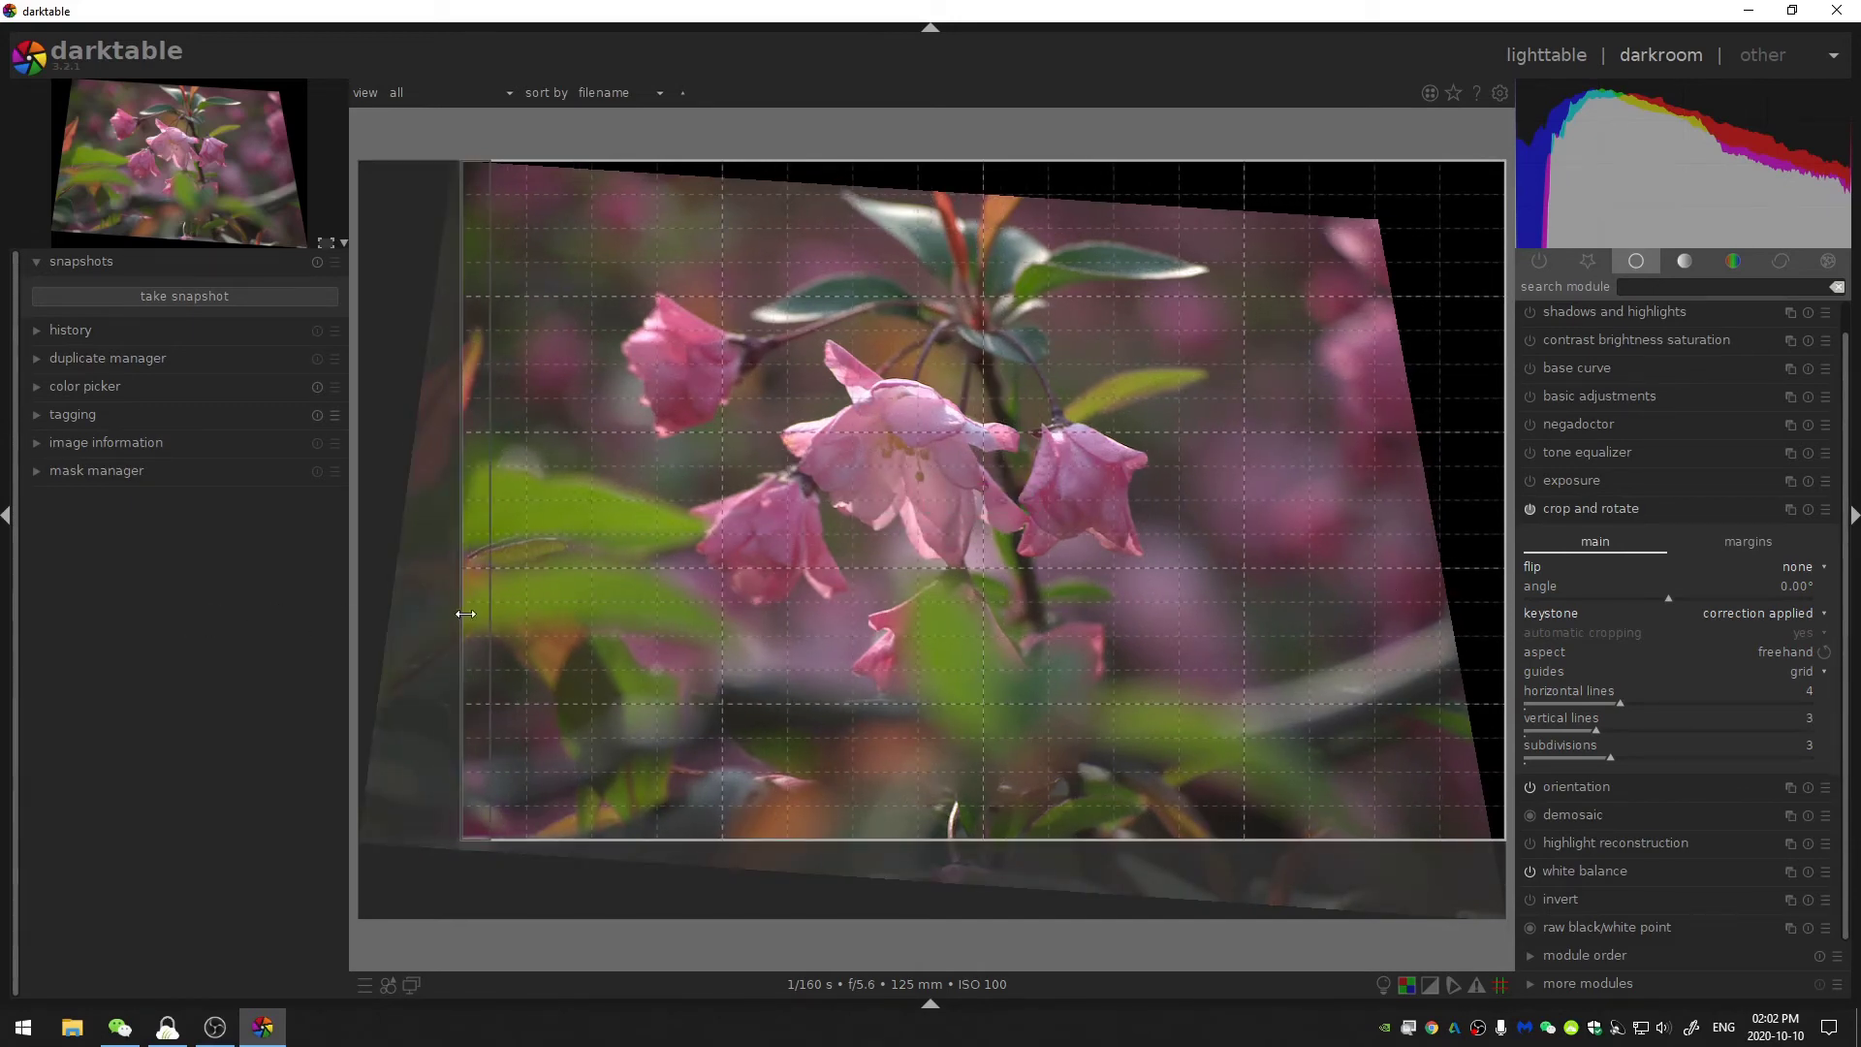
{"action": "left_click_drag", "start_coordinate": [456, 610], "coordinate": [445, 610]}
{"action": "left_click", "coordinate": [1800, 504]}
{"action": "left_click", "coordinate": [1805, 506]}
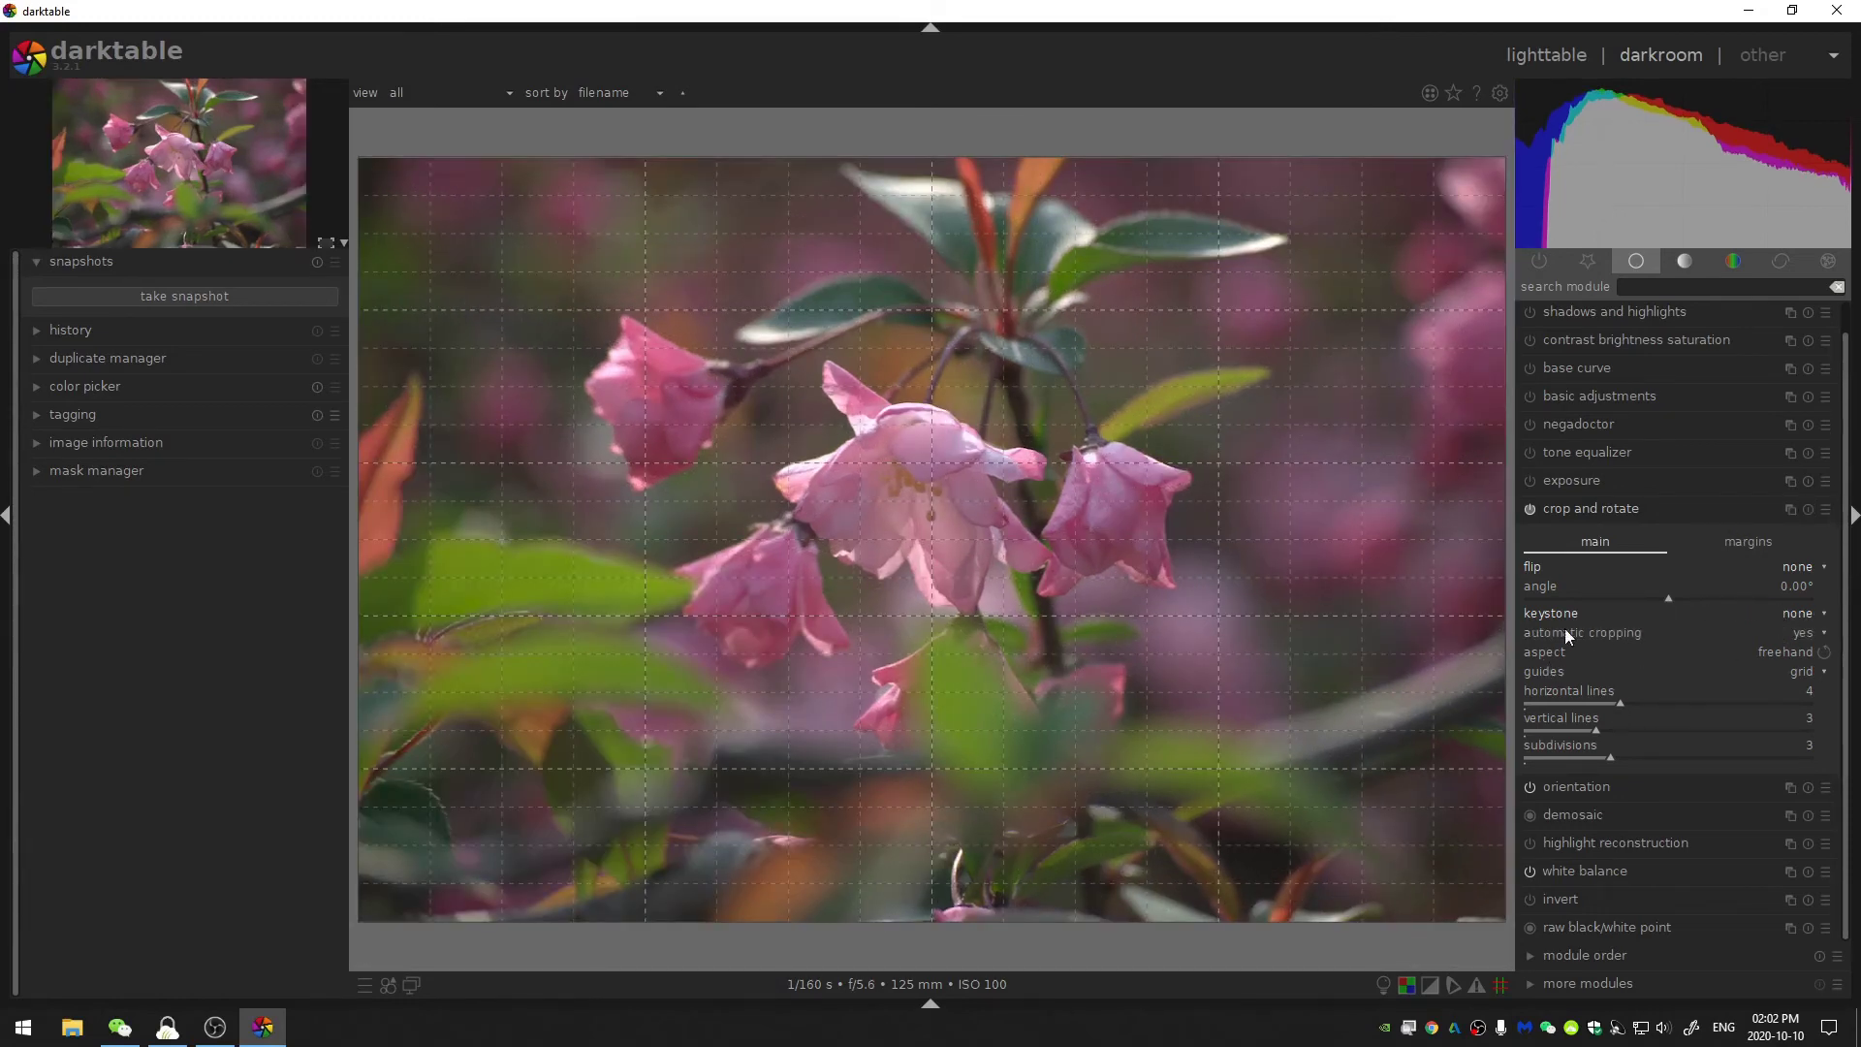
Toggle automatic cropping off and on, keep freehand aspect, and pull the top-right corner and top edge inward
{"action": "left_click", "coordinate": [1815, 635]}
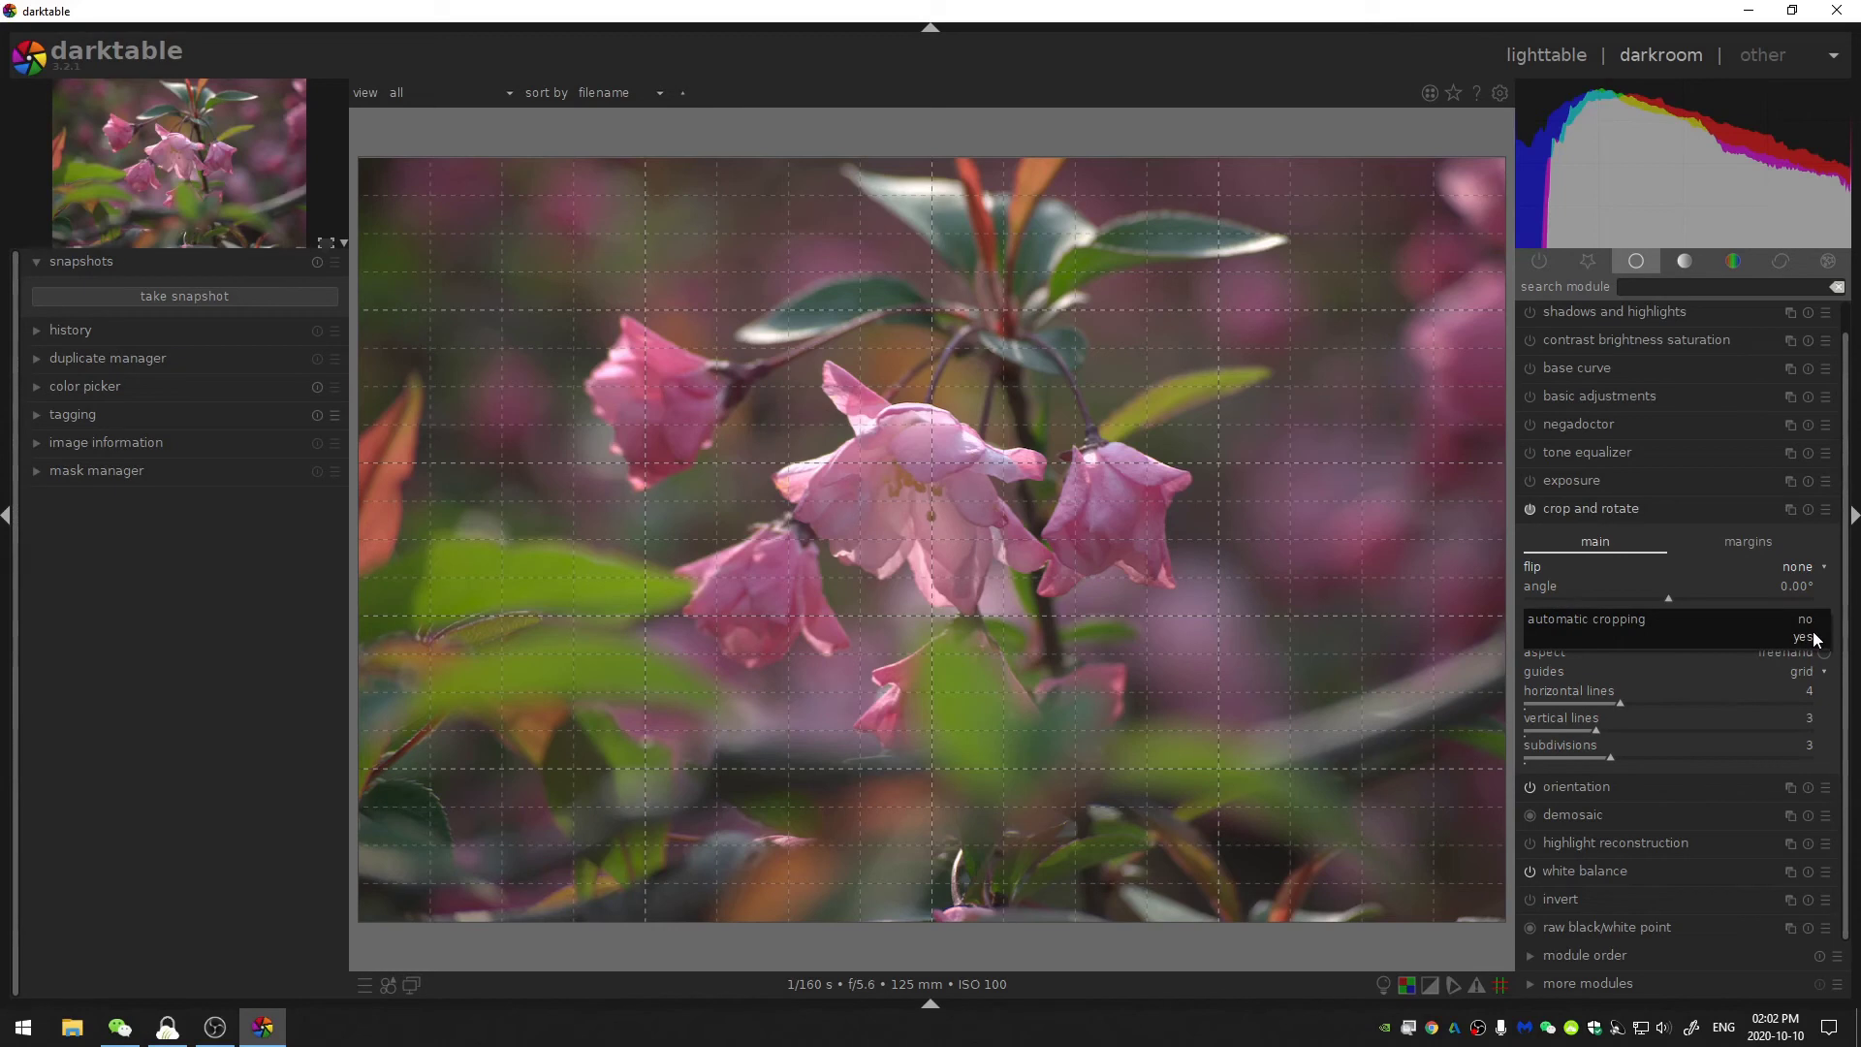
{"action": "left_click", "coordinate": [1813, 640]}
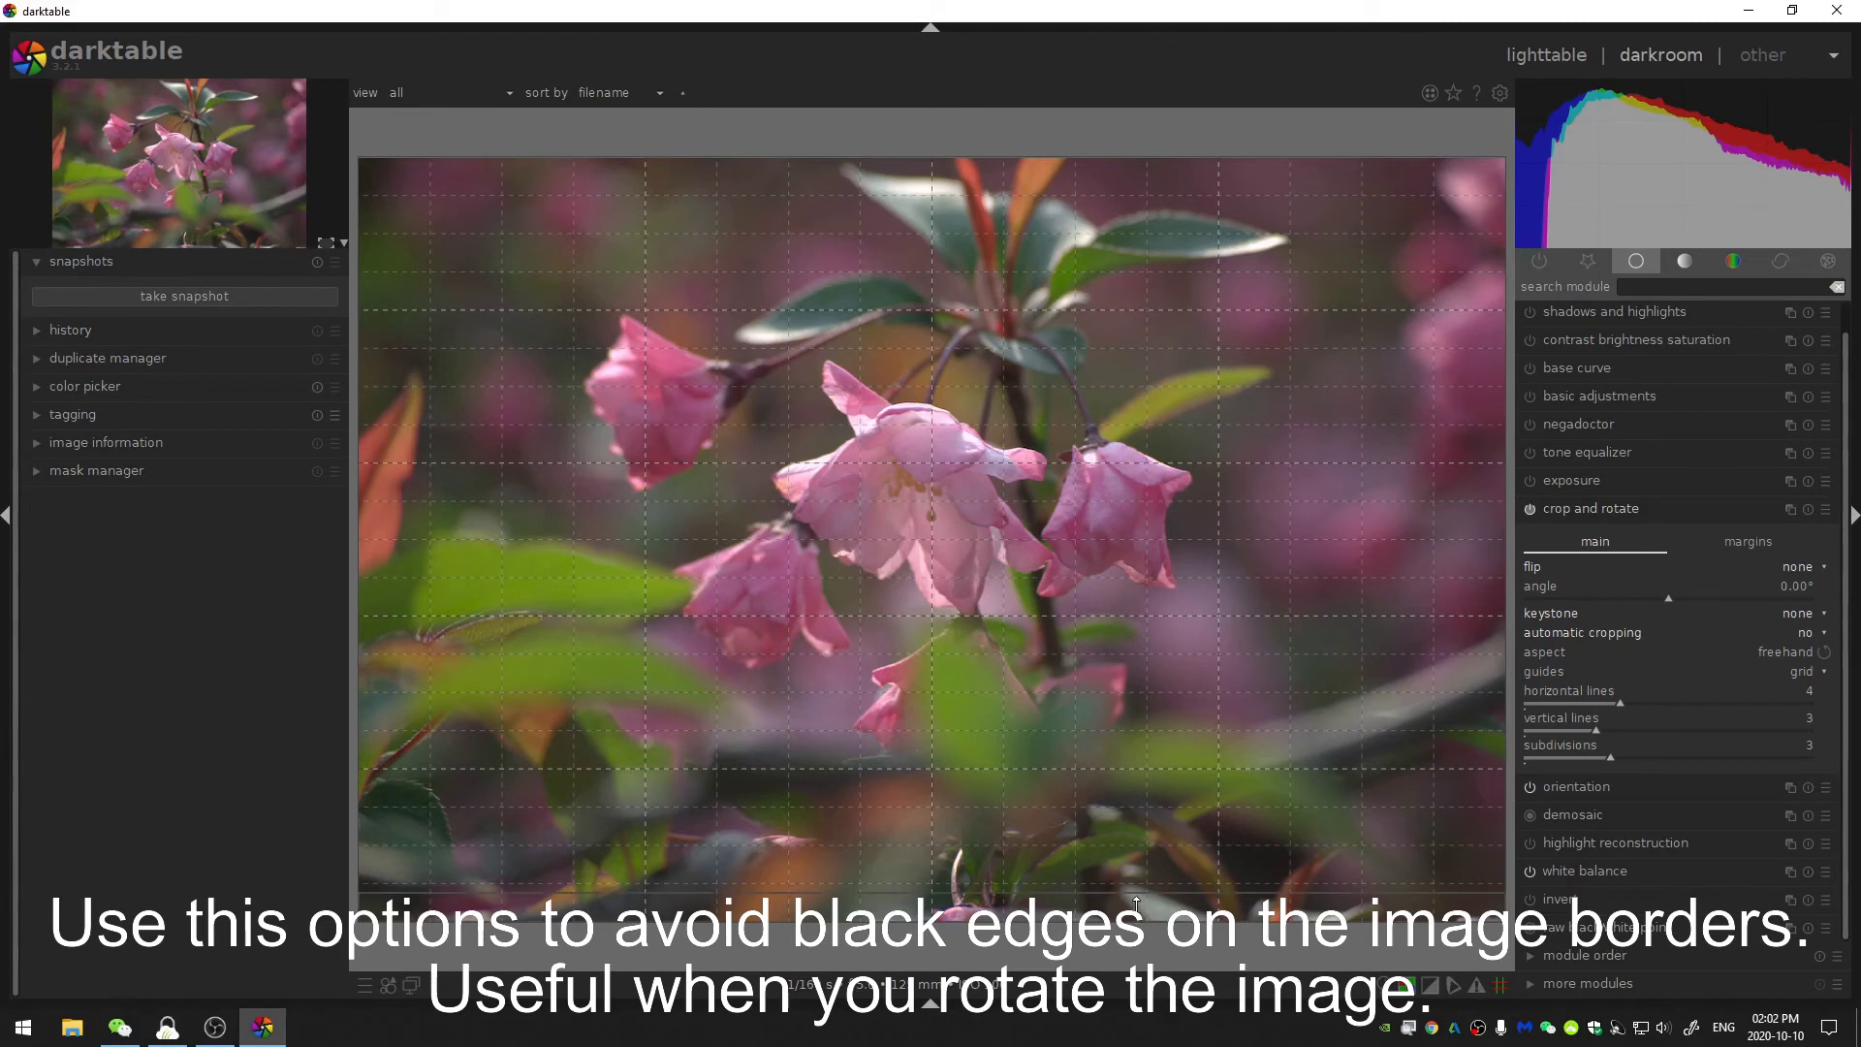
{"action": "left_click", "coordinate": [1544, 632]}
{"action": "left_click", "coordinate": [1543, 654]}
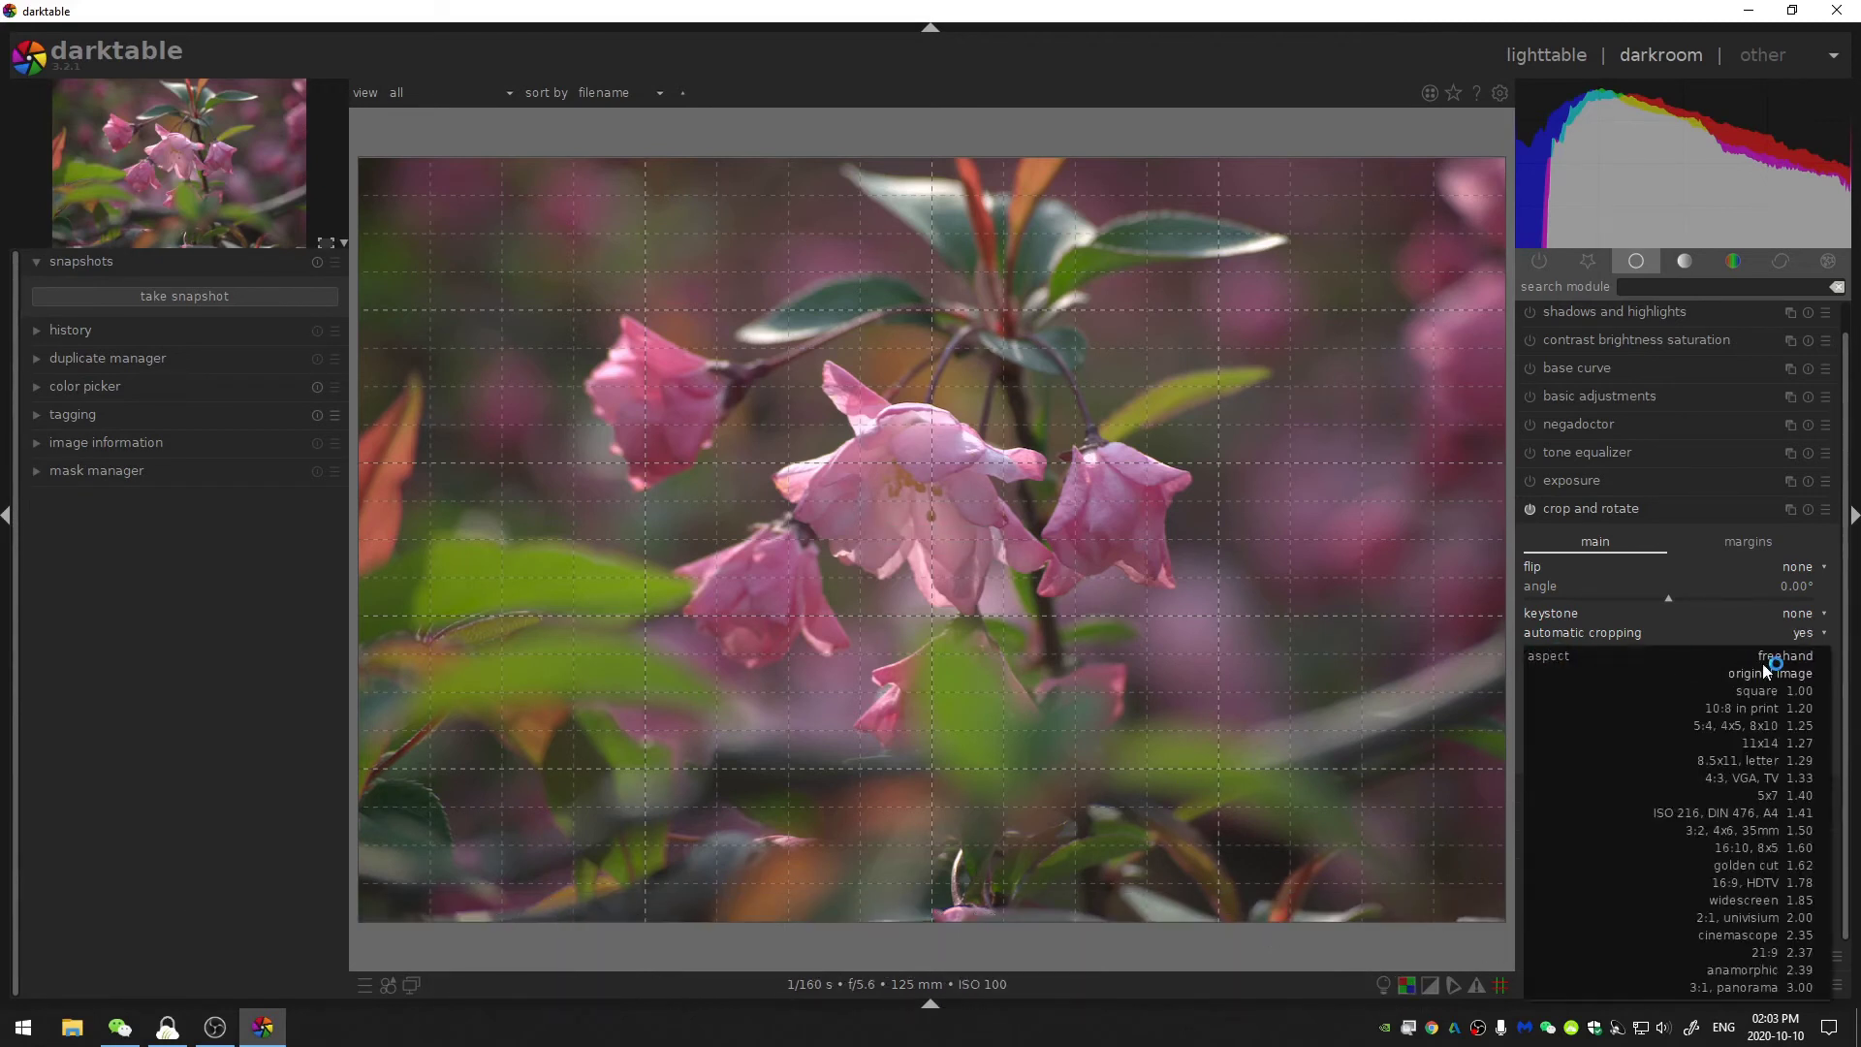
{"action": "left_click", "coordinate": [1542, 654]}
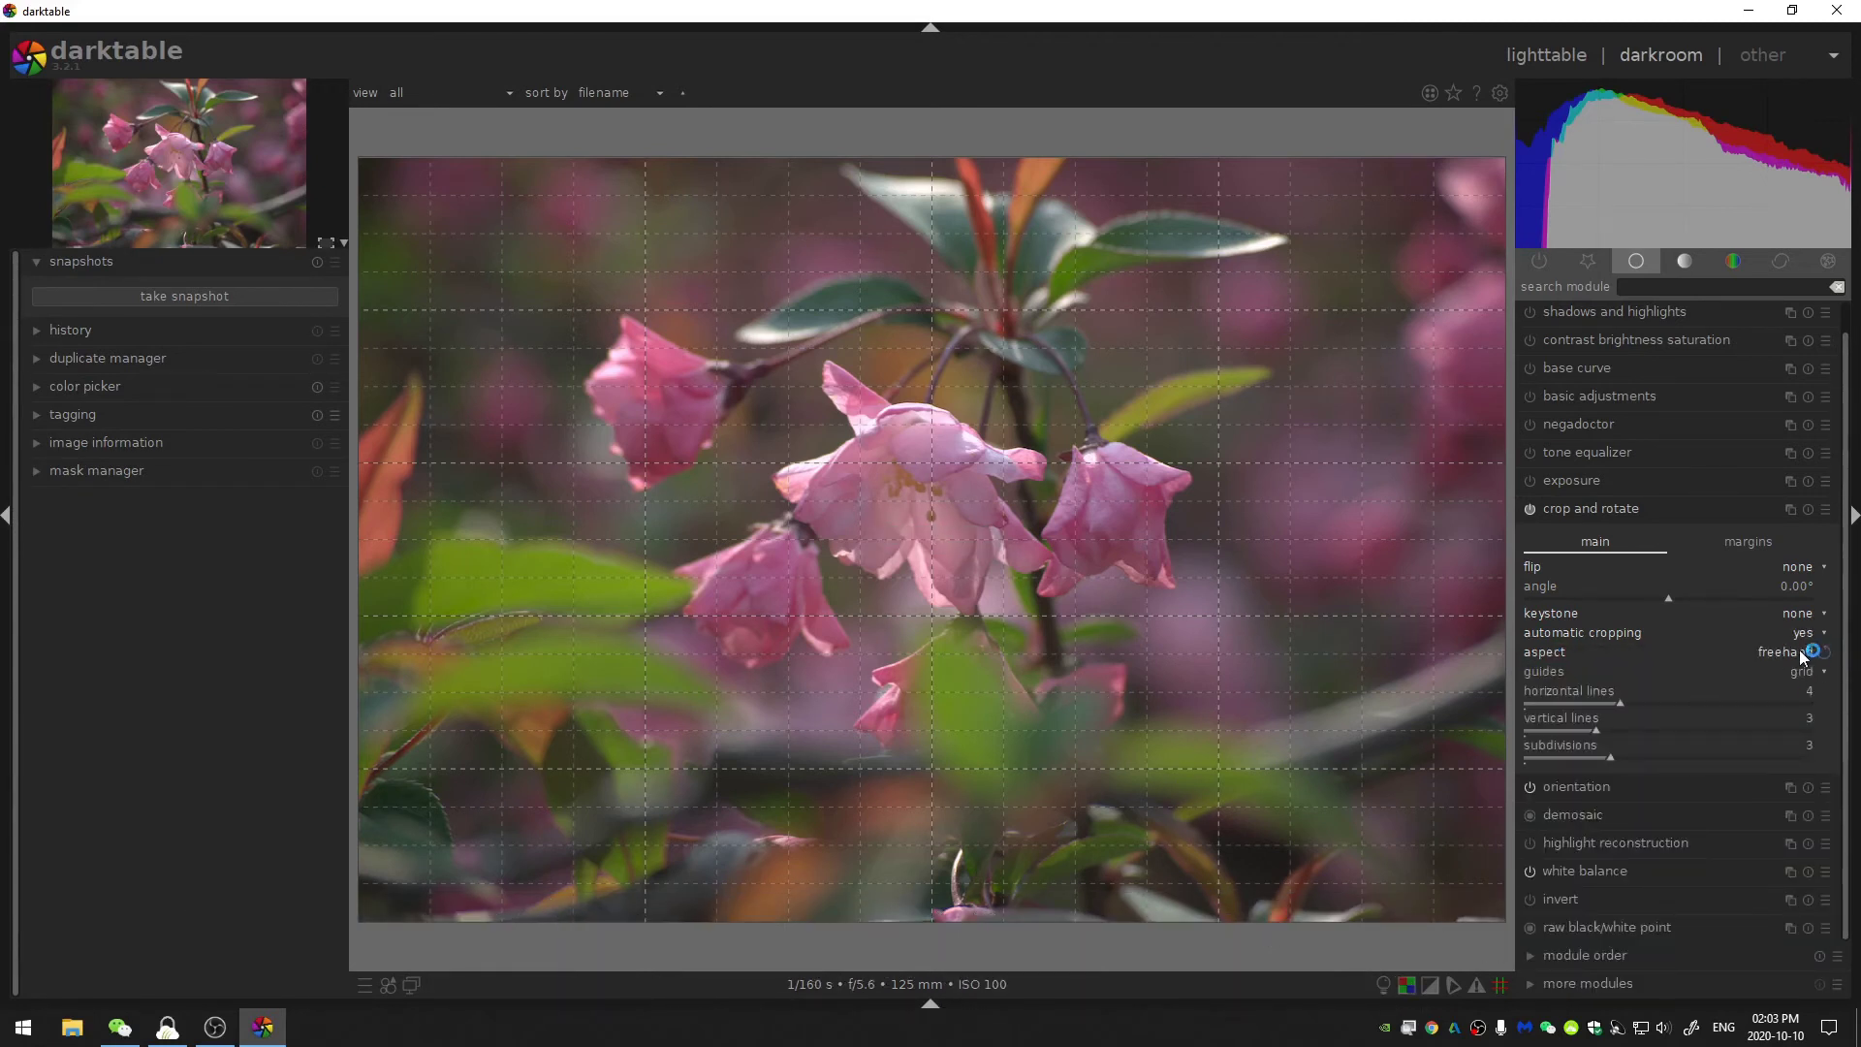
{"action": "left_click_drag", "start_coordinate": [1488, 172], "coordinate": [1259, 250]}
{"action": "left_click_drag", "start_coordinate": [717, 283], "coordinate": [849, 301]}
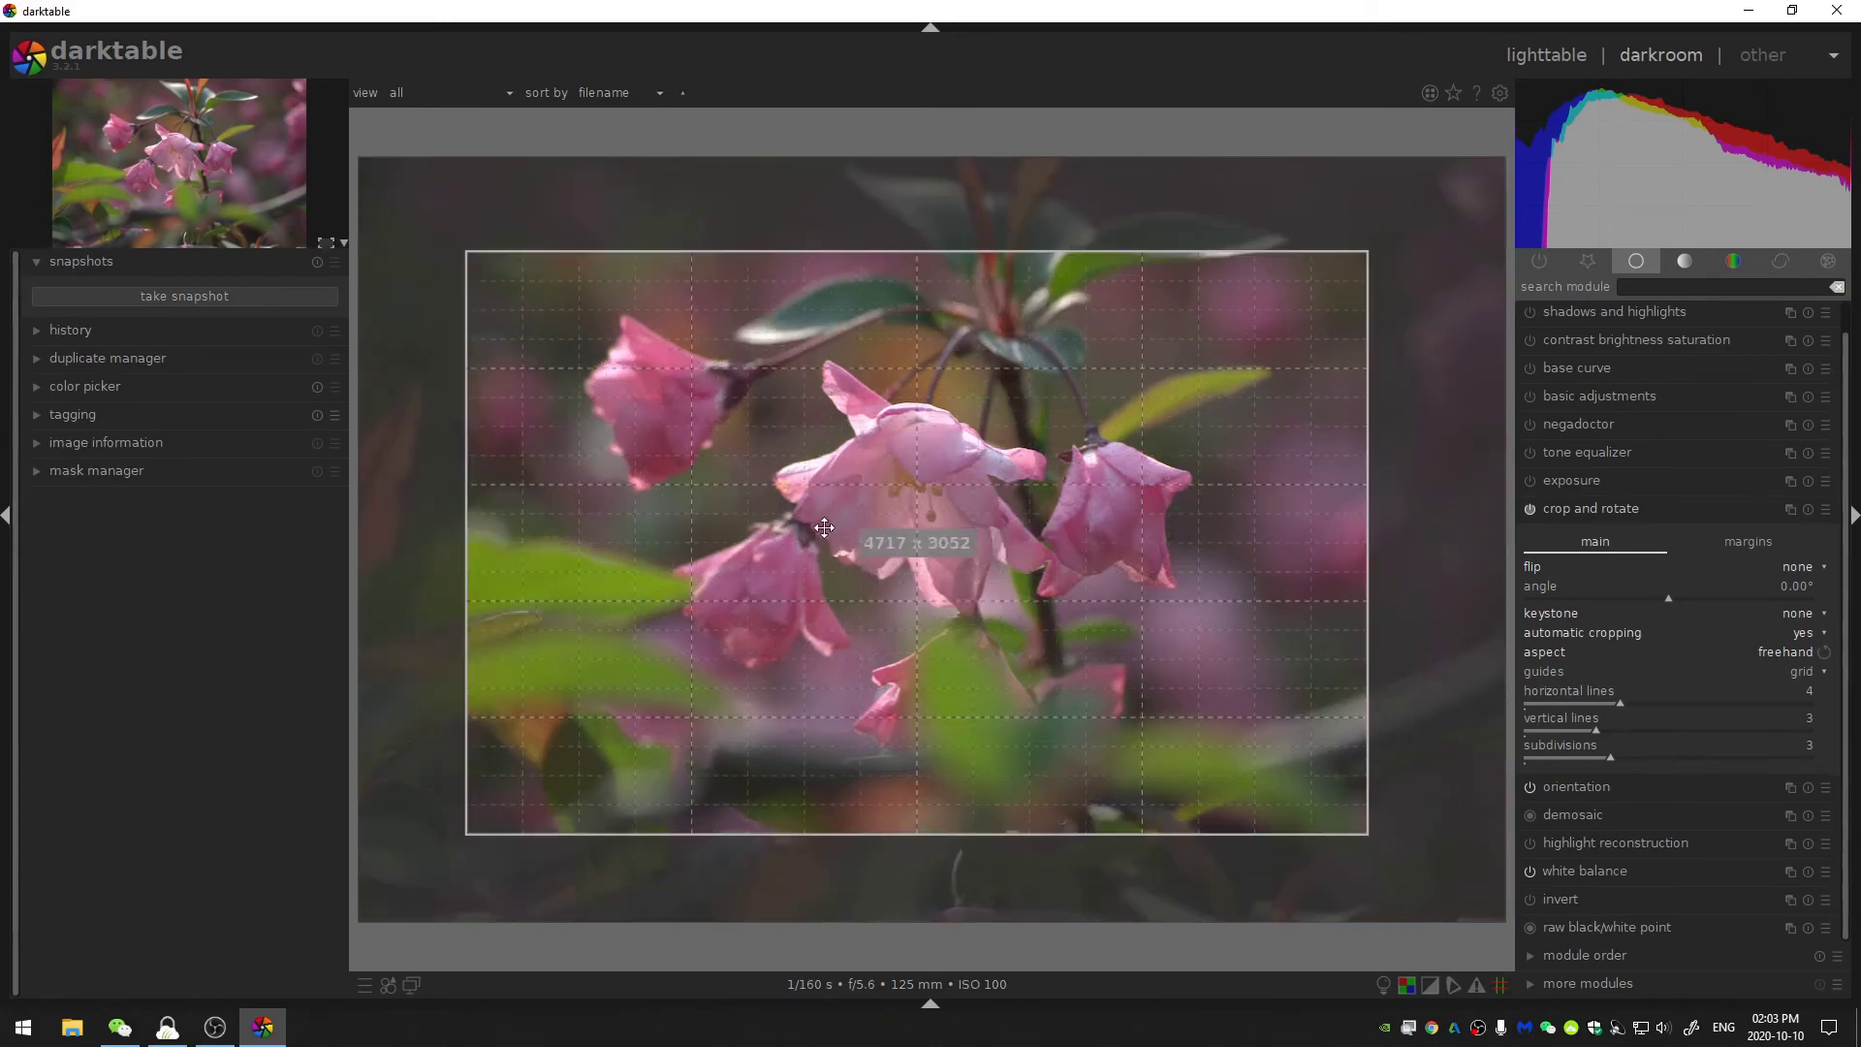
Constrain the crop to square, then move and shrink it over the blossoms
{"action": "left_click", "coordinate": [1800, 655]}
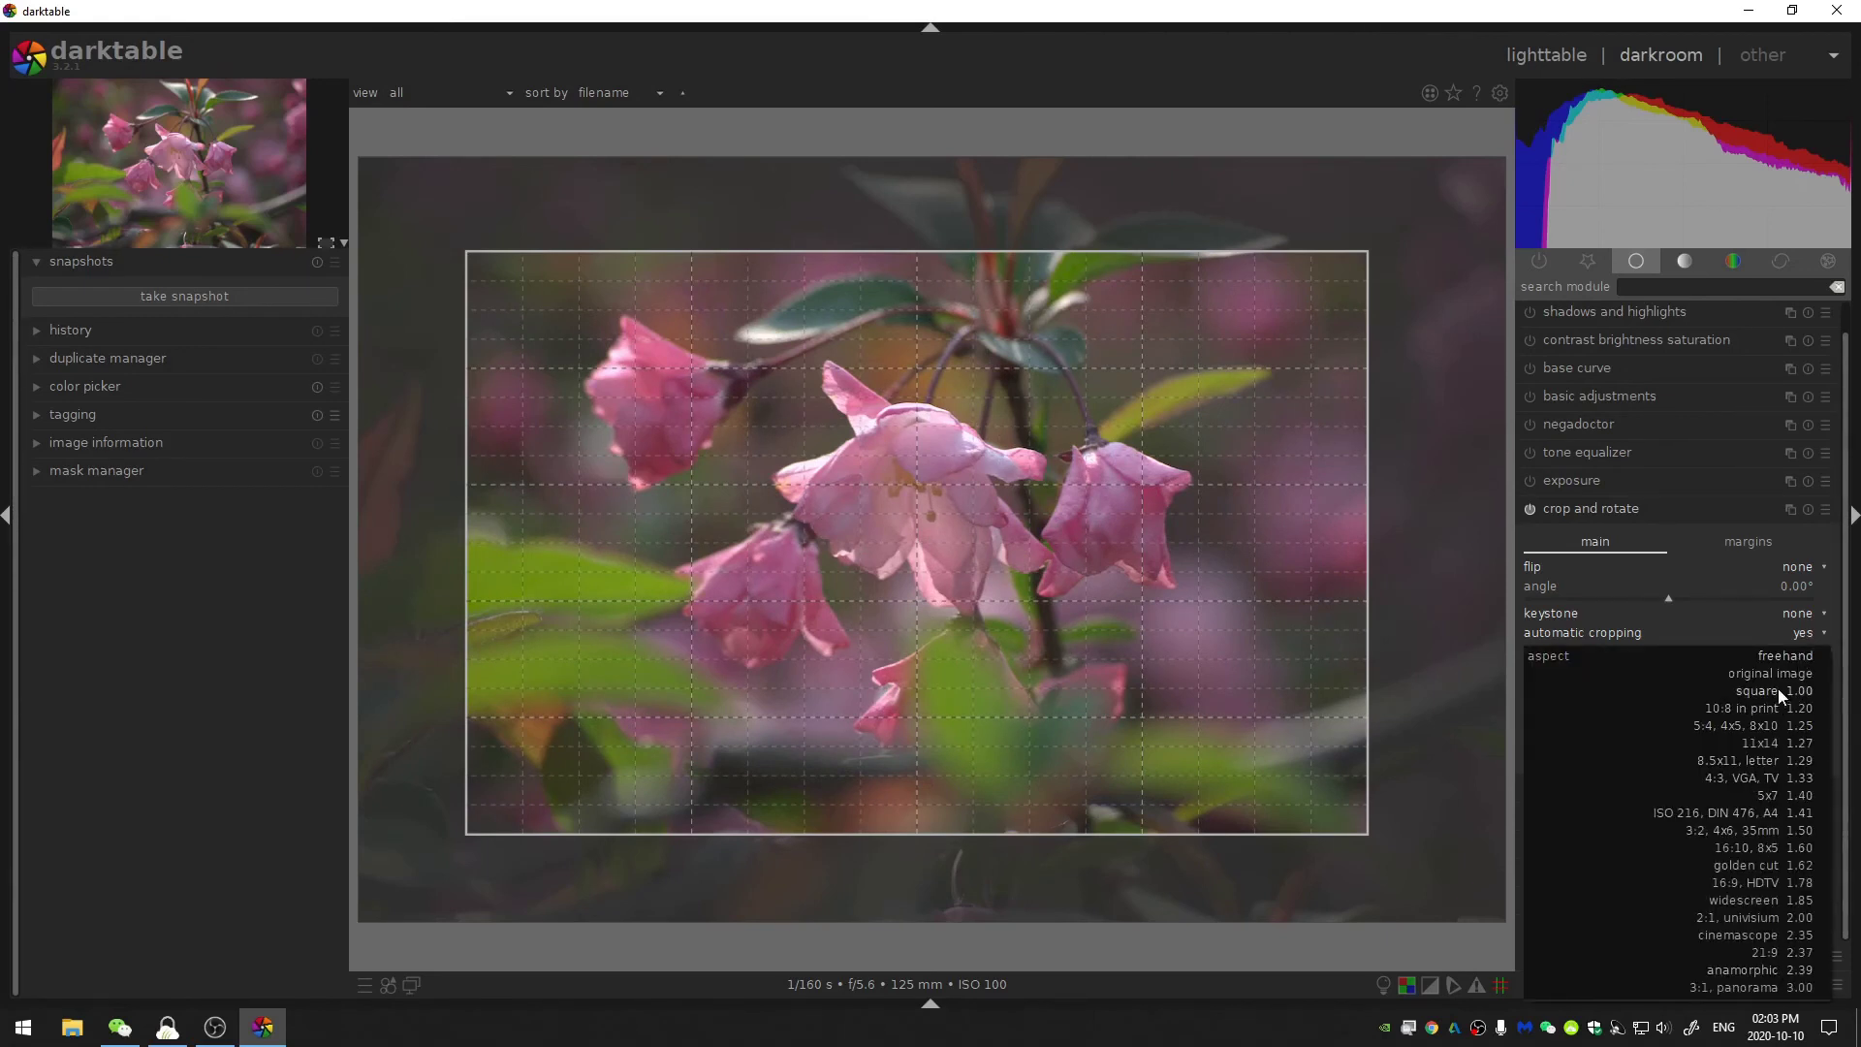
{"action": "left_click", "coordinate": [1777, 690]}
{"action": "left_click_drag", "start_coordinate": [970, 596], "coordinate": [909, 598]}
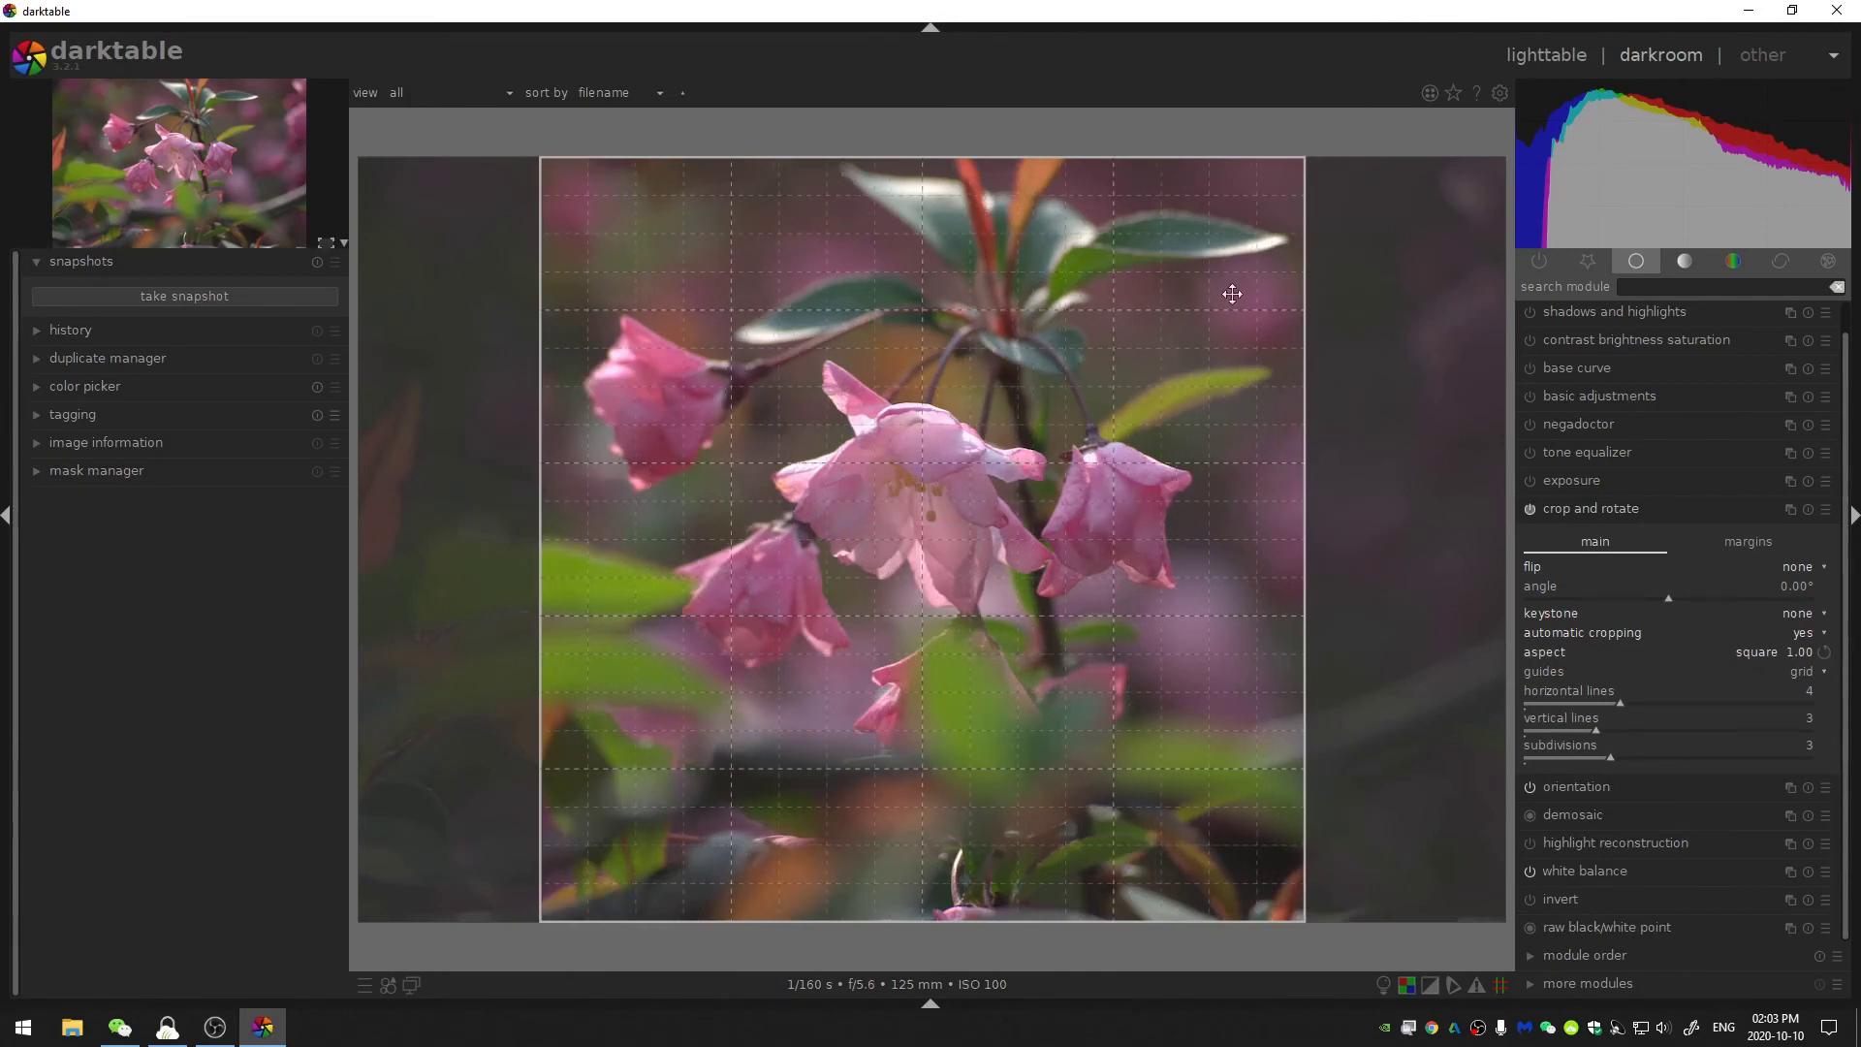
{"action": "left_click_drag", "start_coordinate": [1287, 171], "coordinate": [1275, 237]}
{"action": "mouse_move", "coordinate": [1057, 456]}
{"action": "left_mouse_down"}
{"action": "mouse_move", "coordinate": [1072, 456]}
{"action": "mouse_move", "coordinate": [1024, 464]}
{"action": "left_mouse_up"}
{"action": "left_click", "coordinate": [1802, 652]}
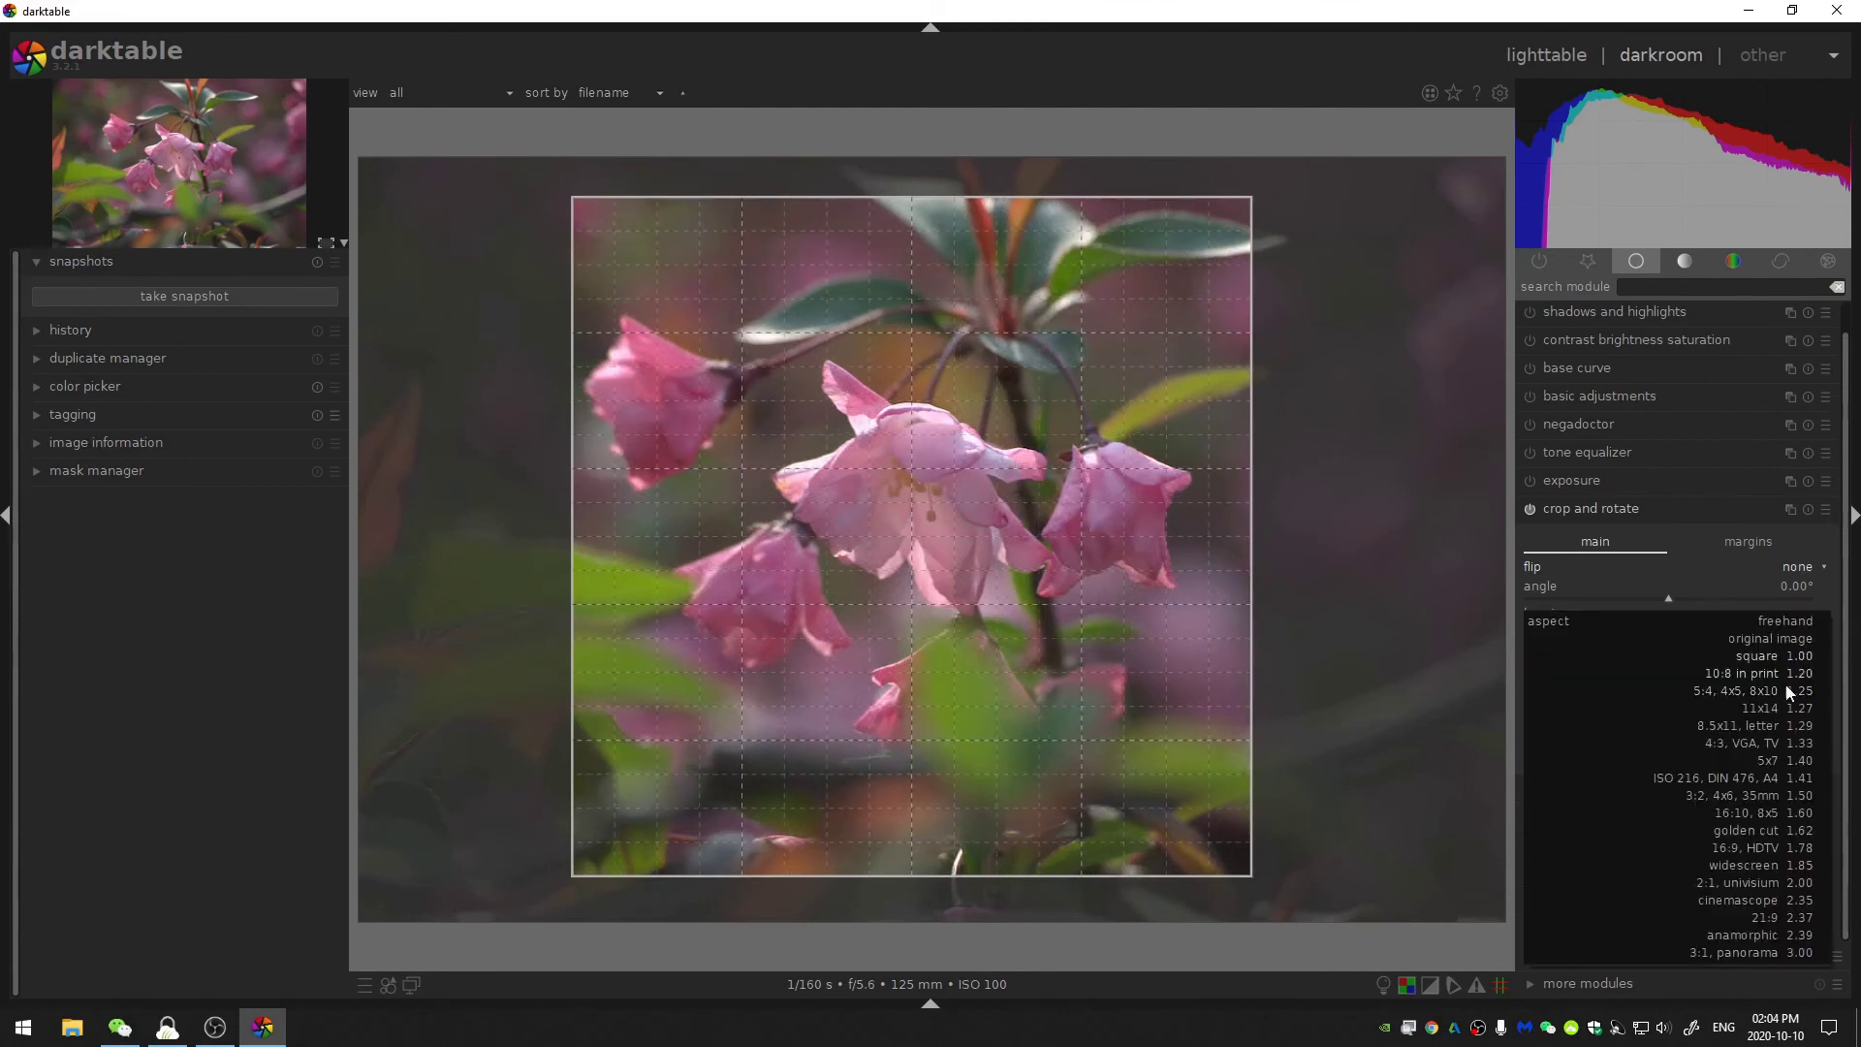
{"action": "key", "text": "Escape"}
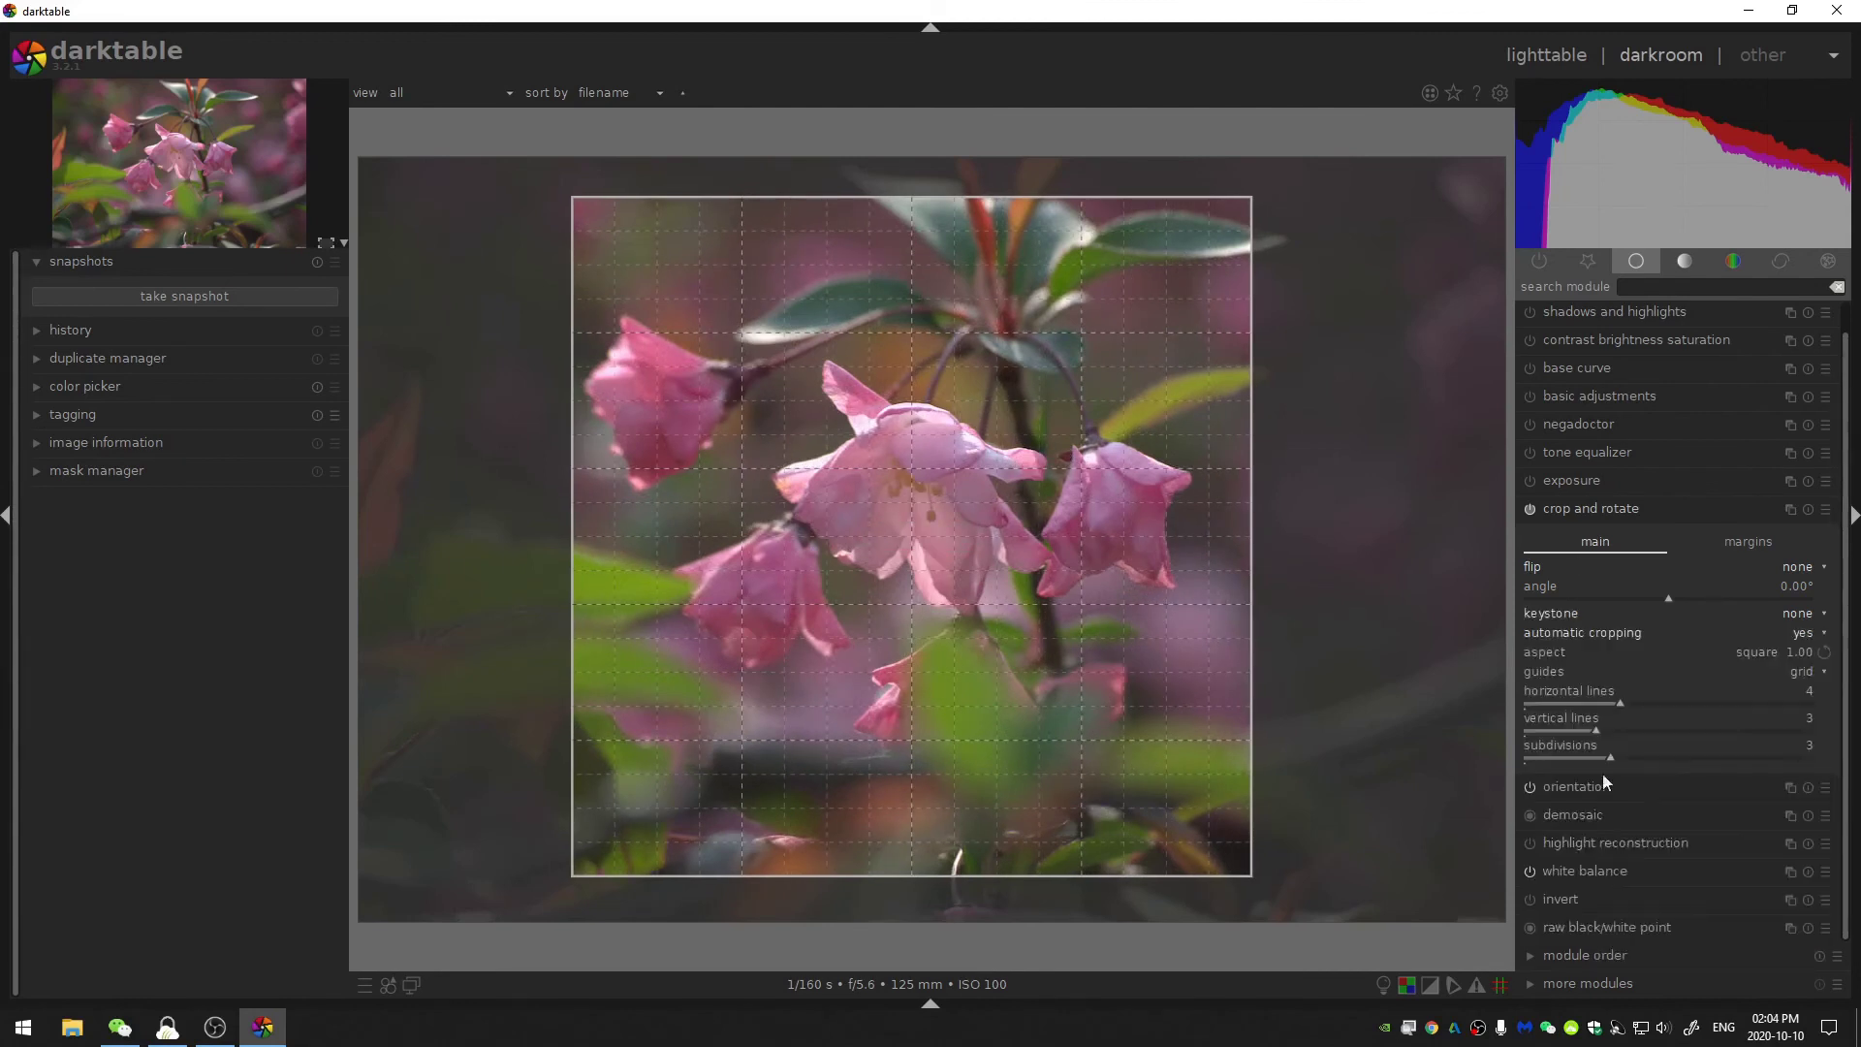
Switch the crop aspect to anamorphic 2.39 and shift the frame left
{"action": "left_click", "coordinate": [1550, 652]}
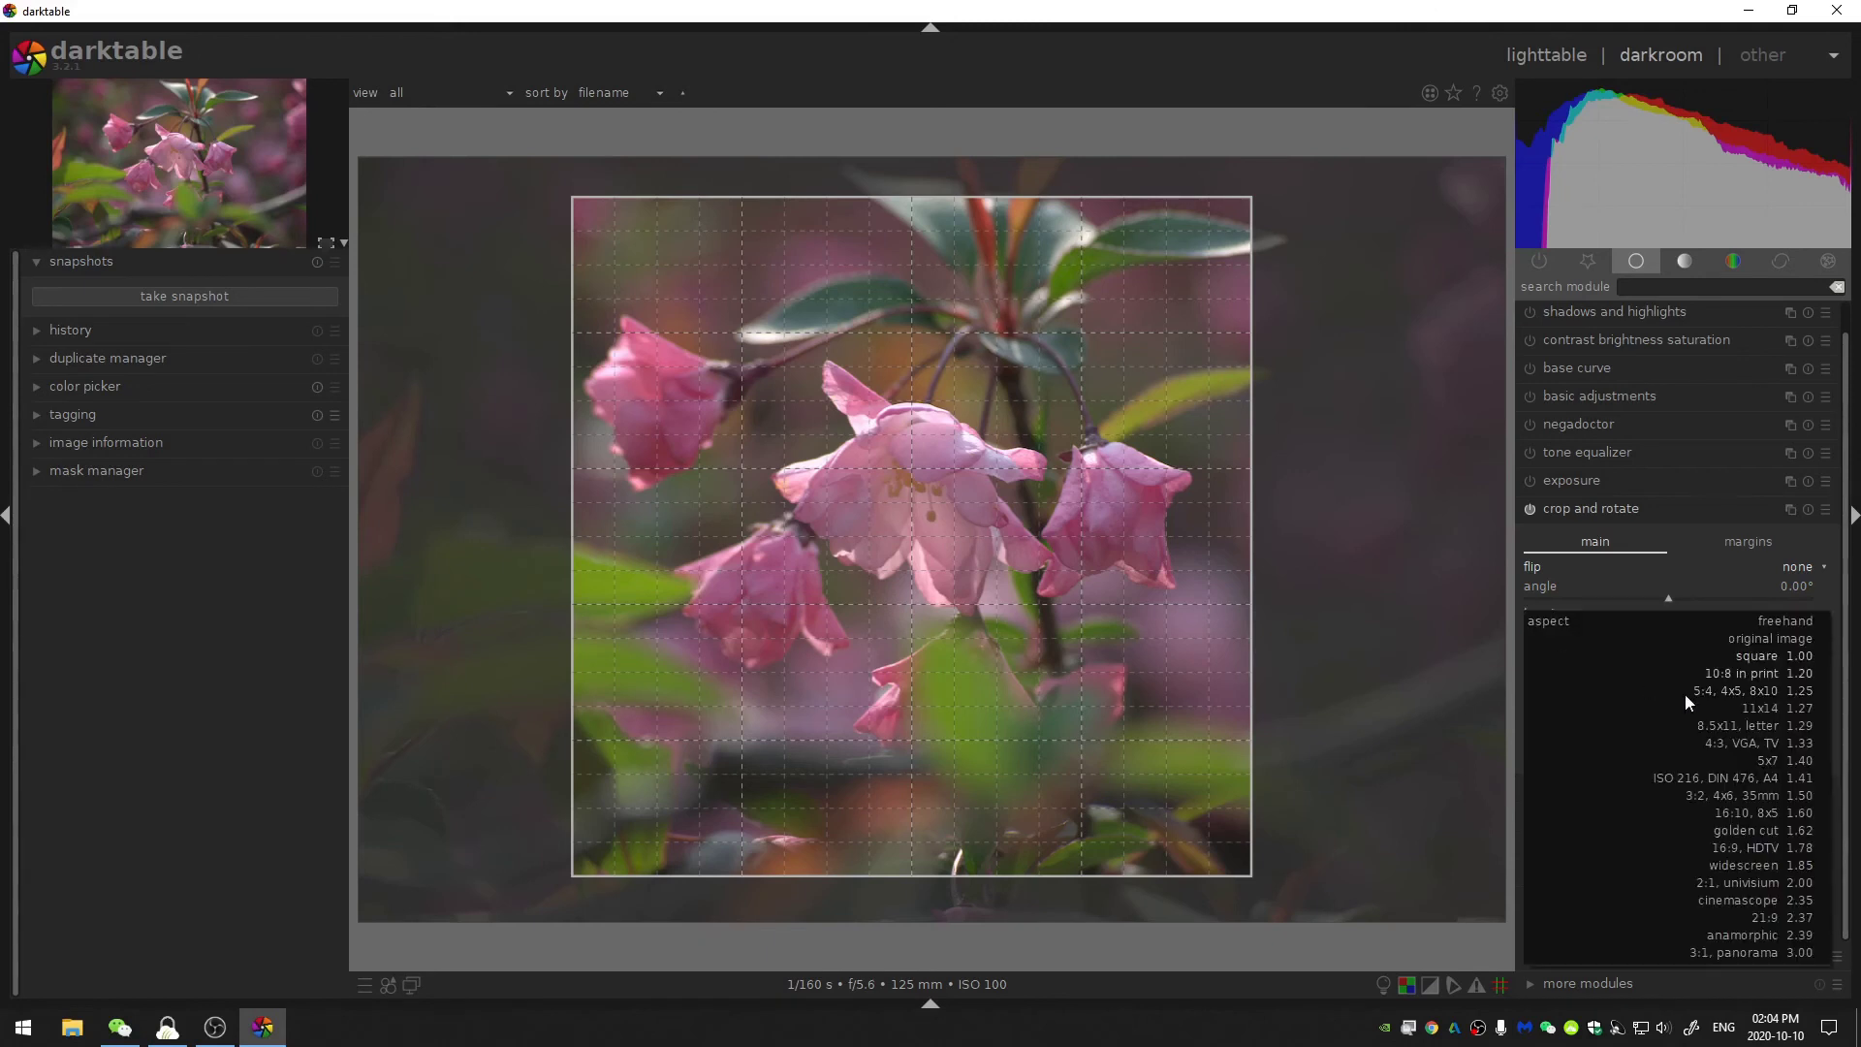
{"action": "left_click", "coordinate": [1747, 934]}
{"action": "left_click_drag", "start_coordinate": [1160, 681], "coordinate": [945, 661]}
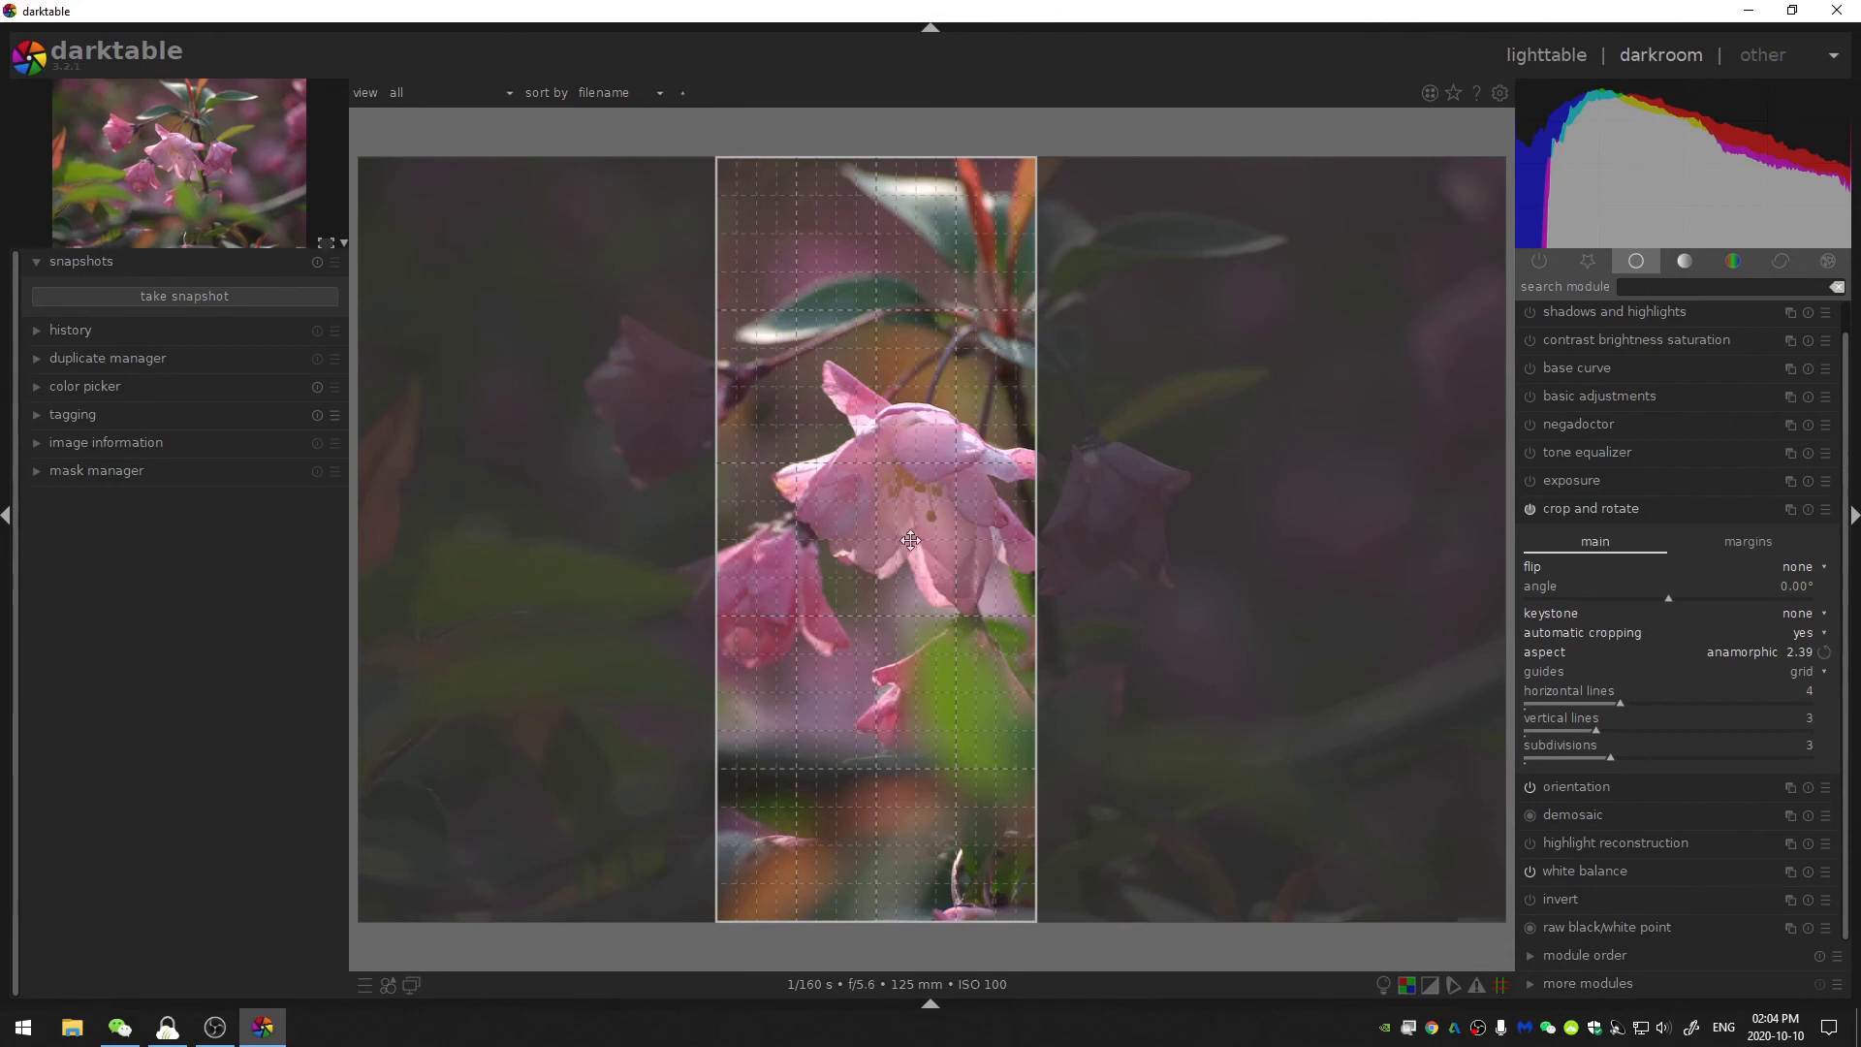
{"action": "left_click_drag", "start_coordinate": [929, 707], "coordinate": [969, 692]}
Flip the anamorphic 2.39 crop to landscape and widen it to the full image width
{"action": "left_click", "coordinate": [1825, 653]}
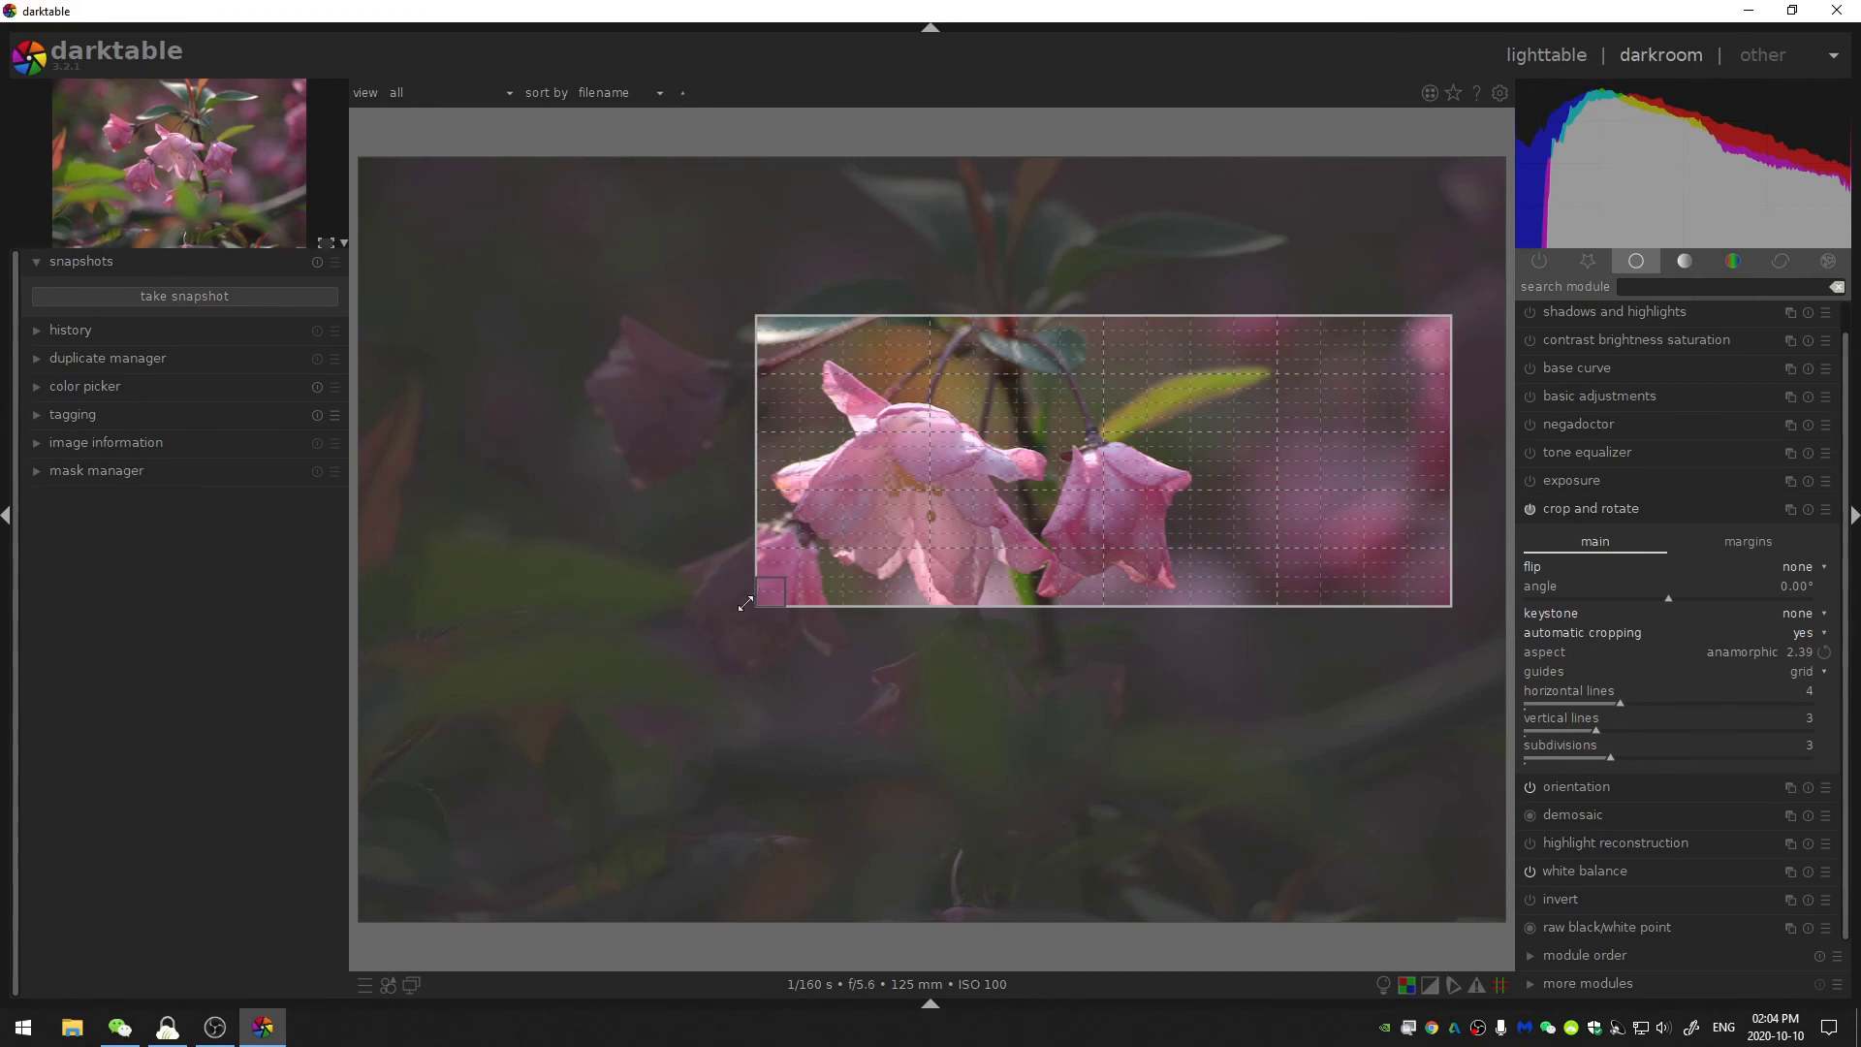
{"action": "left_click_drag", "start_coordinate": [766, 587], "coordinate": [394, 747]}
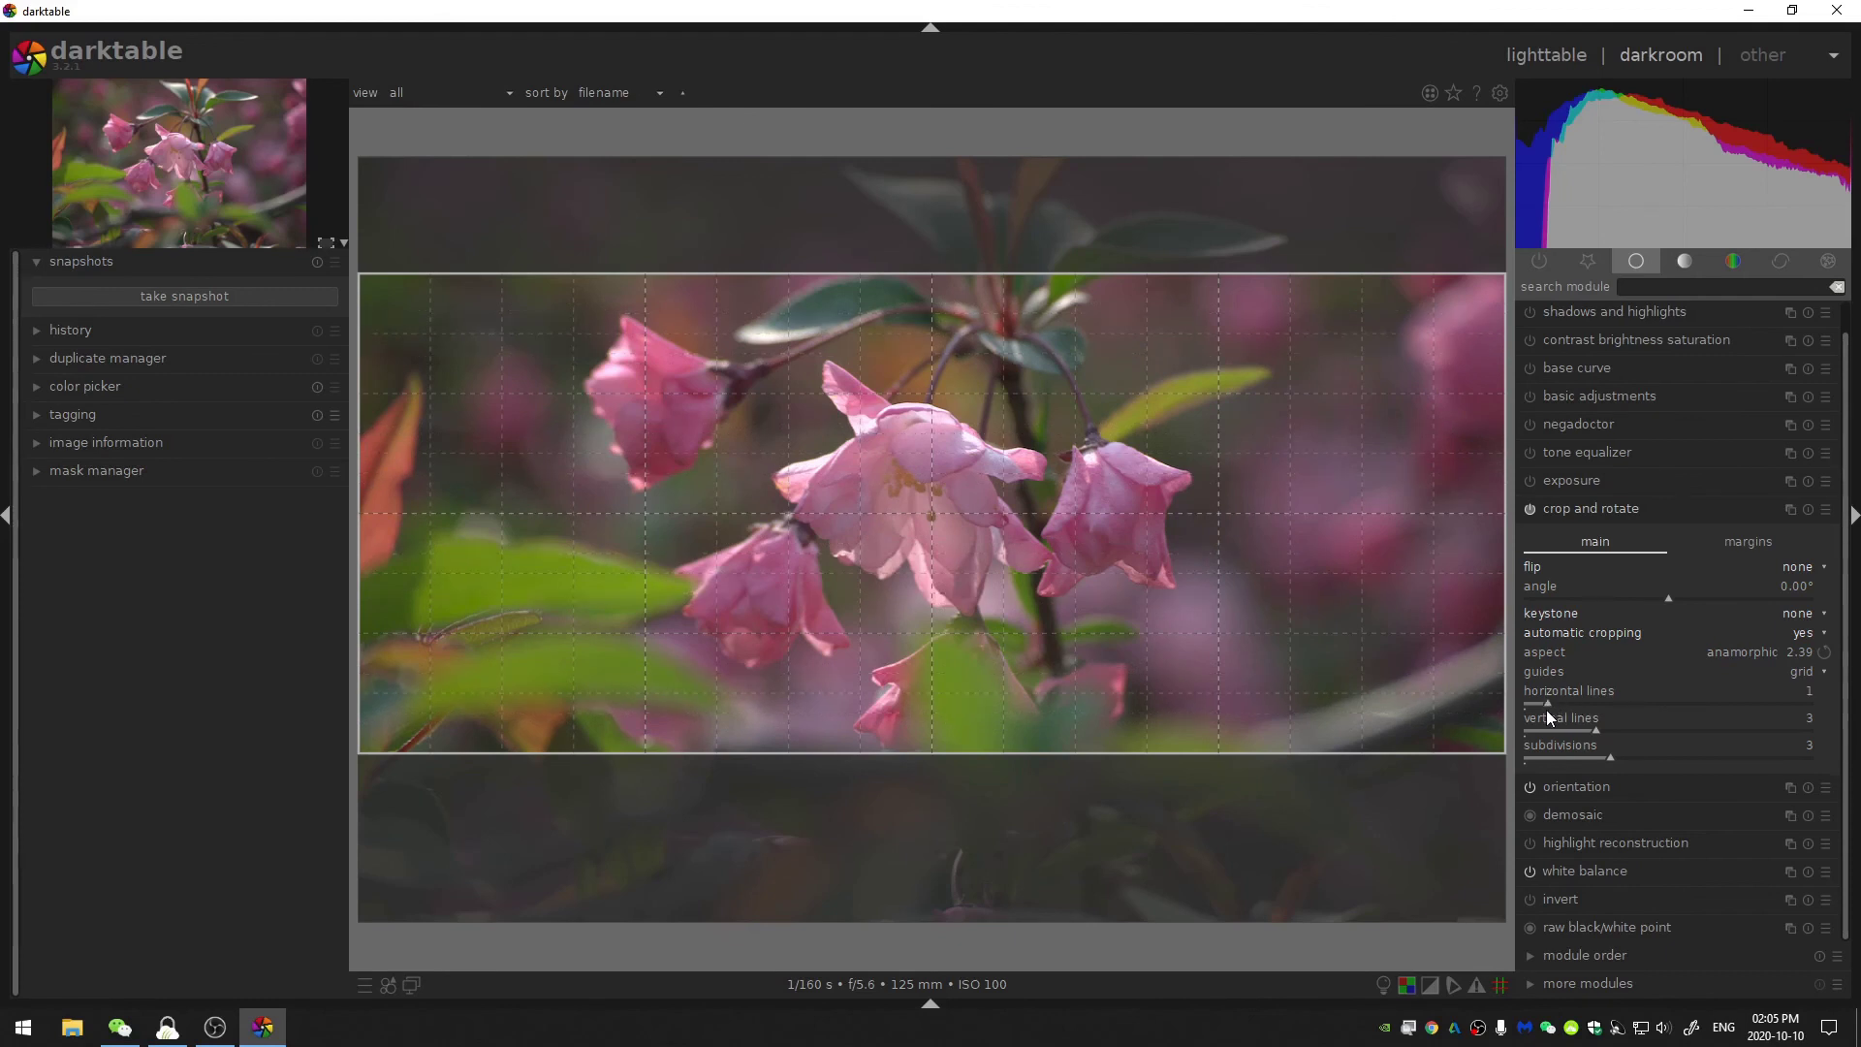
Set the crop guides to 3 horizontal lines and reduce the vertical lines to 4
{"action": "left_click_drag", "start_coordinate": [1551, 710], "coordinate": [1591, 705]}
{"action": "left_click_drag", "start_coordinate": [1787, 729], "coordinate": [1615, 729]}
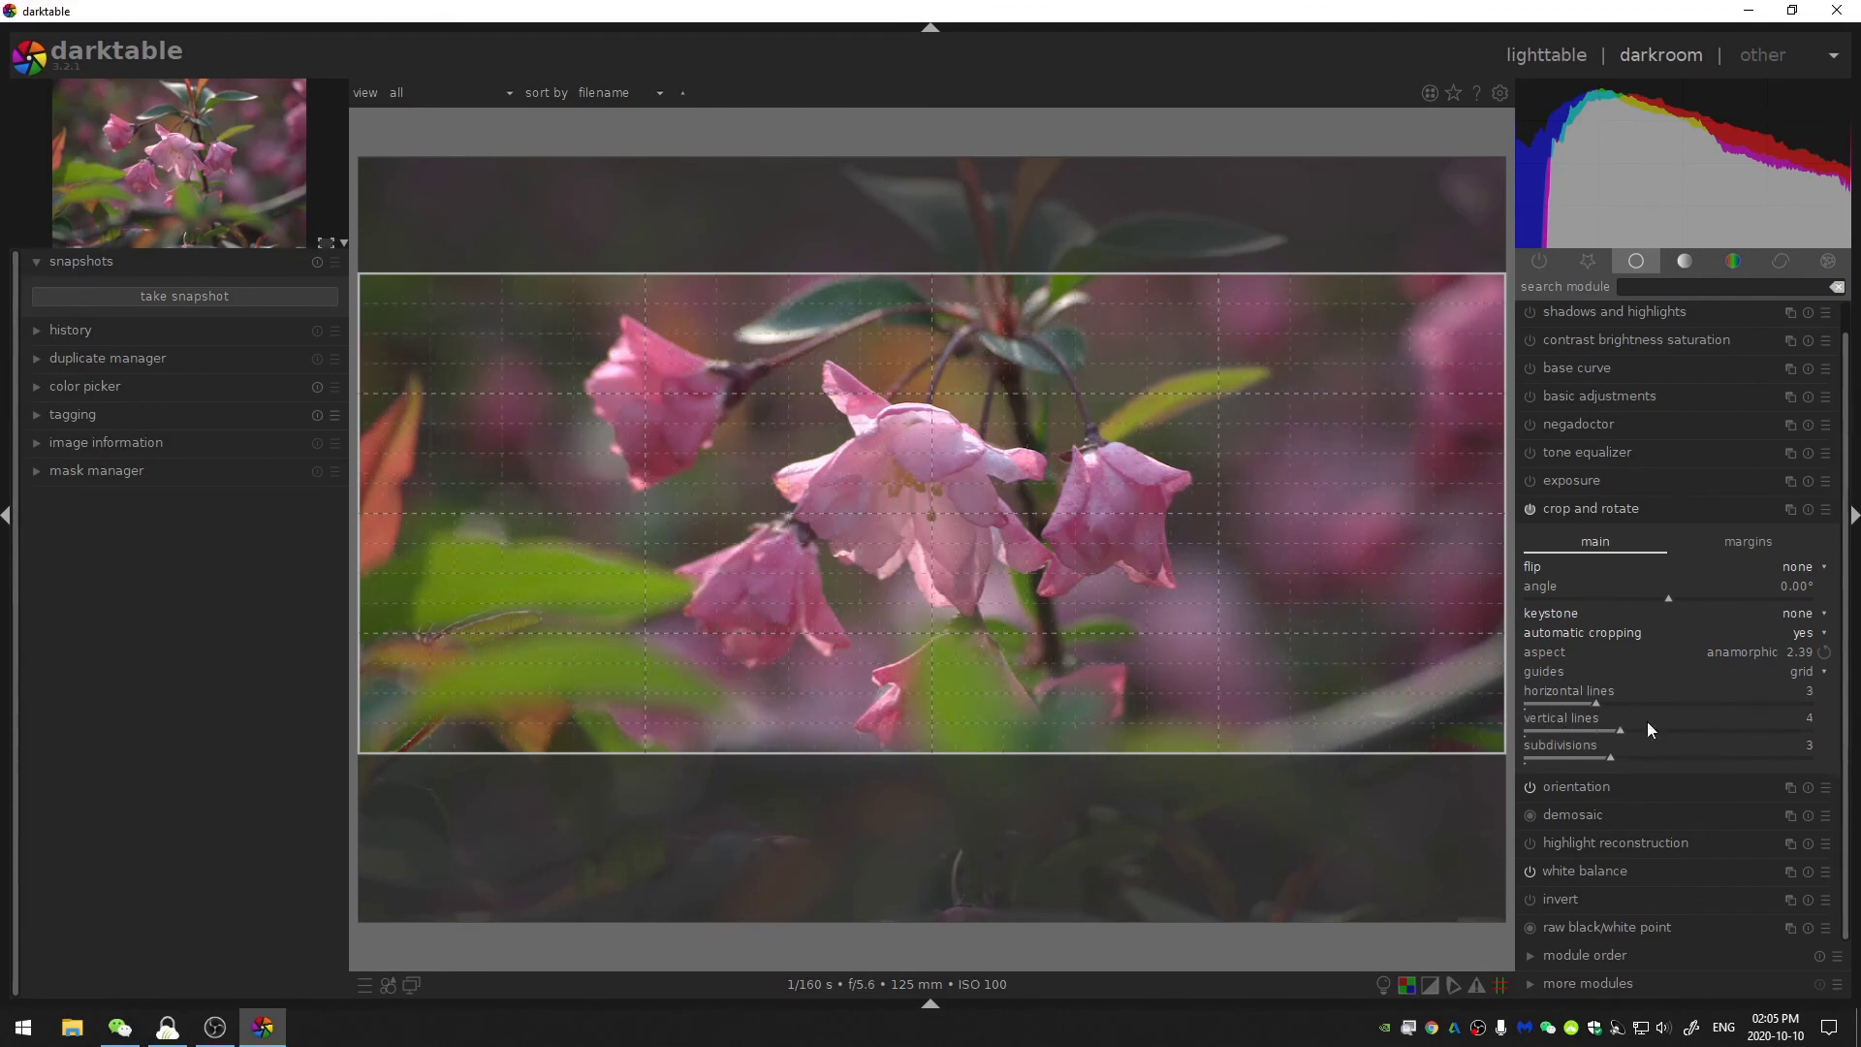